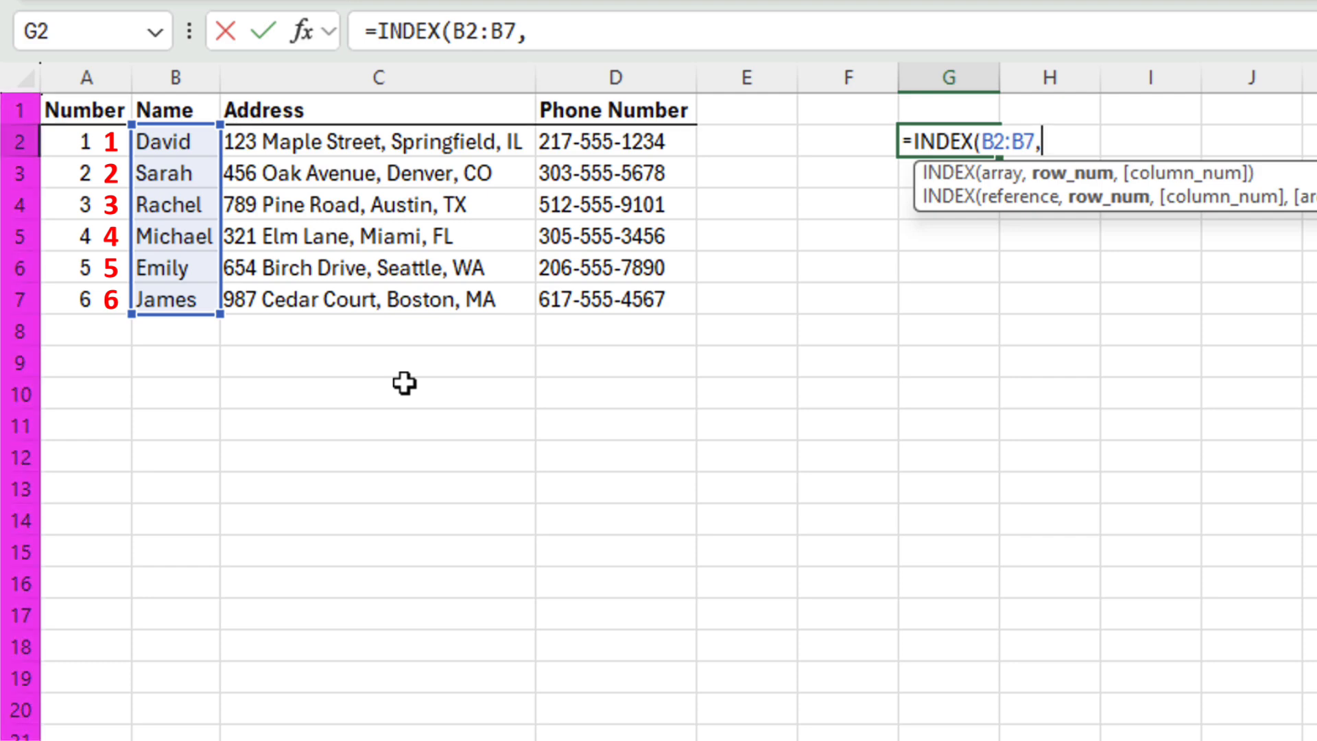
# Complete the INDEX formula in G2 with row number 3 for the range B2:B7
pyautogui.write('3')
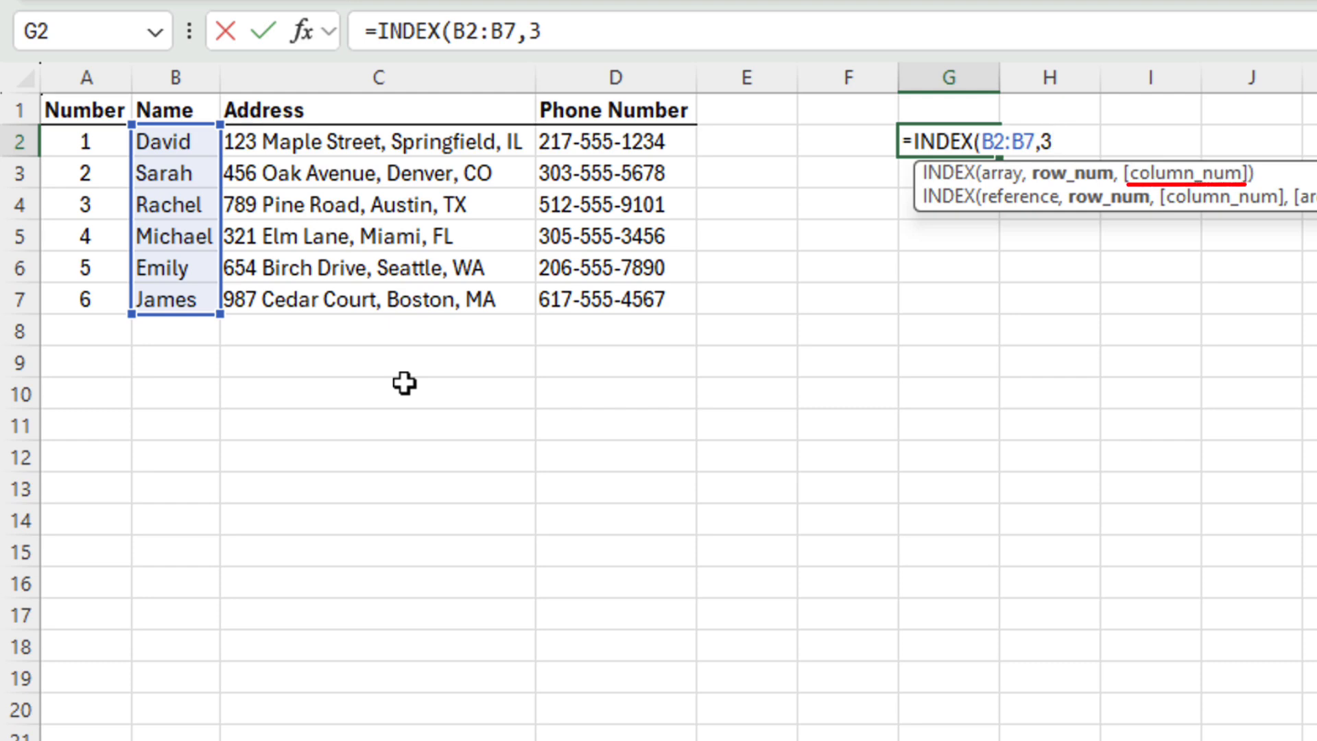
pyautogui.write(')')
pyautogui.press('Return')
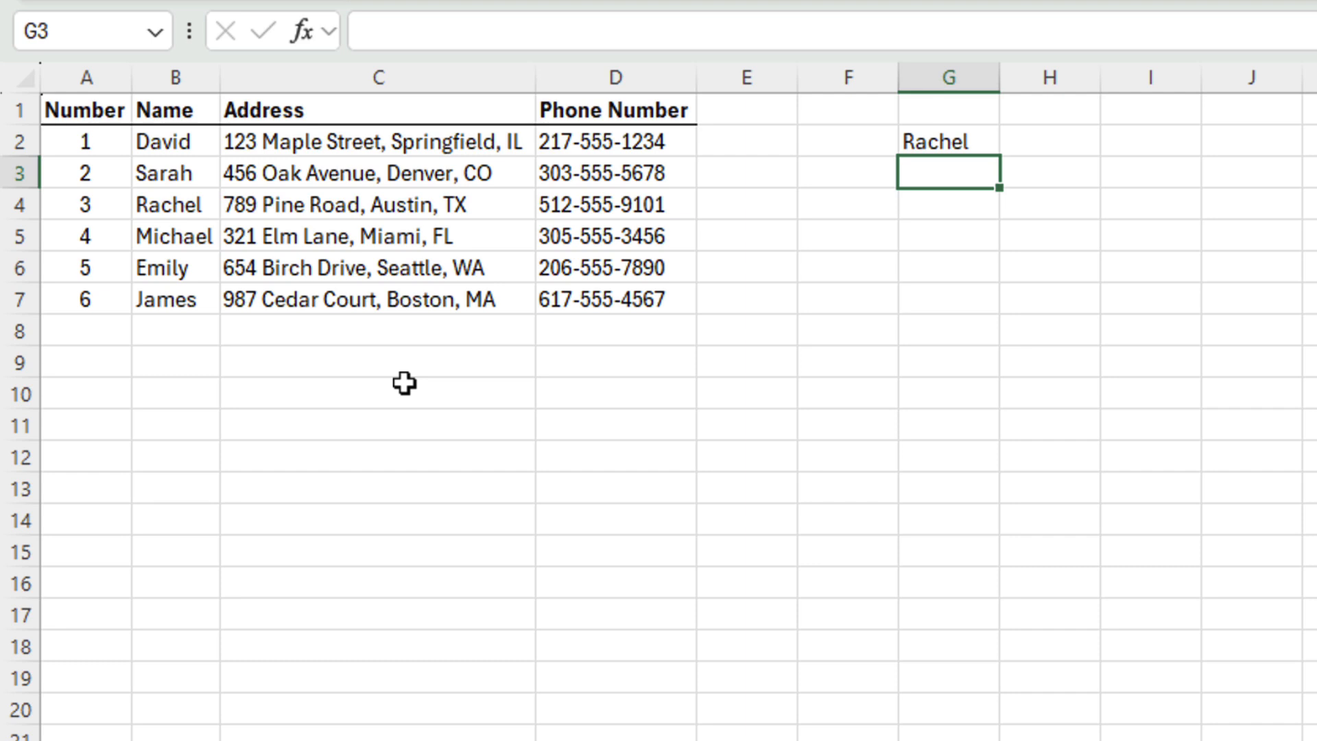
# Enter =INDEX(B2:D7,3,2) in G3 to return the address from the third row of the table
pyautogui.write('=inde')
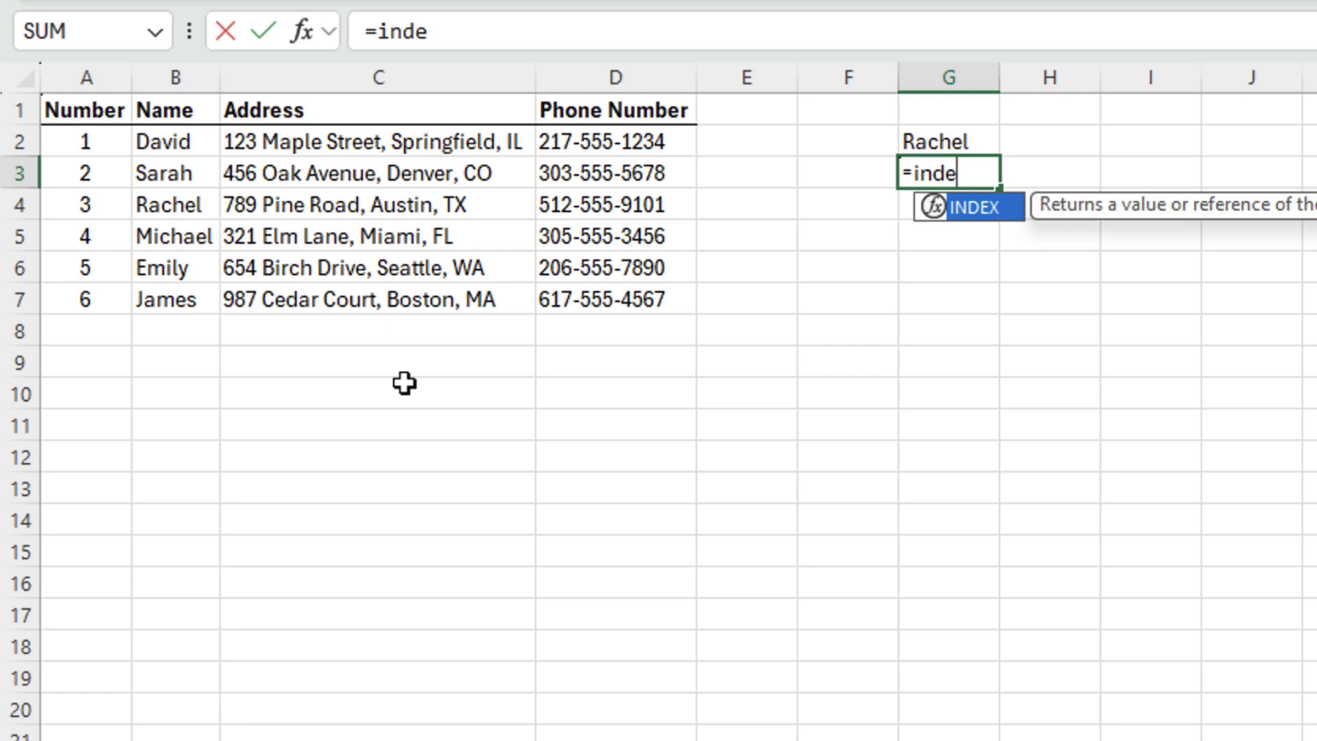
pyautogui.press('Tab')
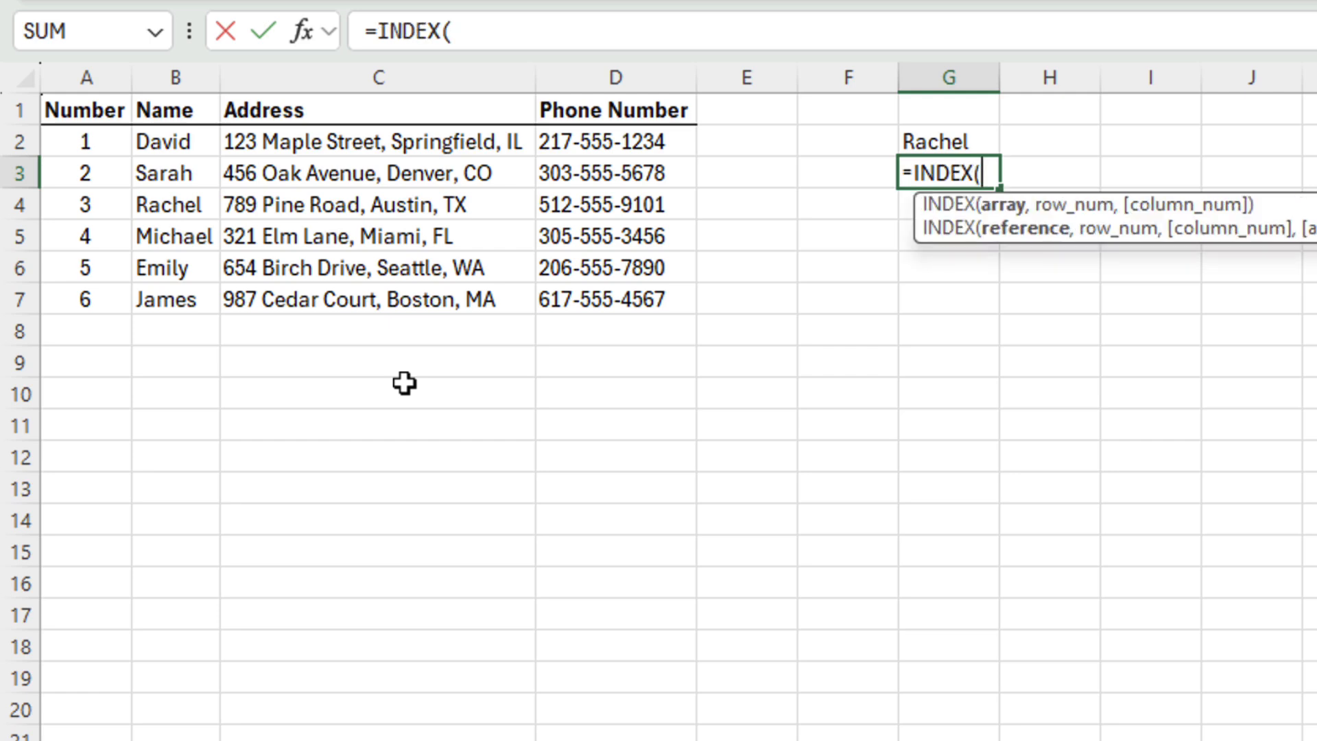
pyautogui.moveTo(184, 142)
pyautogui.mouseDown()
pyautogui.moveTo(221, 173)
pyautogui.moveTo(441, 268)
pyautogui.moveTo(619, 295)
pyautogui.mouseUp()
pyautogui.write(',3,2)')
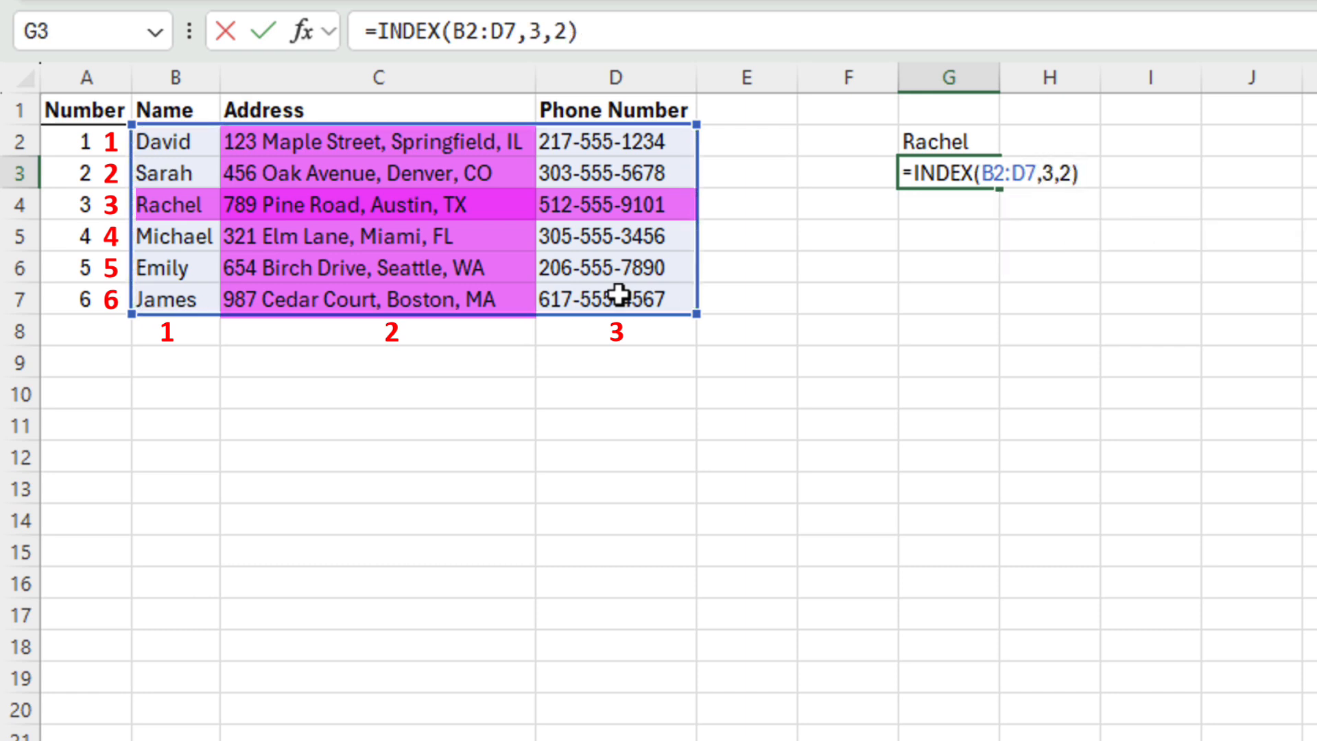
pyautogui.press('Return')
pyautogui.click(929, 174)
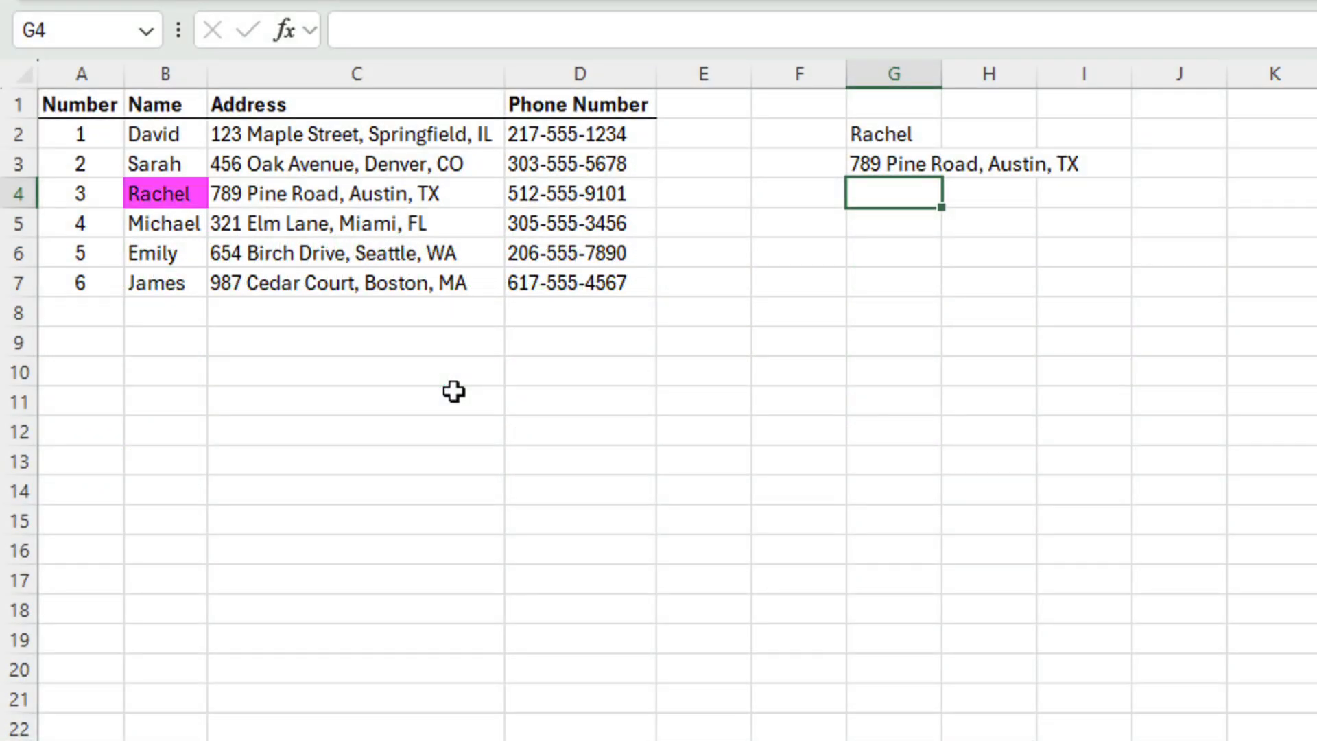
# Begin a MATCH formula in G4 that looks up the first name shown in B4, as quoted text, in B2:B7
pyautogui.write('=matc')
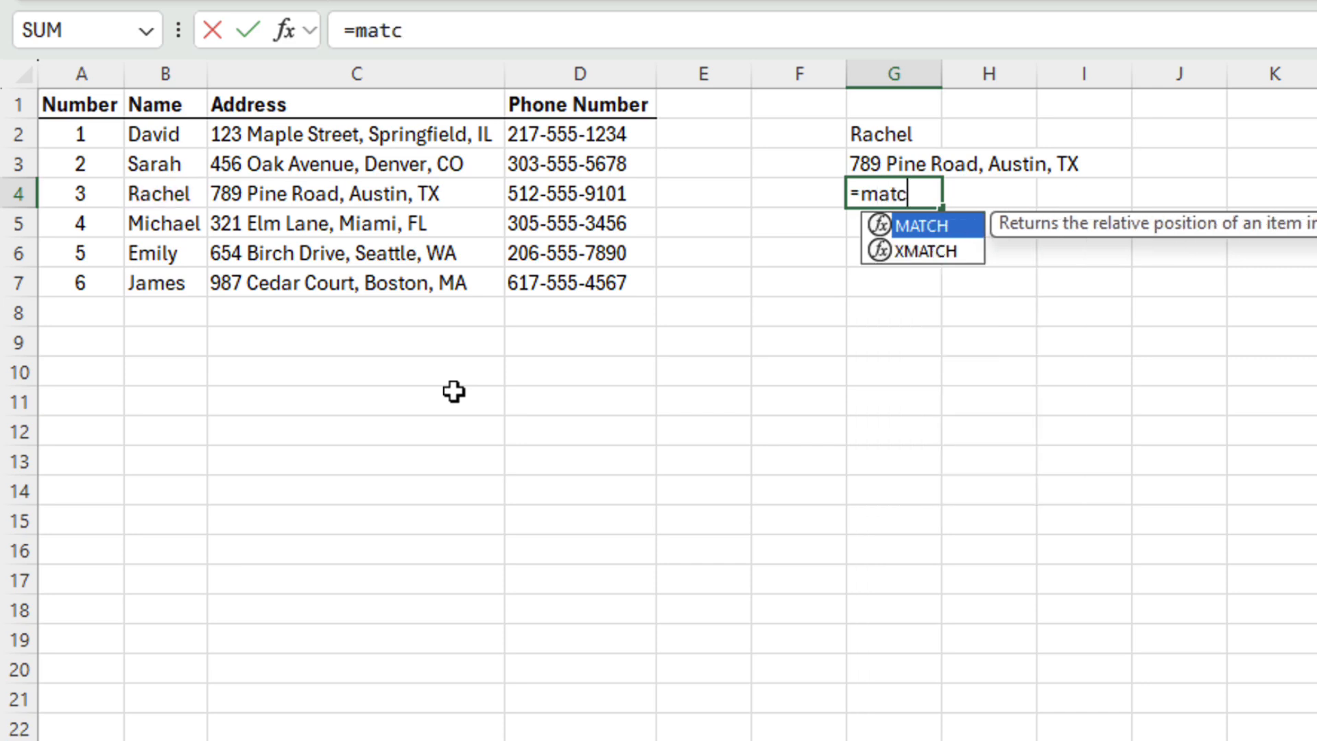
pyautogui.press('Tab')
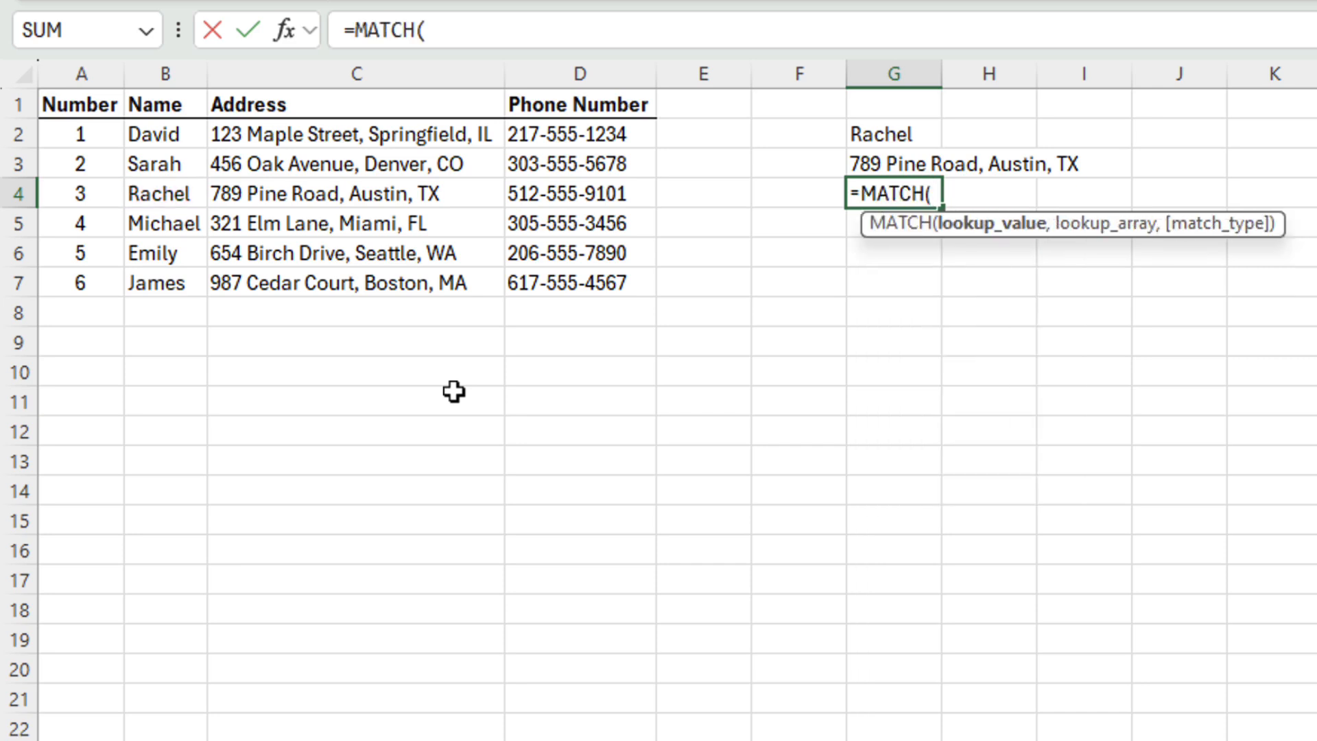
pyautogui.write('"Rache')
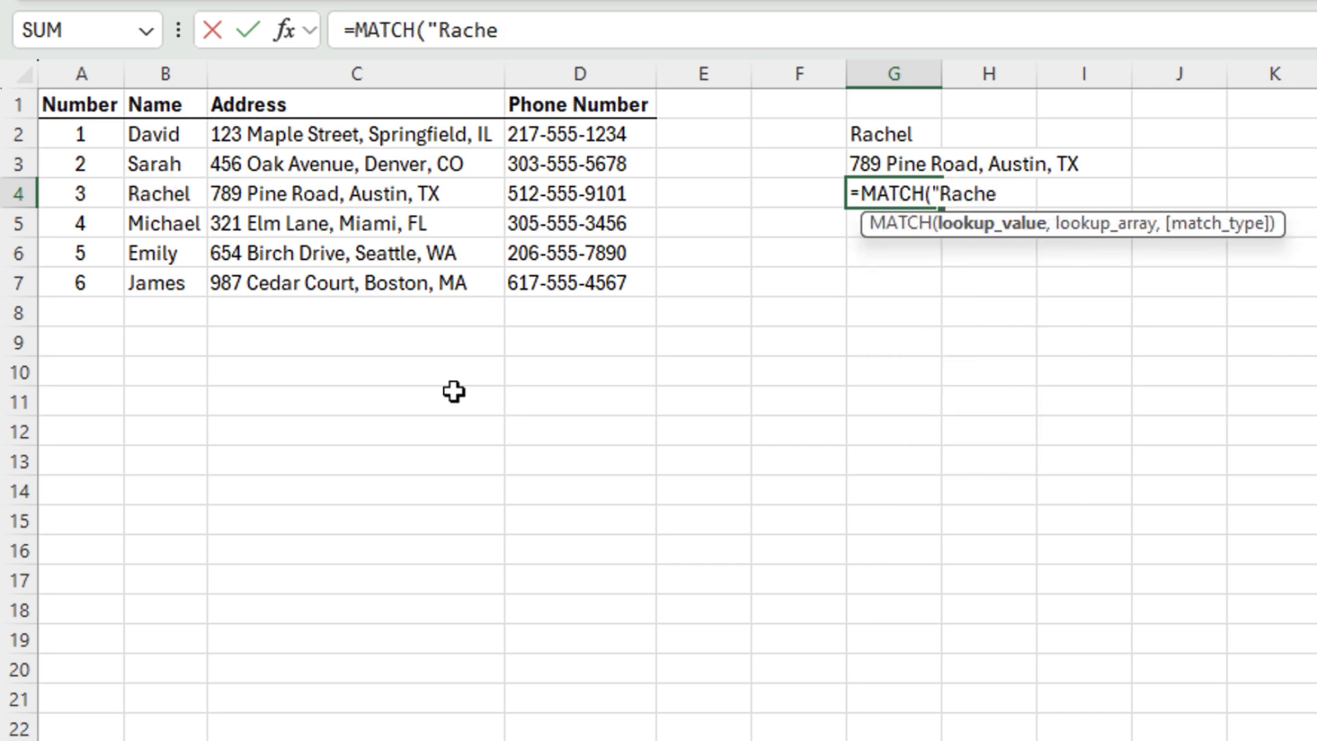
pyautogui.write('l",')
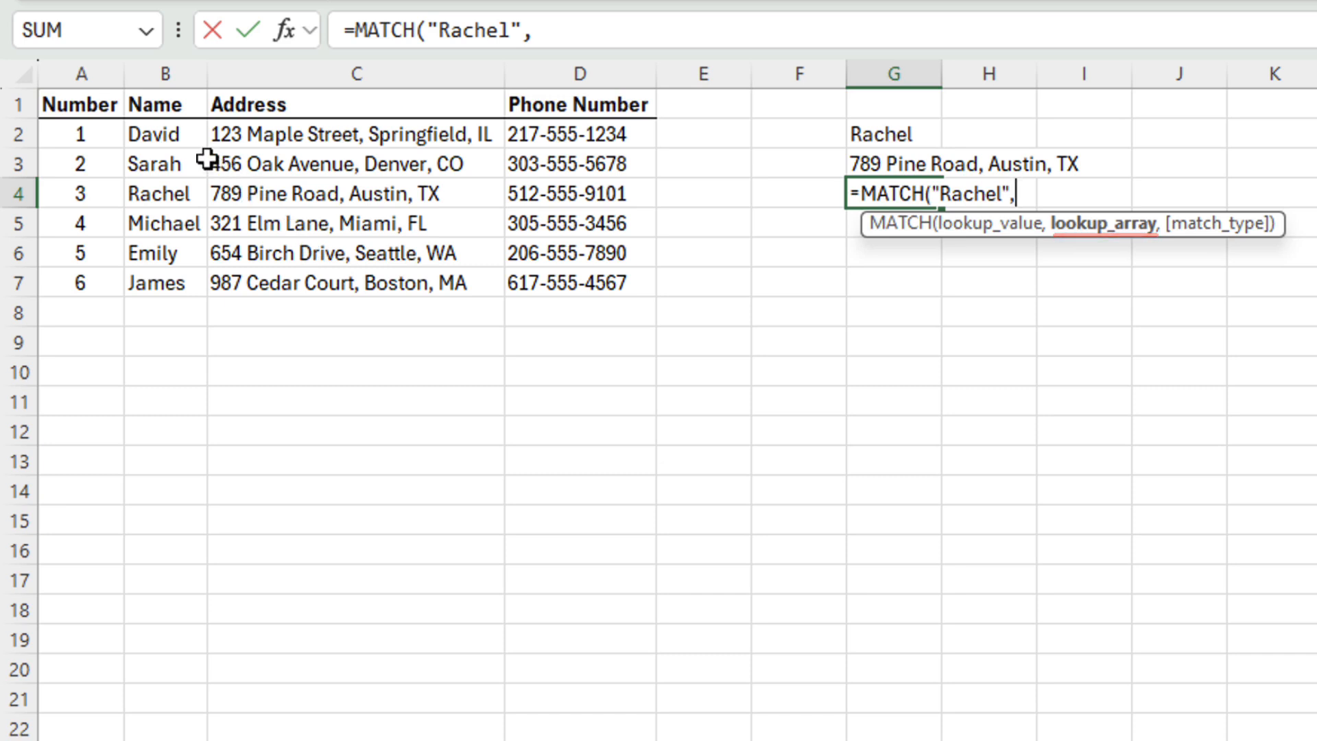
pyautogui.click(151, 143)
pyautogui.moveTo(148, 158); pyautogui.dragTo(167, 284)
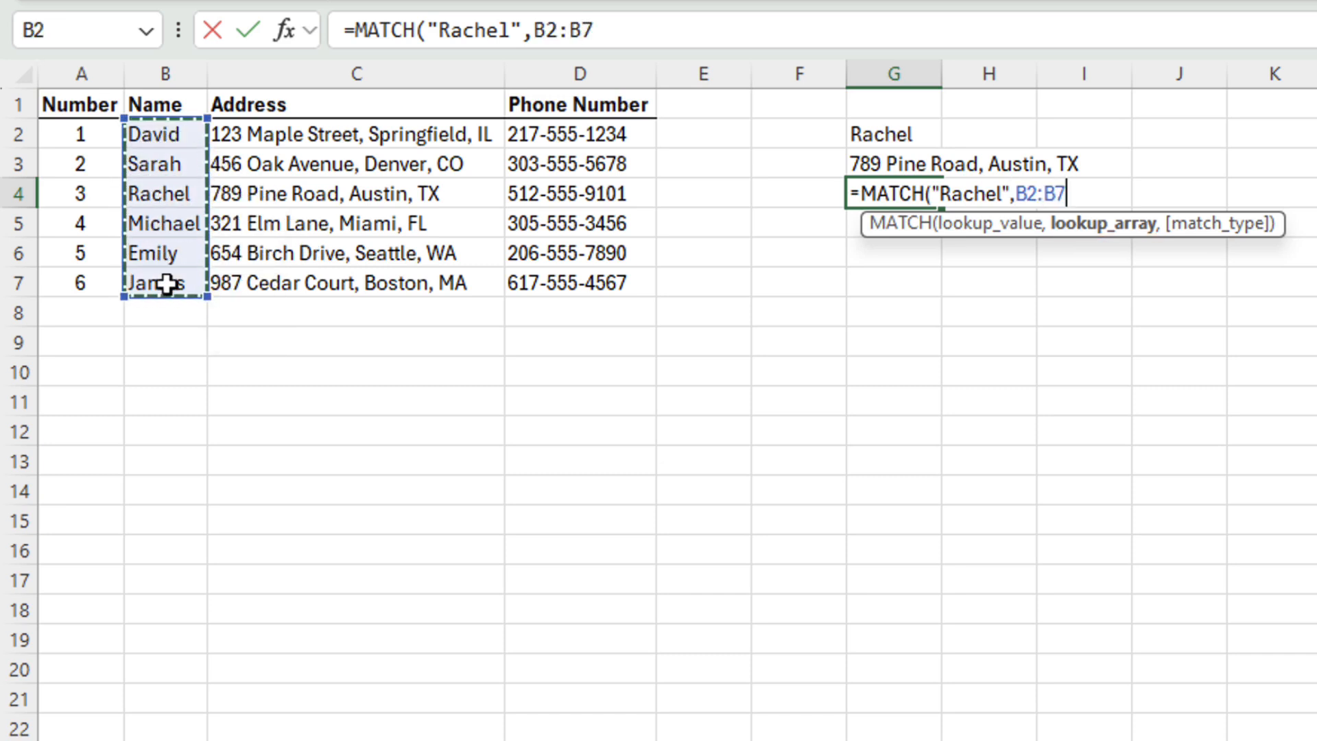
# Finish the MATCH formula in G4 with match type 0 for an exact match
pyautogui.write(',')
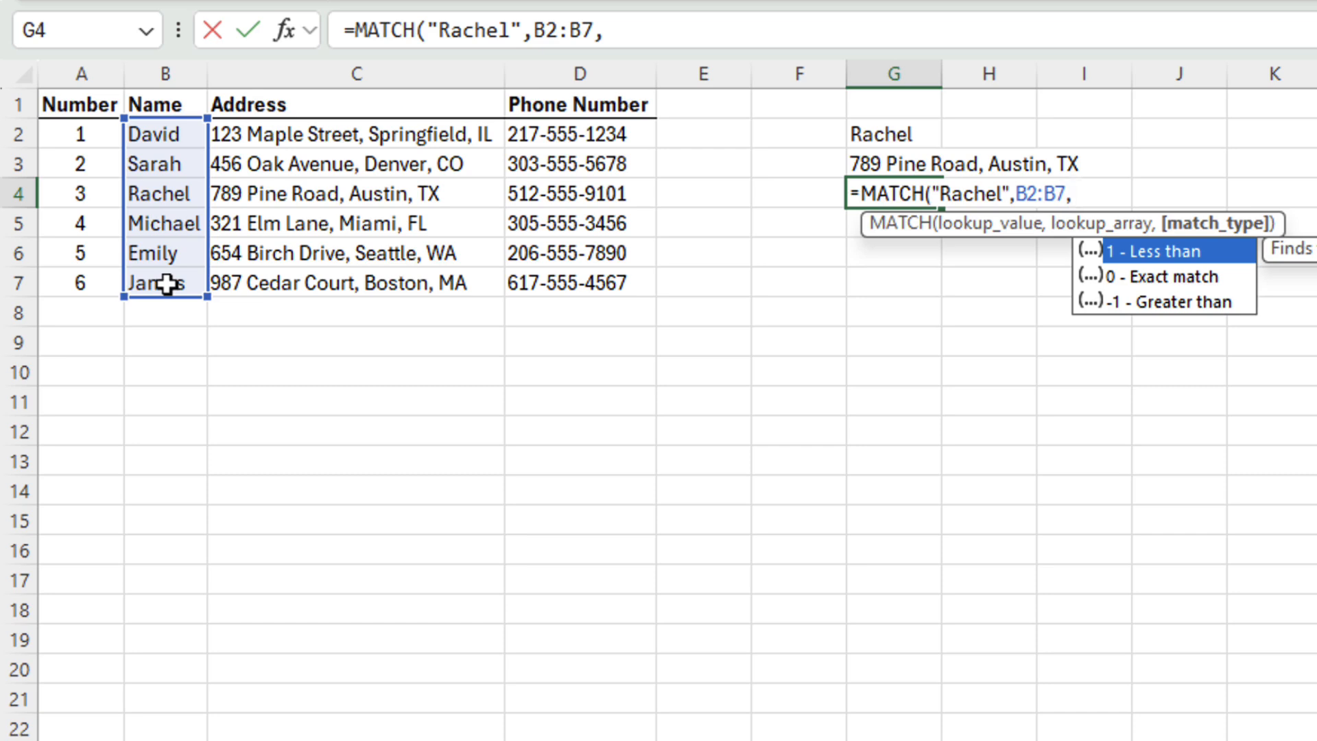
pyautogui.press('Down')
pyautogui.press('Down')
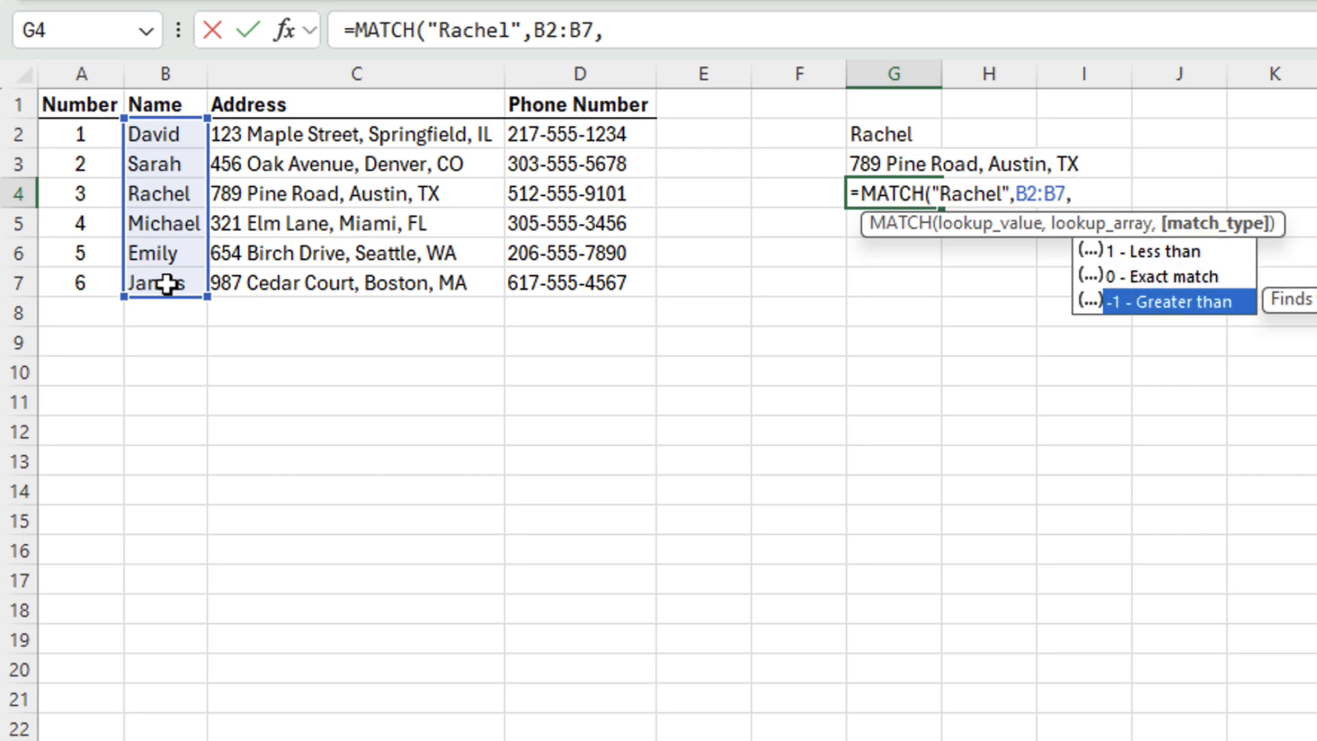
pyautogui.press('Up')
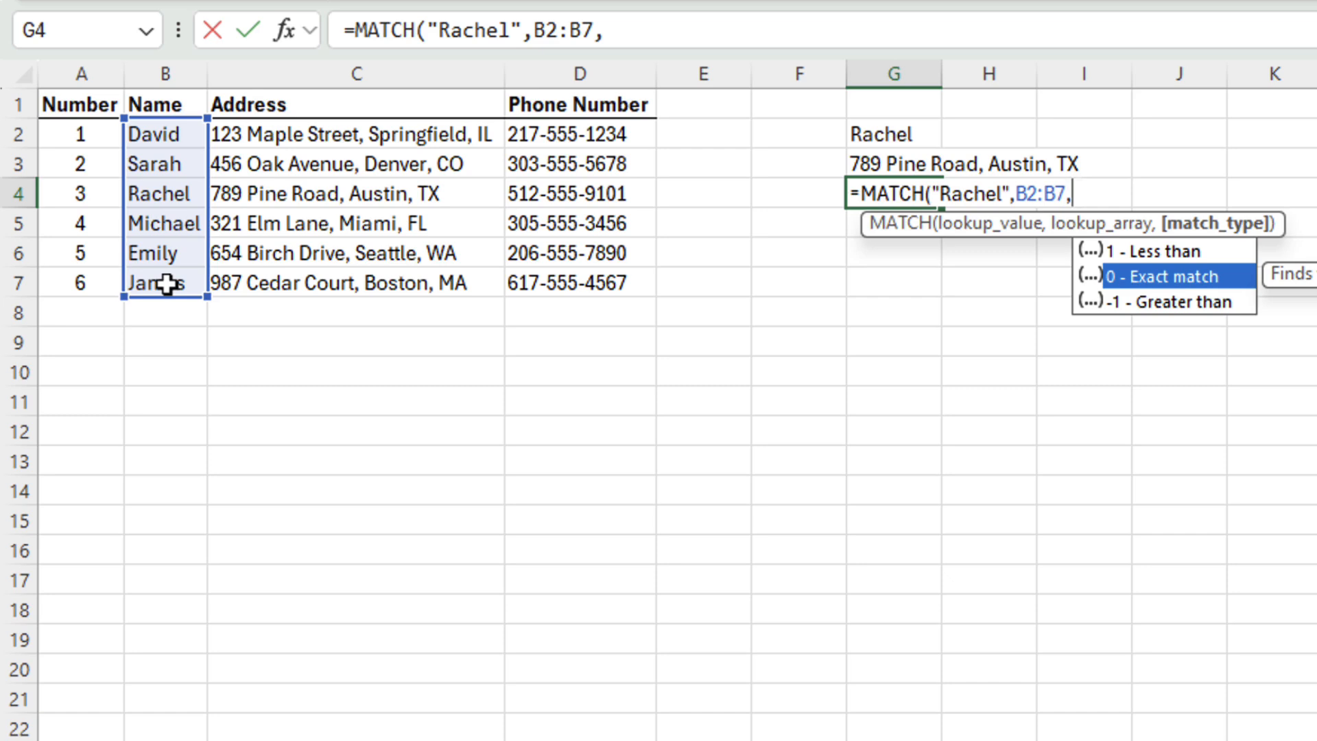
pyautogui.write('0')
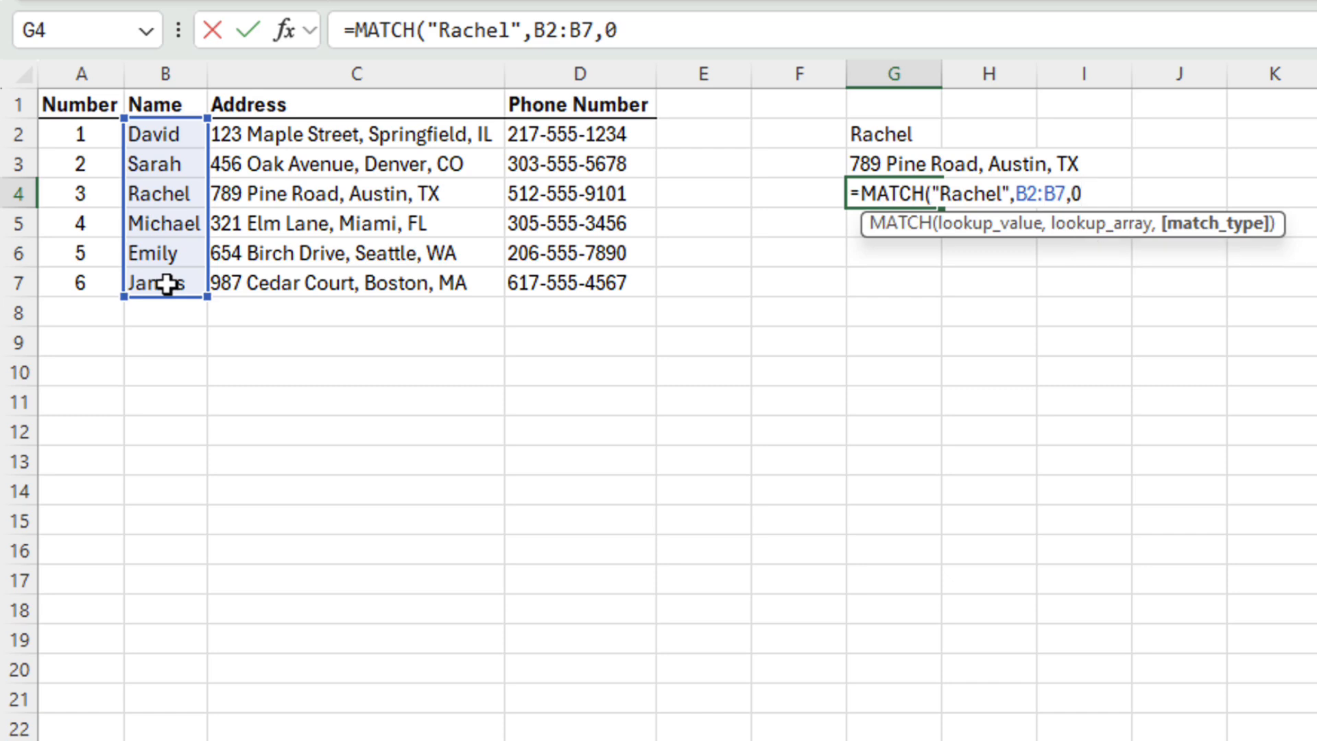
pyautogui.write(')')
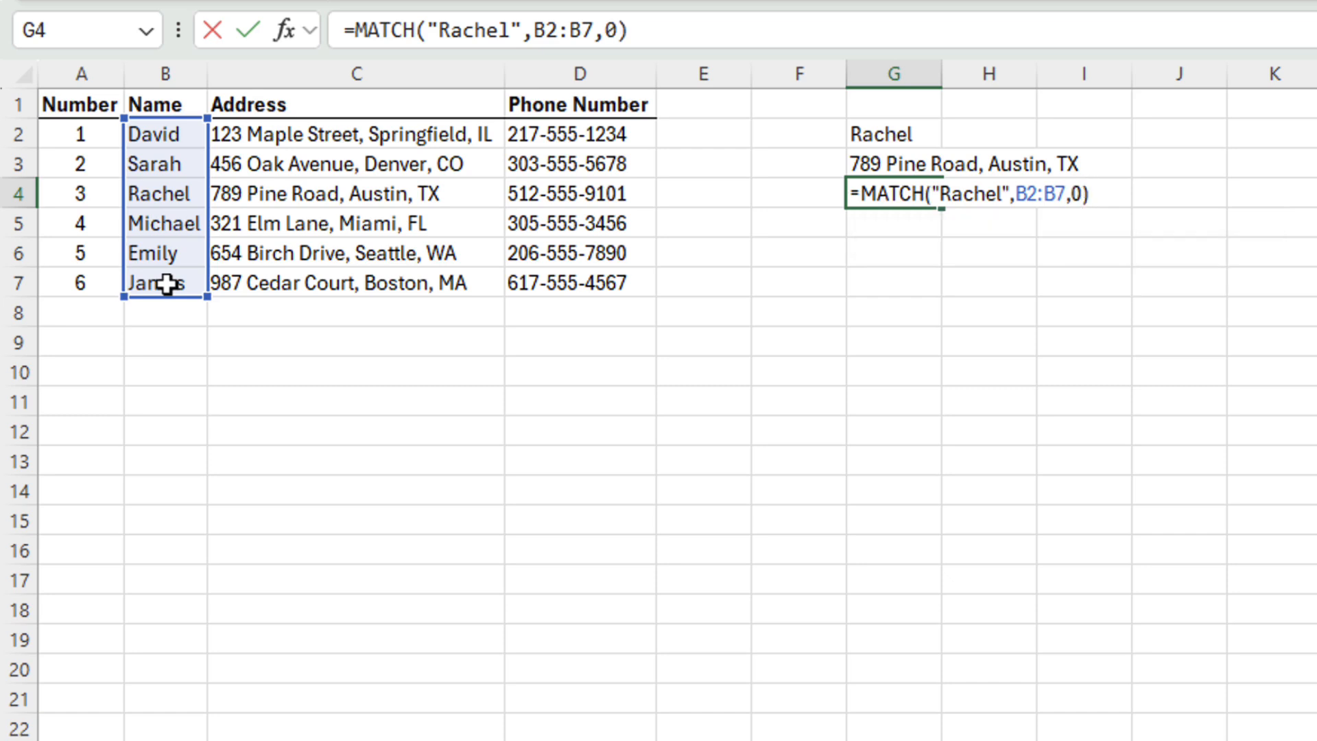
pyautogui.press('Return')
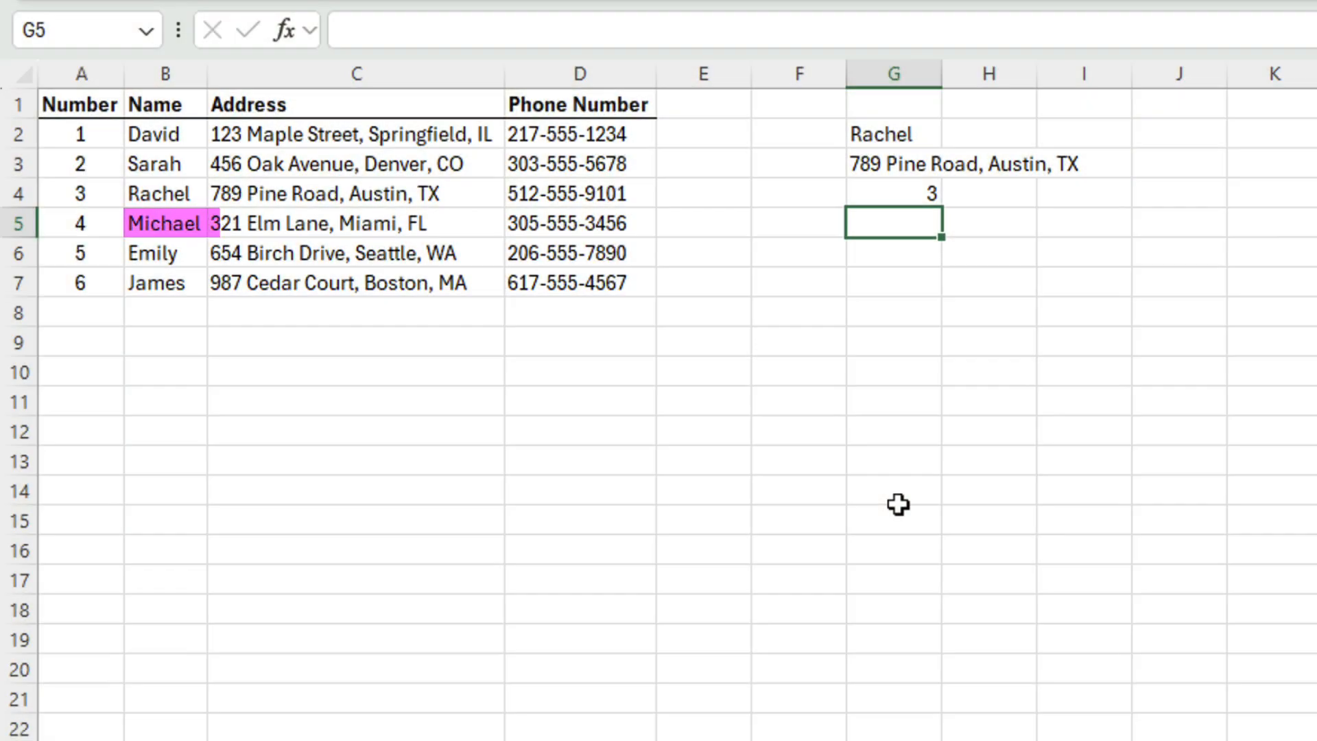
# Begin an INDEX formula in G5 using the phone numbers in D2:D7 as the array
pyautogui.write('=ind')
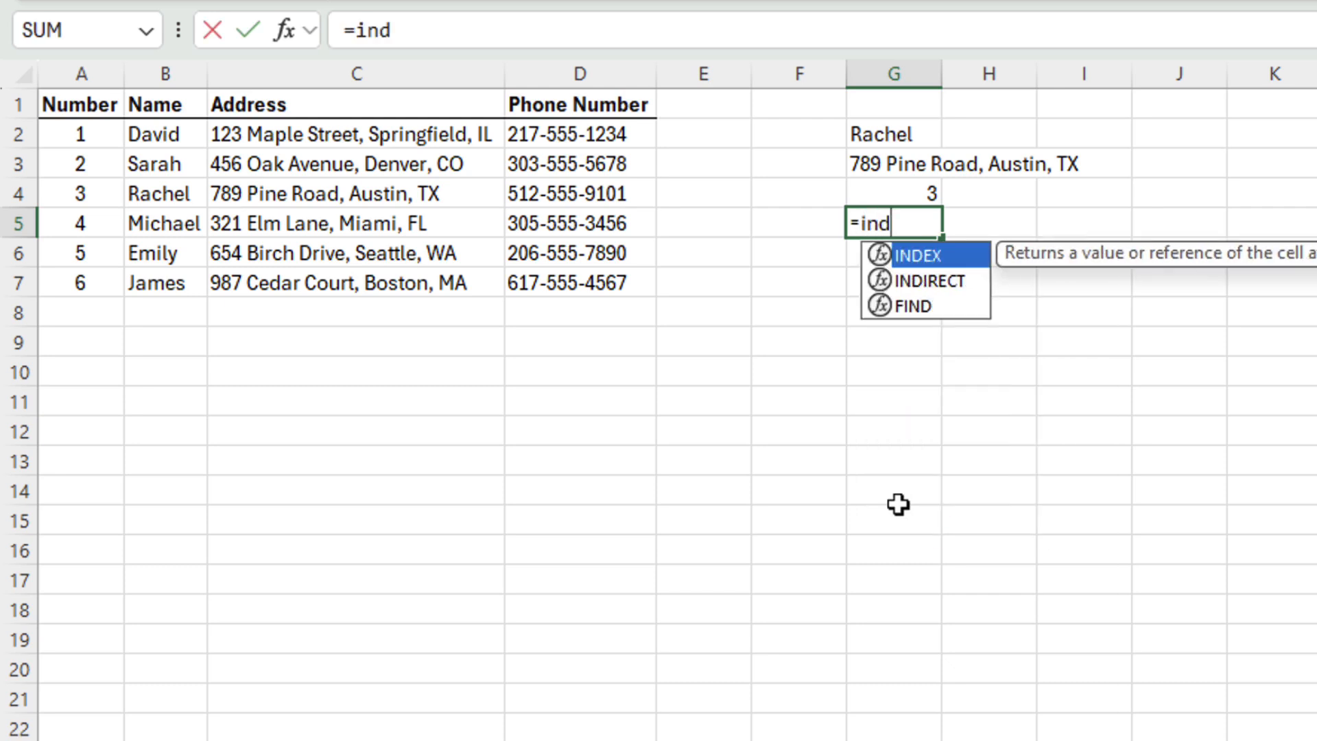
pyautogui.press('Tab')
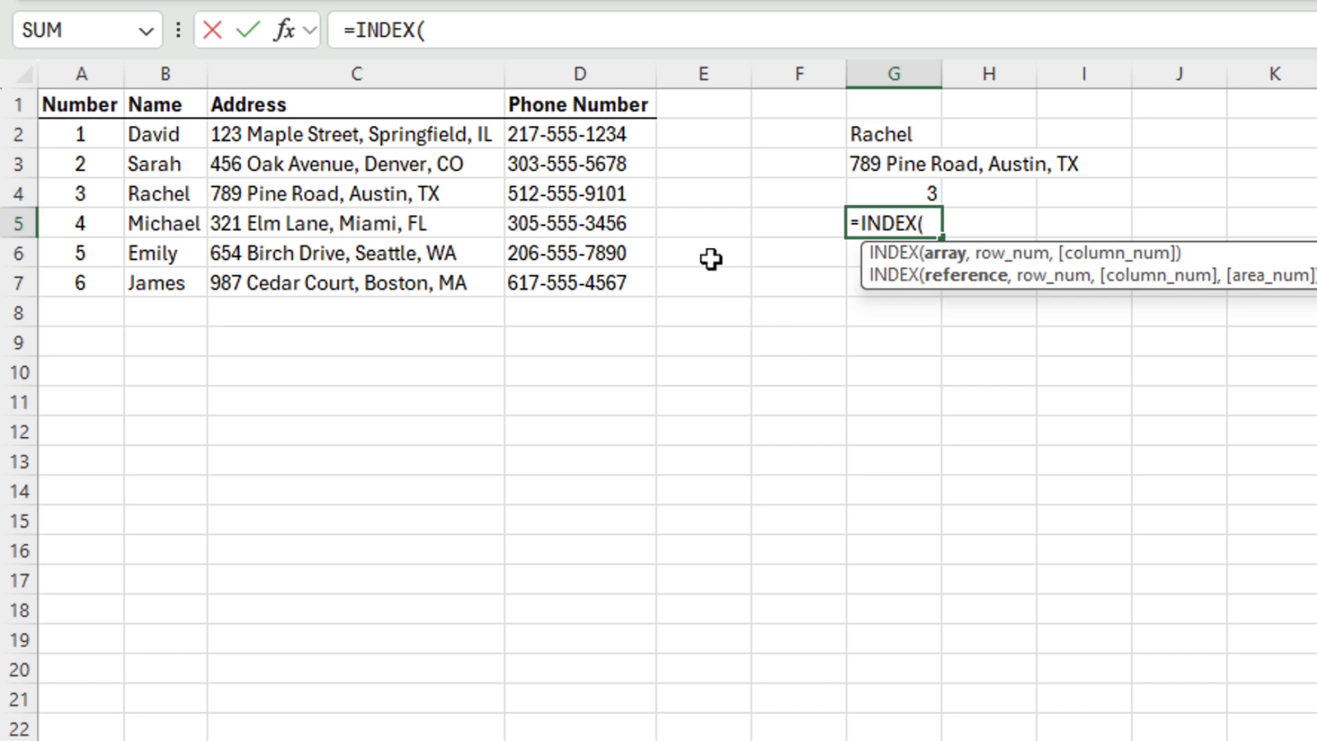
pyautogui.moveTo(619, 139); pyautogui.dragTo(617, 279)
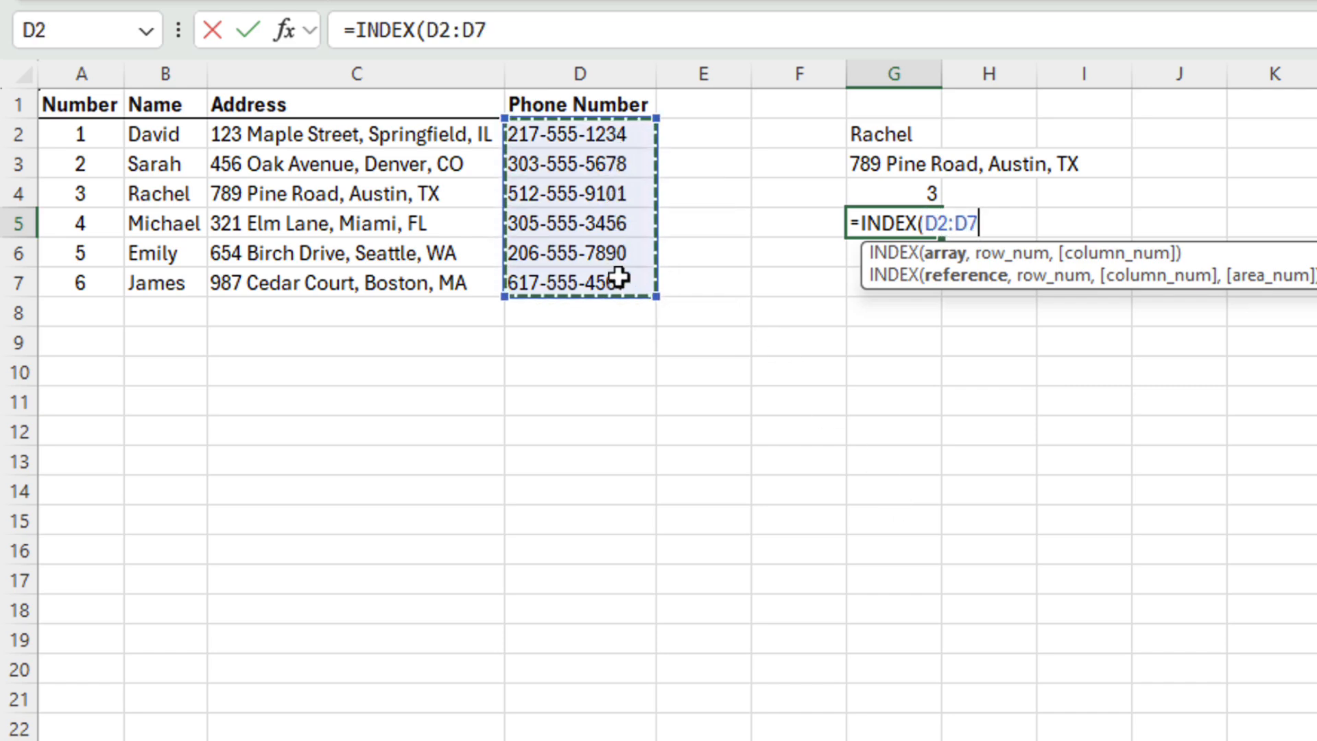
pyautogui.write(',')
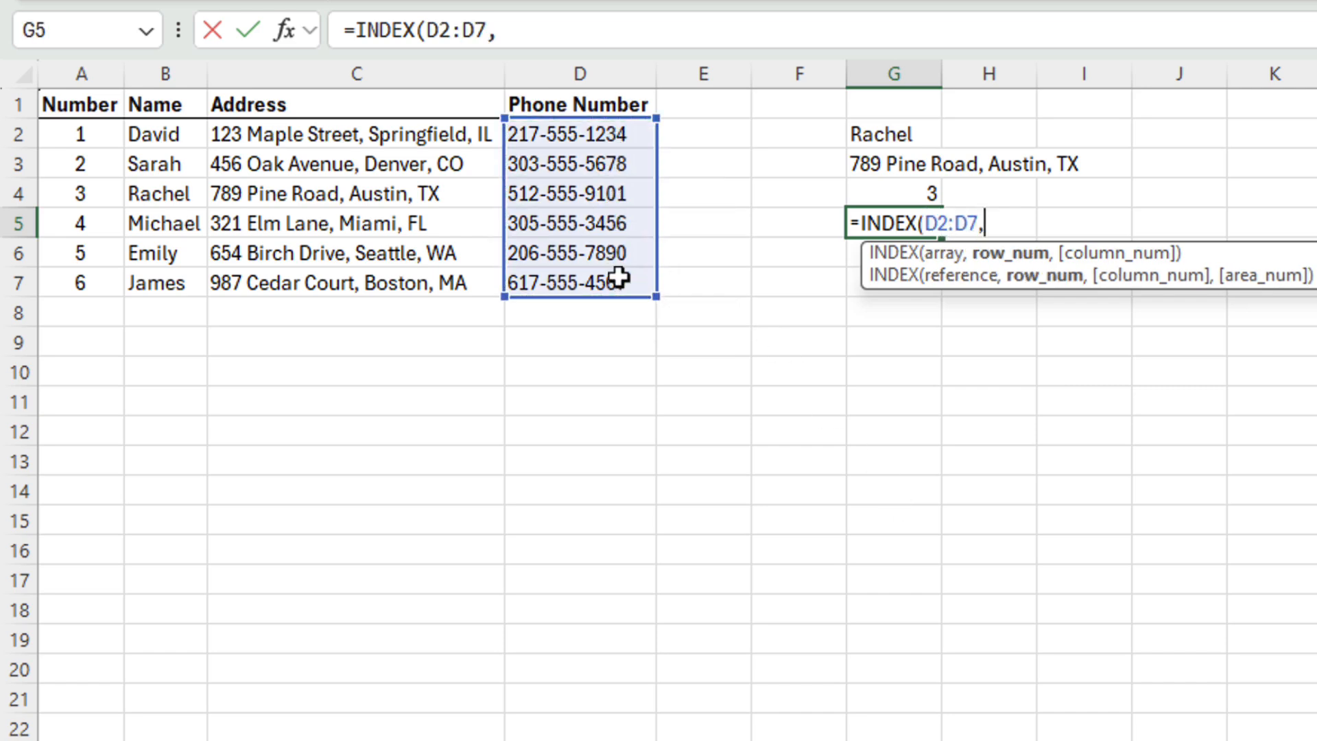
# Complete G5's row argument with a nested exact MATCH (0) of the quoted first name shown in B5 against B2:B7
pyautogui.write('match')
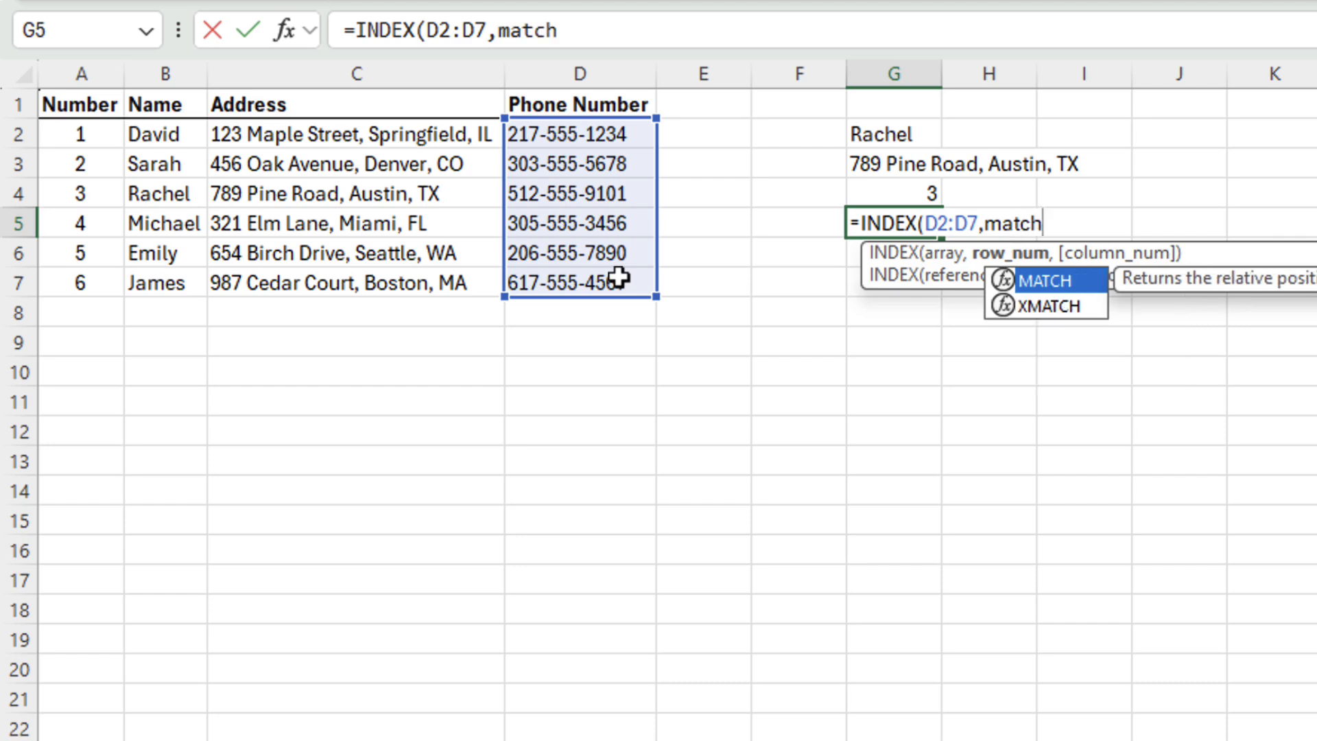
pyautogui.press('Tab')
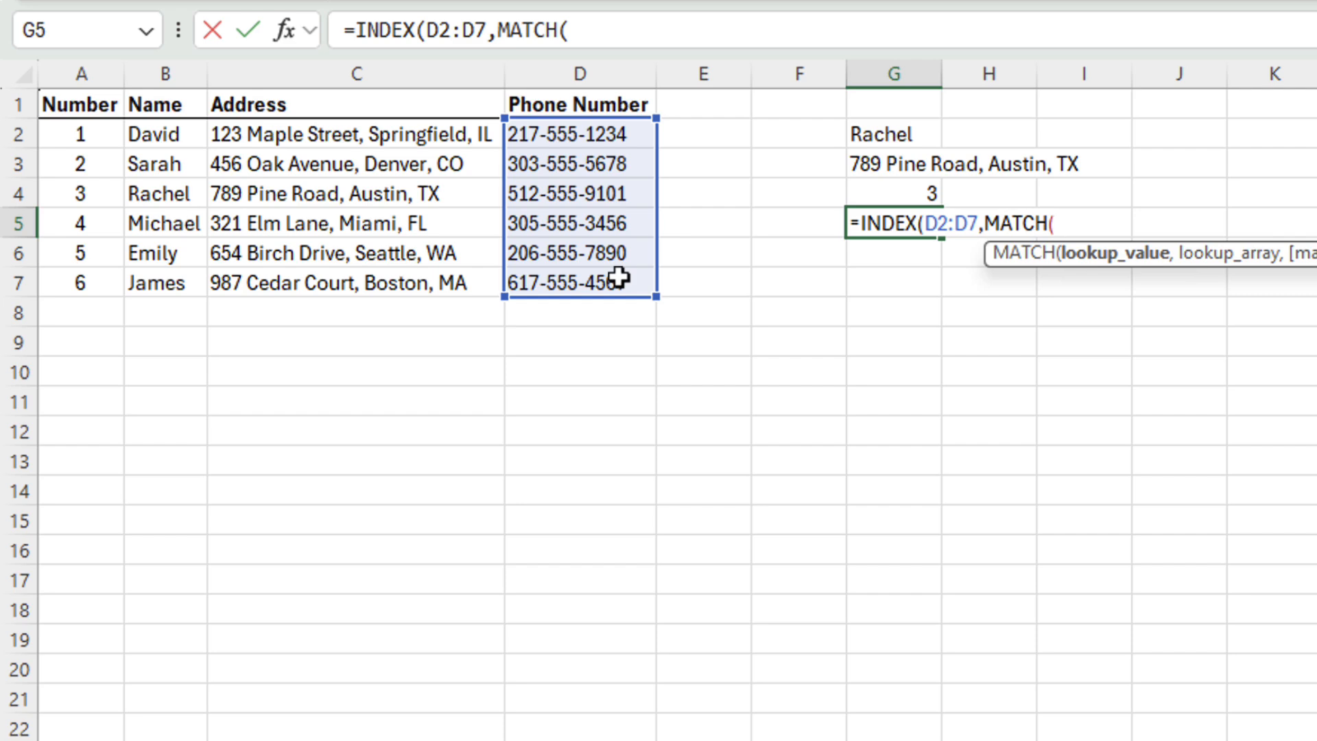
pyautogui.write('"Michael"')
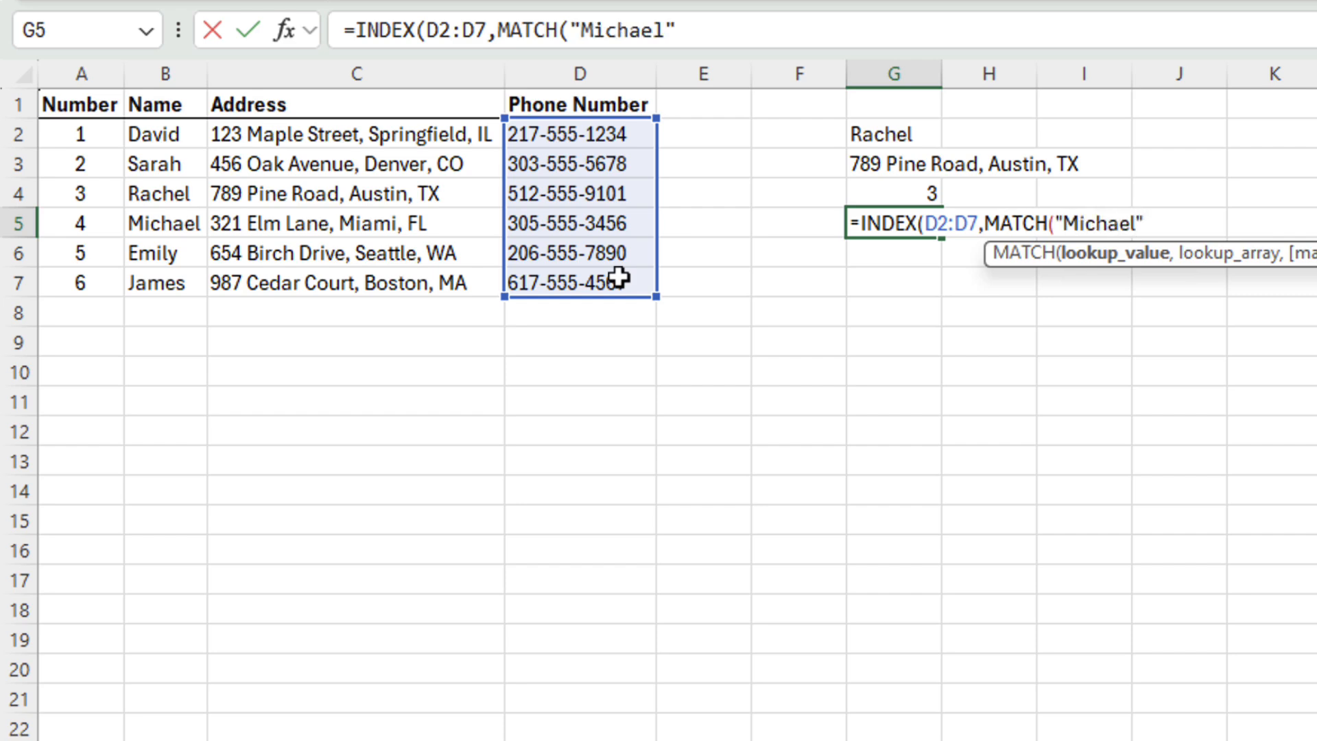
pyautogui.write(',')
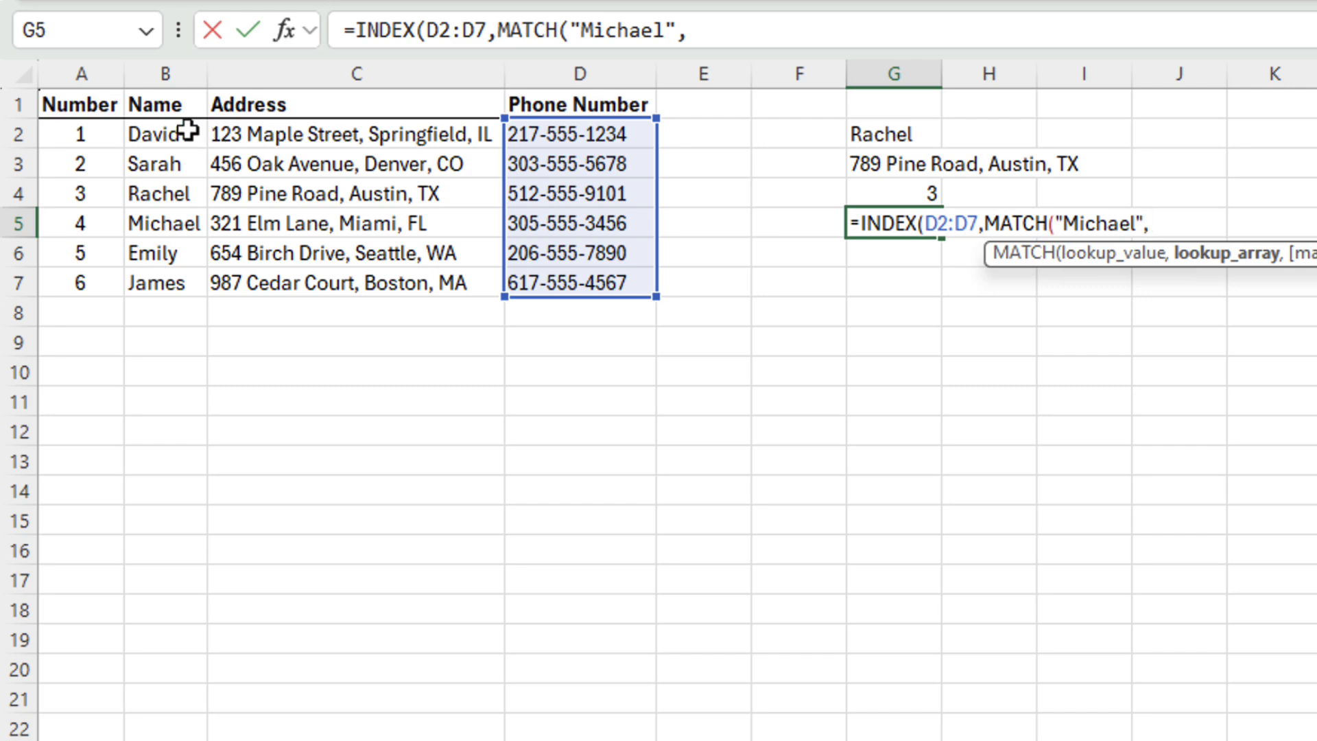
pyautogui.moveTo(187, 130); pyautogui.dragTo(175, 275)
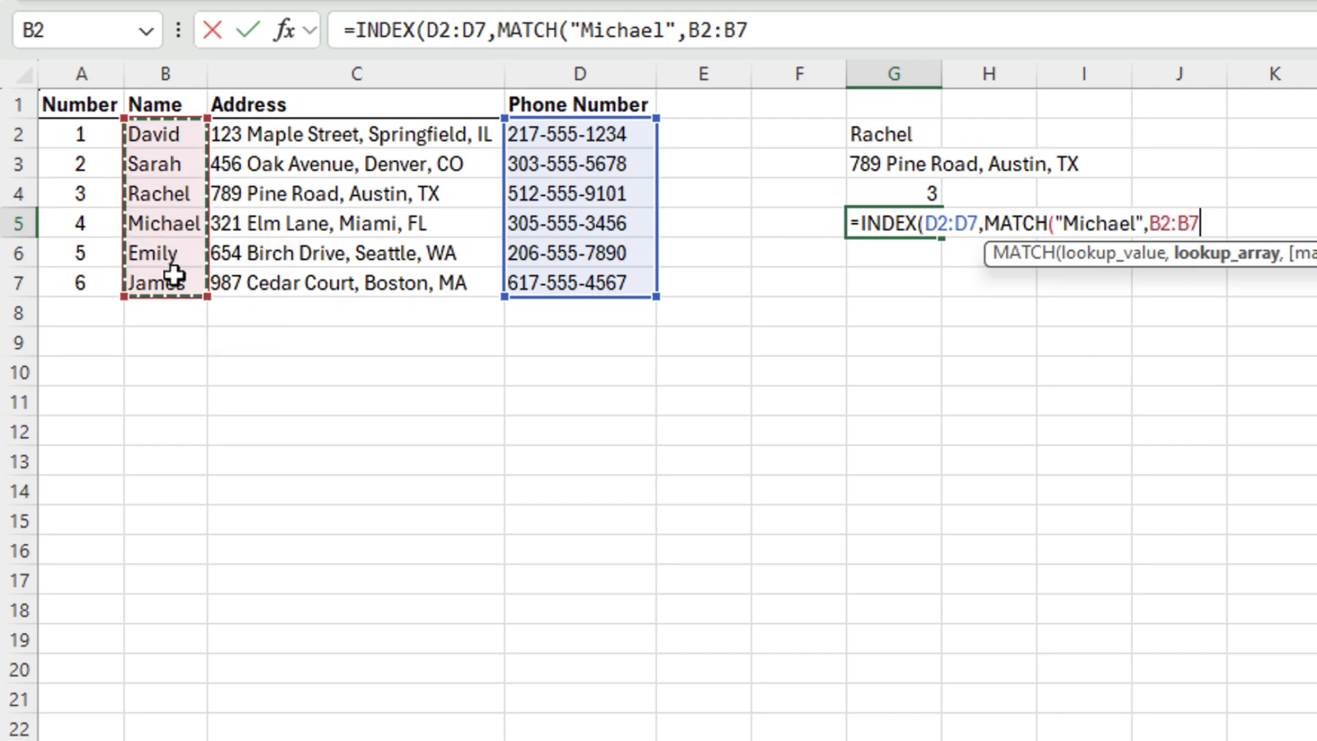
pyautogui.write(',')
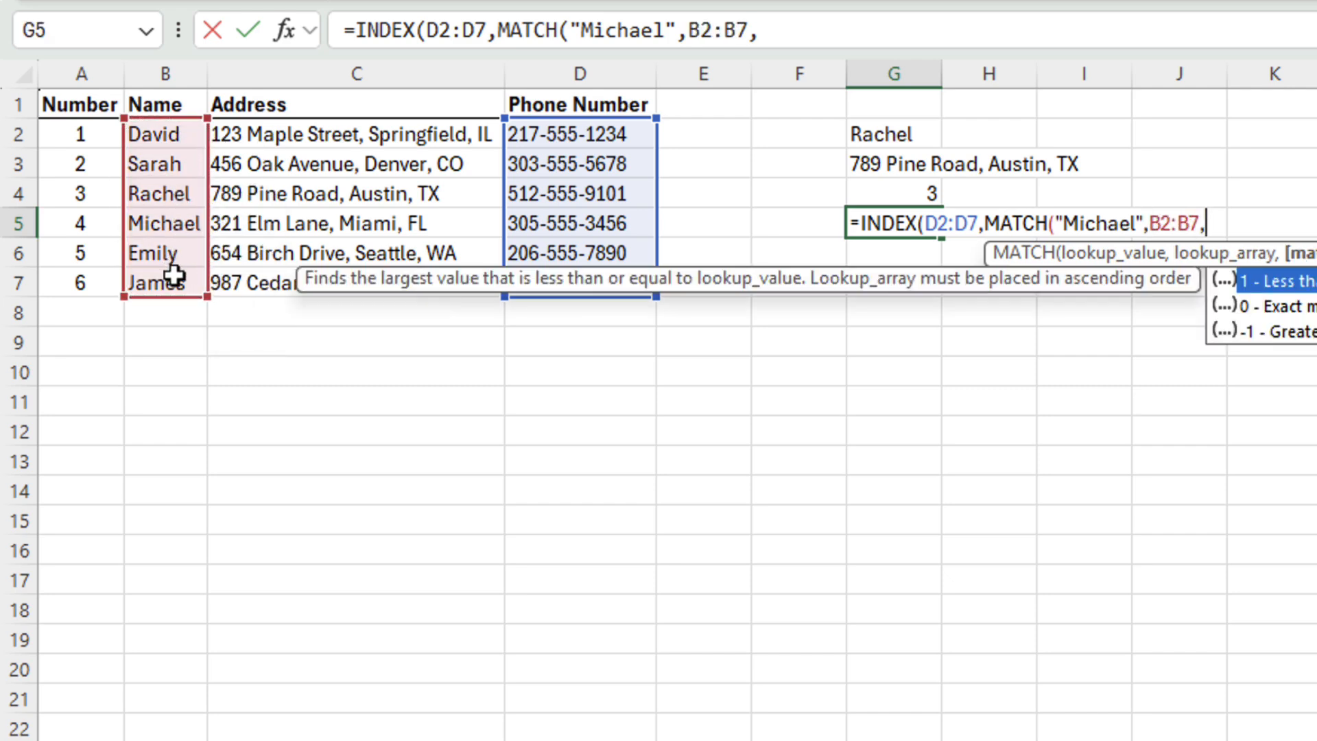
pyautogui.write('0))')
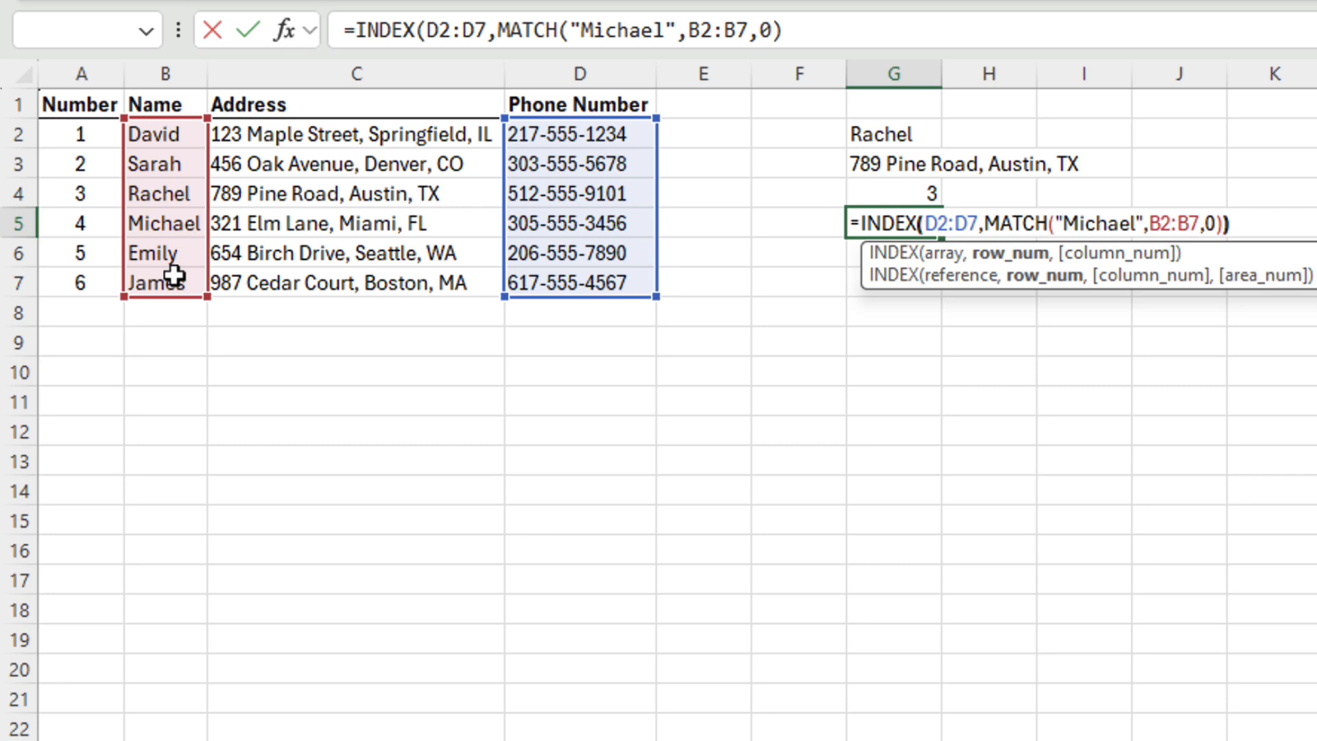
pyautogui.press('Return')
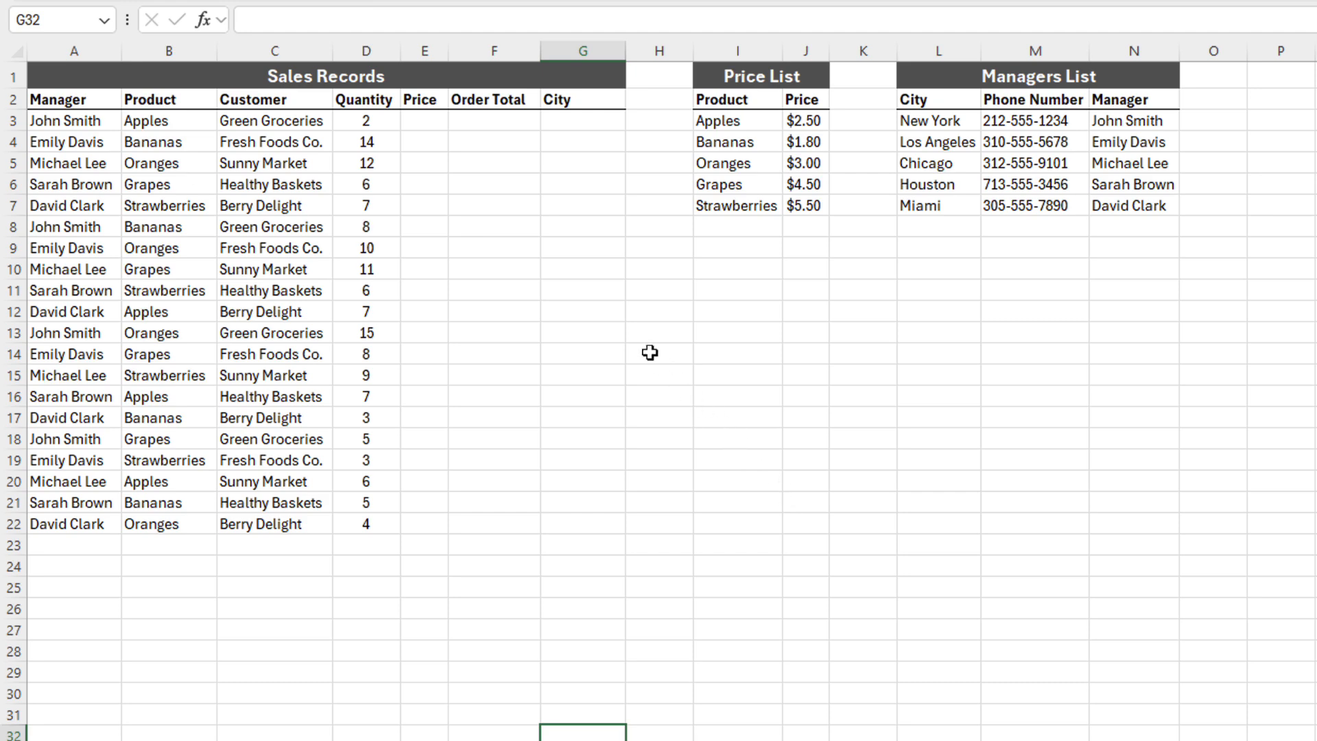
# Begin an INDEX formula in E3 of the Sales Records using the Price List prices J3:J7 as the array
pyautogui.click(432, 128)
pyautogui.write('=inde')
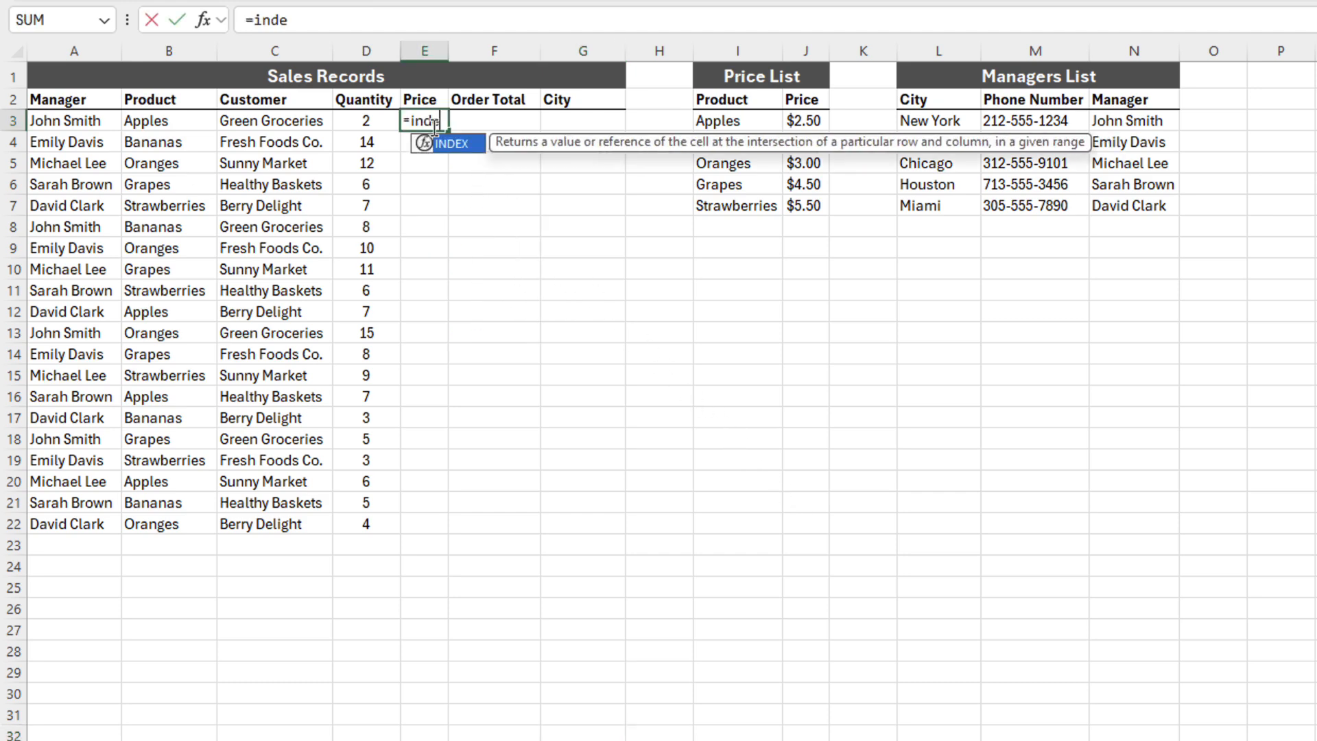
pyautogui.press('Tab')
pyautogui.moveTo(797, 120); pyautogui.dragTo(810, 199)
# Nest a MATCH as E3's row argument, looking up the product in B3 within the Price List products I3:I7
pyautogui.write(',match')
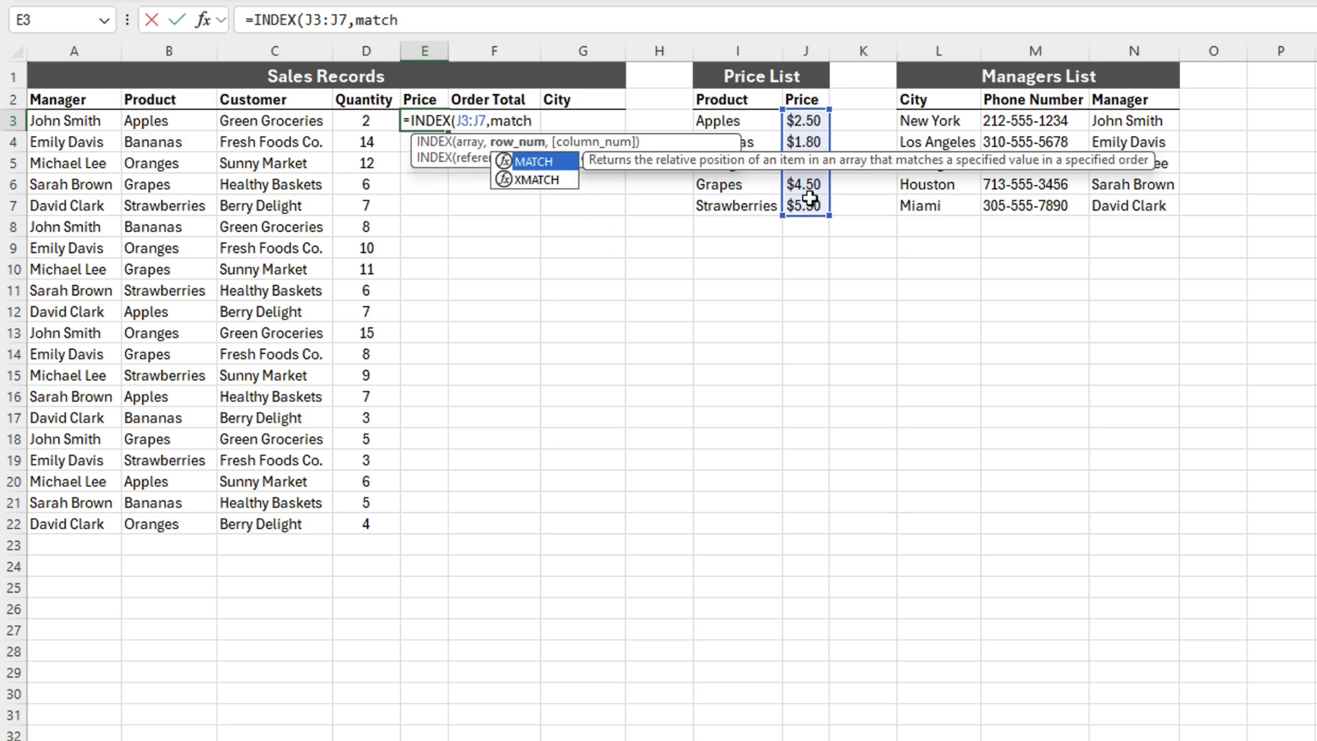
pyautogui.press('Tab')
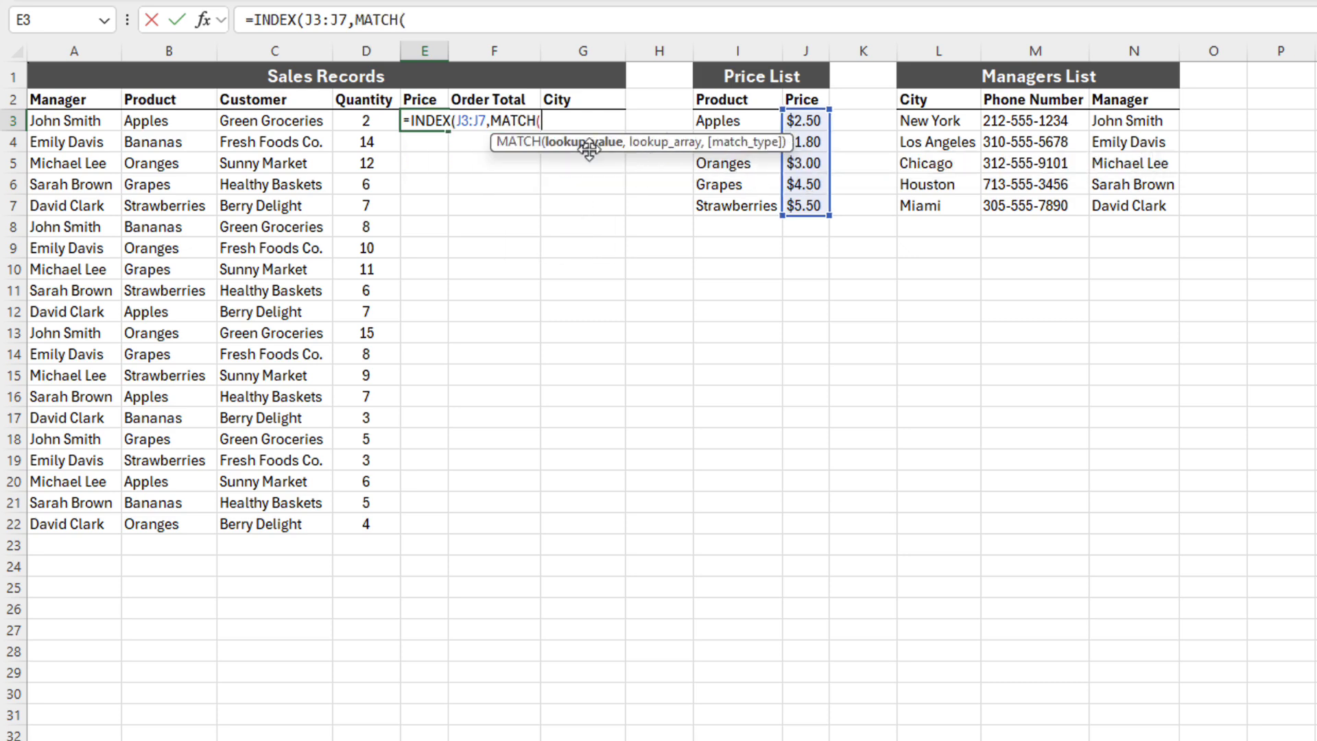
pyautogui.click(158, 120)
pyautogui.write(',')
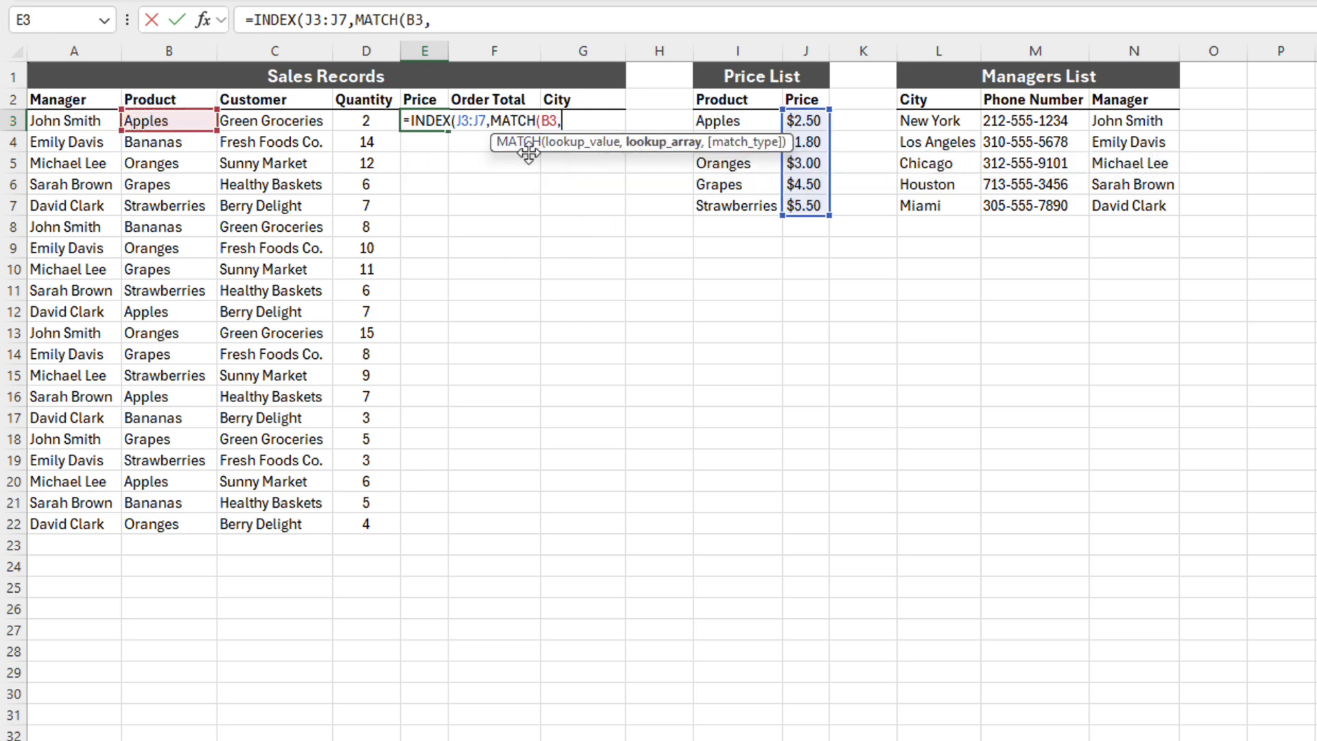
pyautogui.click(719, 129)
pyautogui.moveTo(721, 136); pyautogui.dragTo(719, 206)
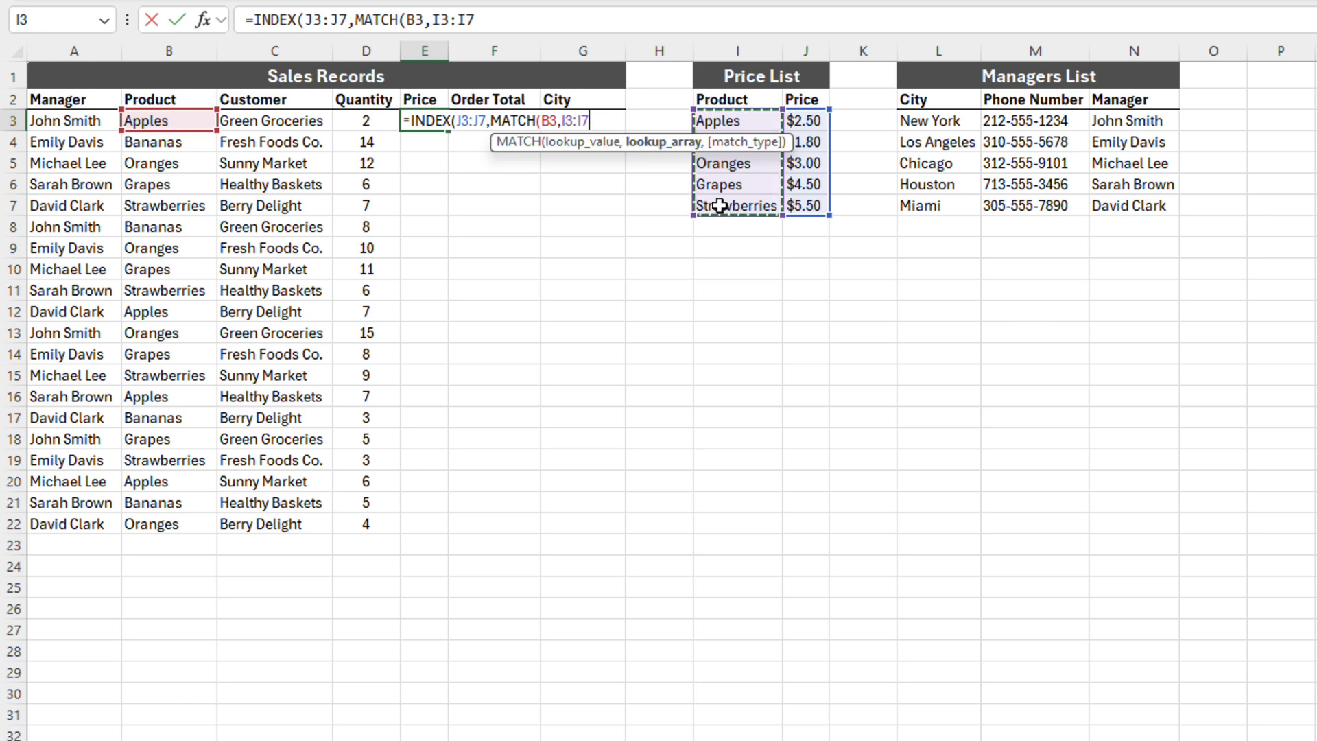
# Make both Price List ranges in E3's formula absolute: $I$3:$I$7 for the lookup array and $J$3:$J$7 for the INDEX array
pyautogui.press('F4')
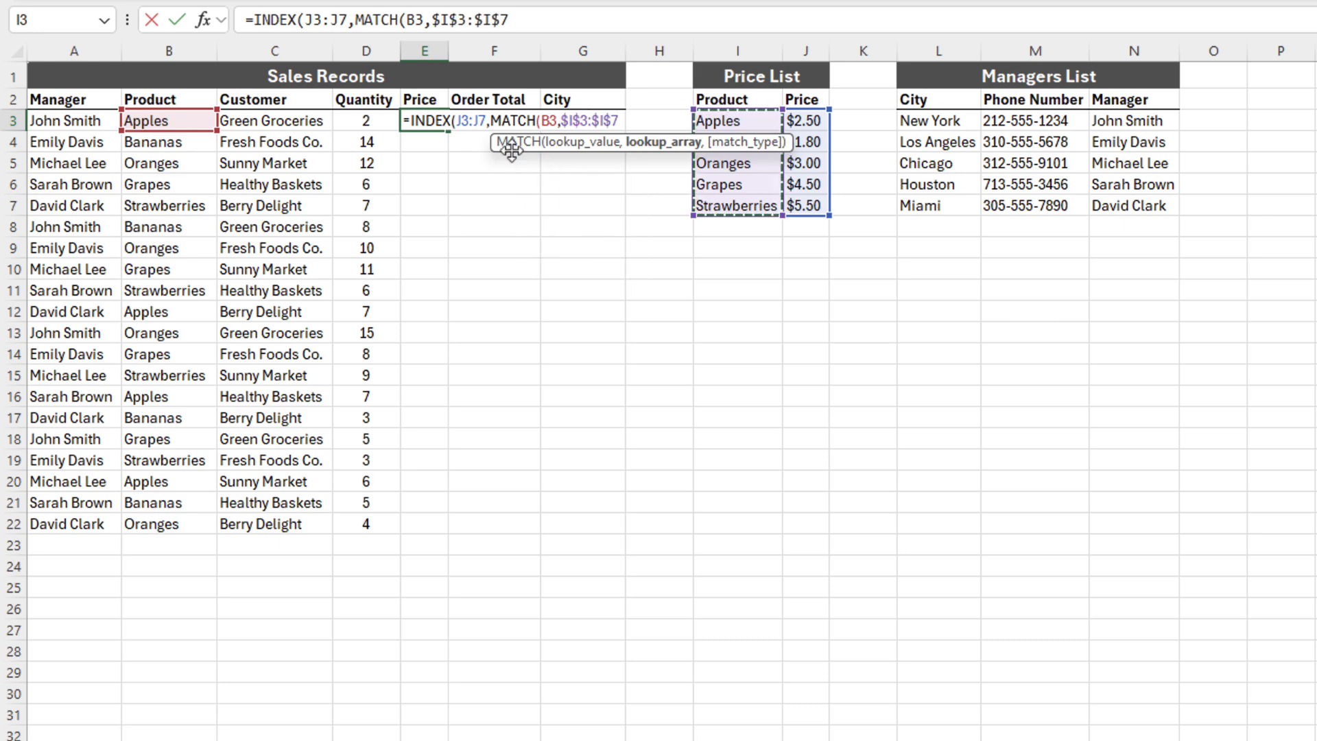
pyautogui.moveTo(480, 120); pyautogui.dragTo(464, 119)
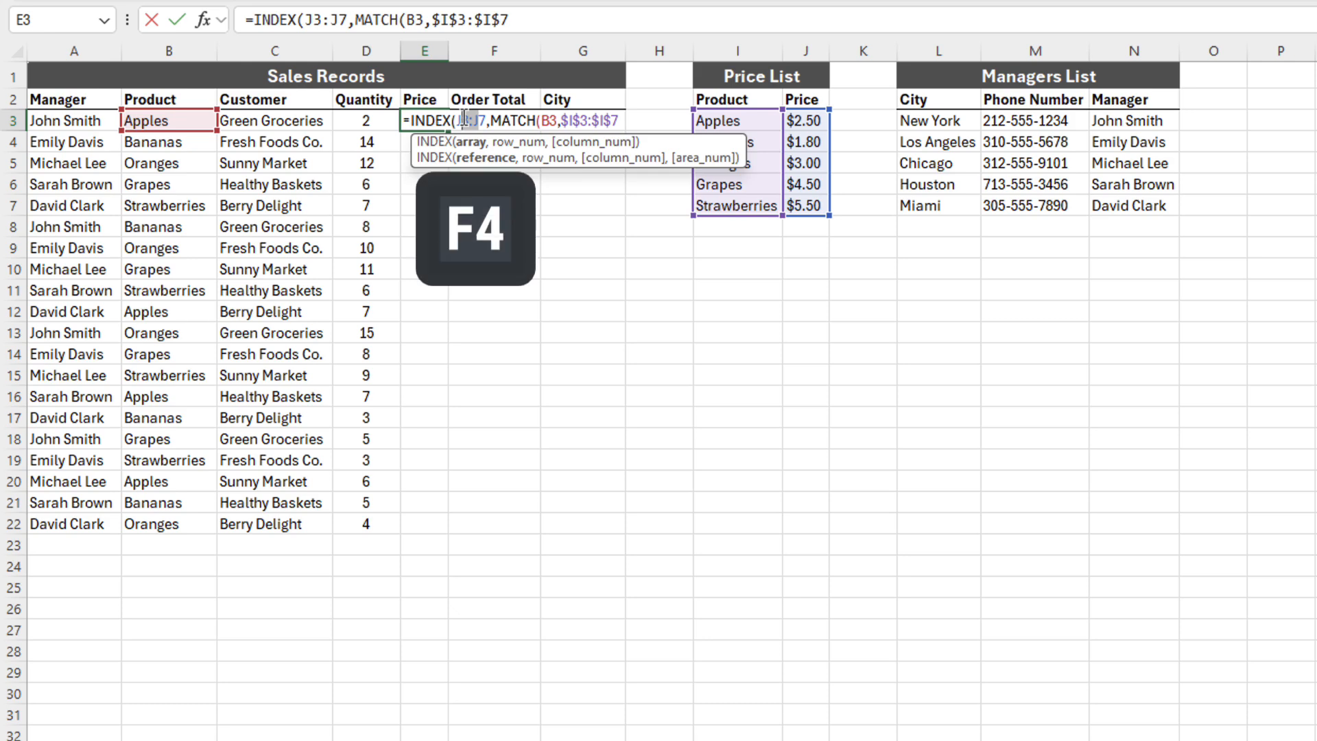
pyautogui.press('F4')
pyautogui.click(648, 120)
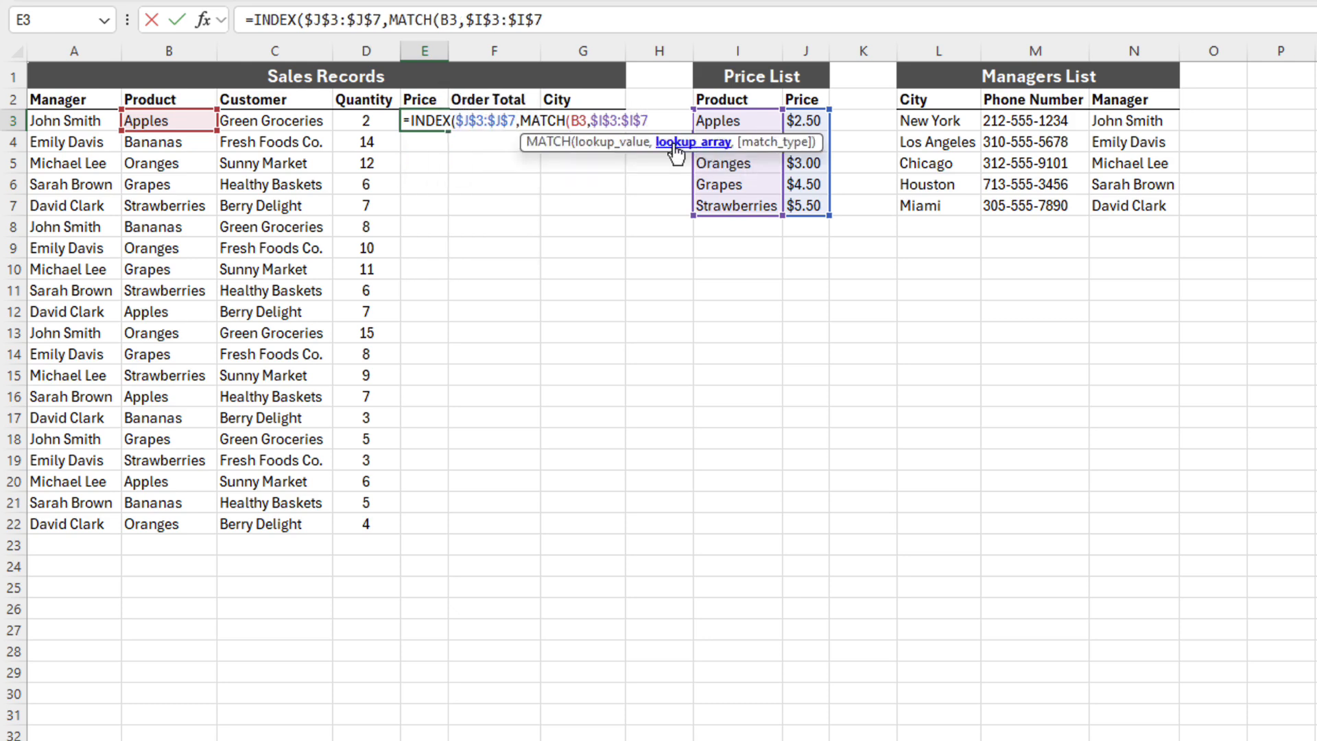
# Complete E3's formula with match type 0 and fill it down the Price column to row 22
pyautogui.write(',0))')
pyautogui.hotkey('ctrl', 'Return')
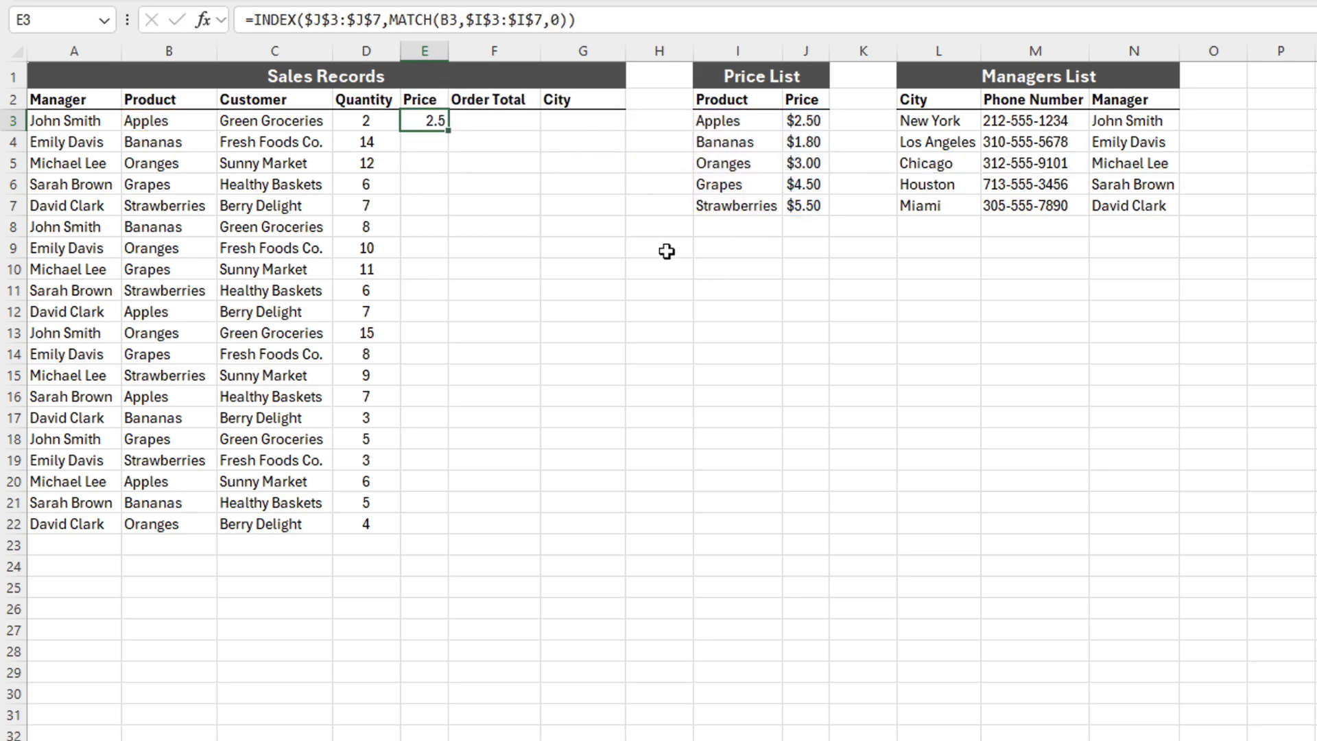
pyautogui.doubleClick(444, 130)
# Calculate the order total in F3 as =D3*E3 and fill it down the Order Total column to row 22
pyautogui.click(494, 122)
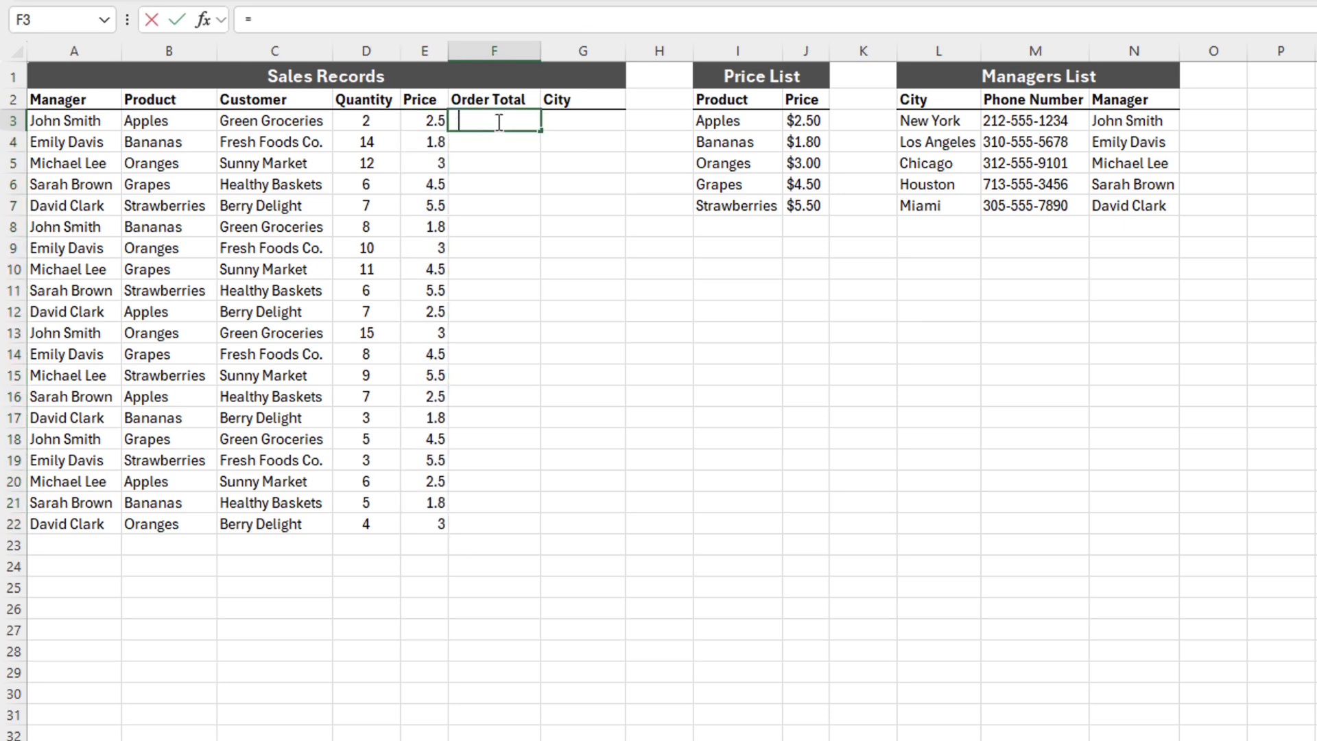
pyautogui.write('=')
pyautogui.click(380, 119)
pyautogui.write('*')
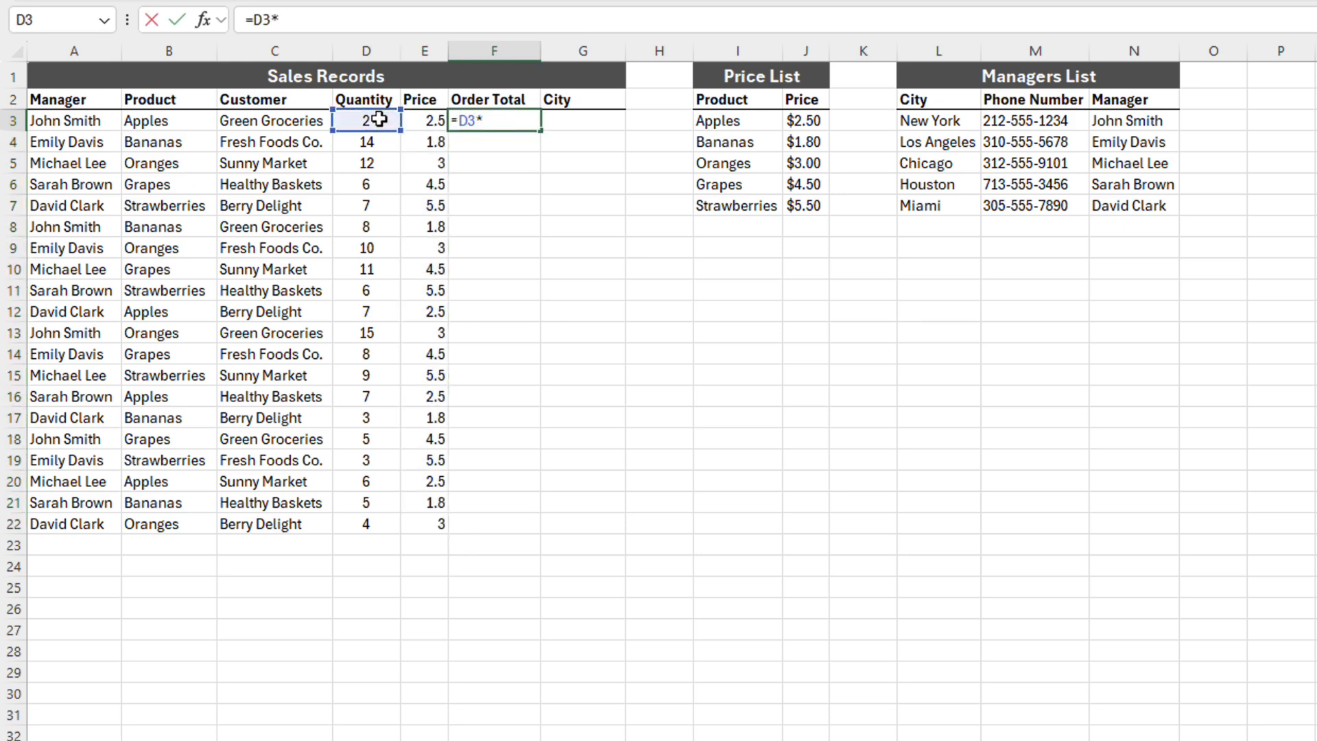
pyautogui.click(427, 121)
pyautogui.hotkey('ctrl', 'Return')
pyautogui.doubleClick(540, 130)
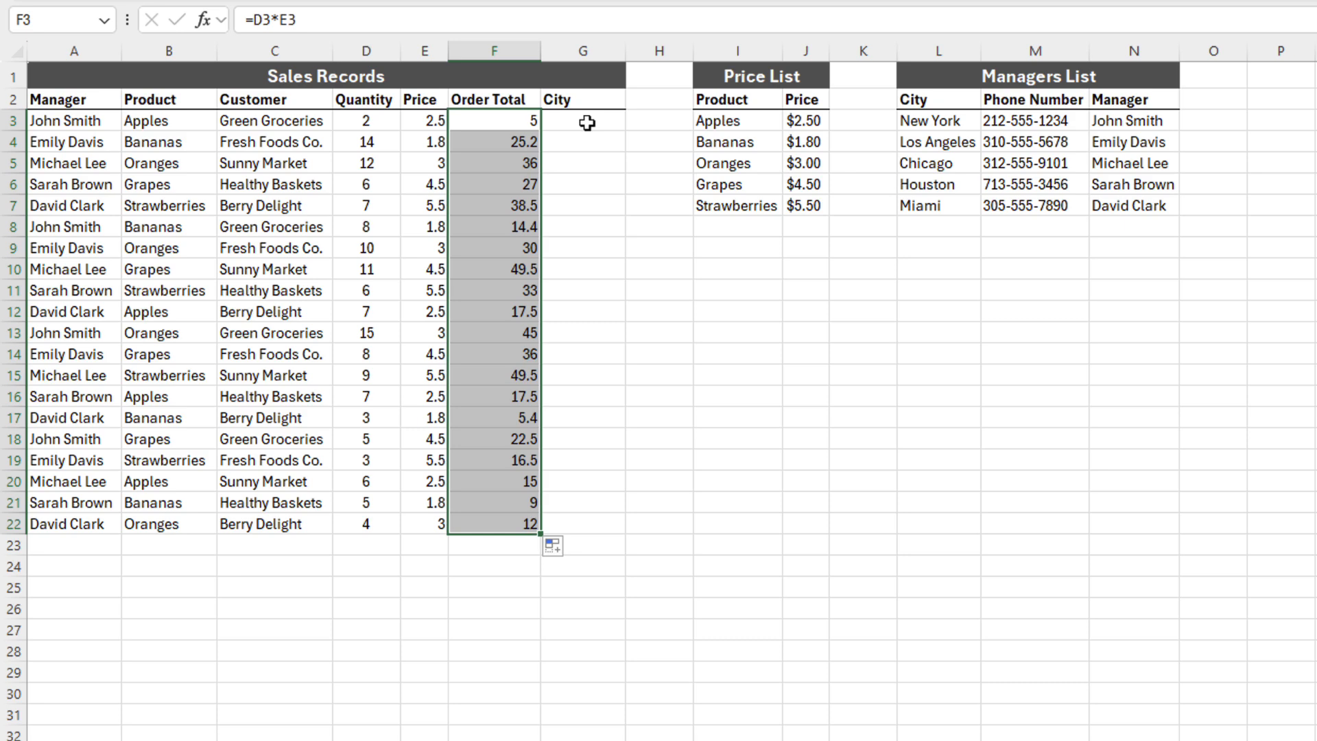
# Begin an INDEX formula in G3 with the Managers List cities as the absolute array $L$3:$L$7
pyautogui.click(586, 123)
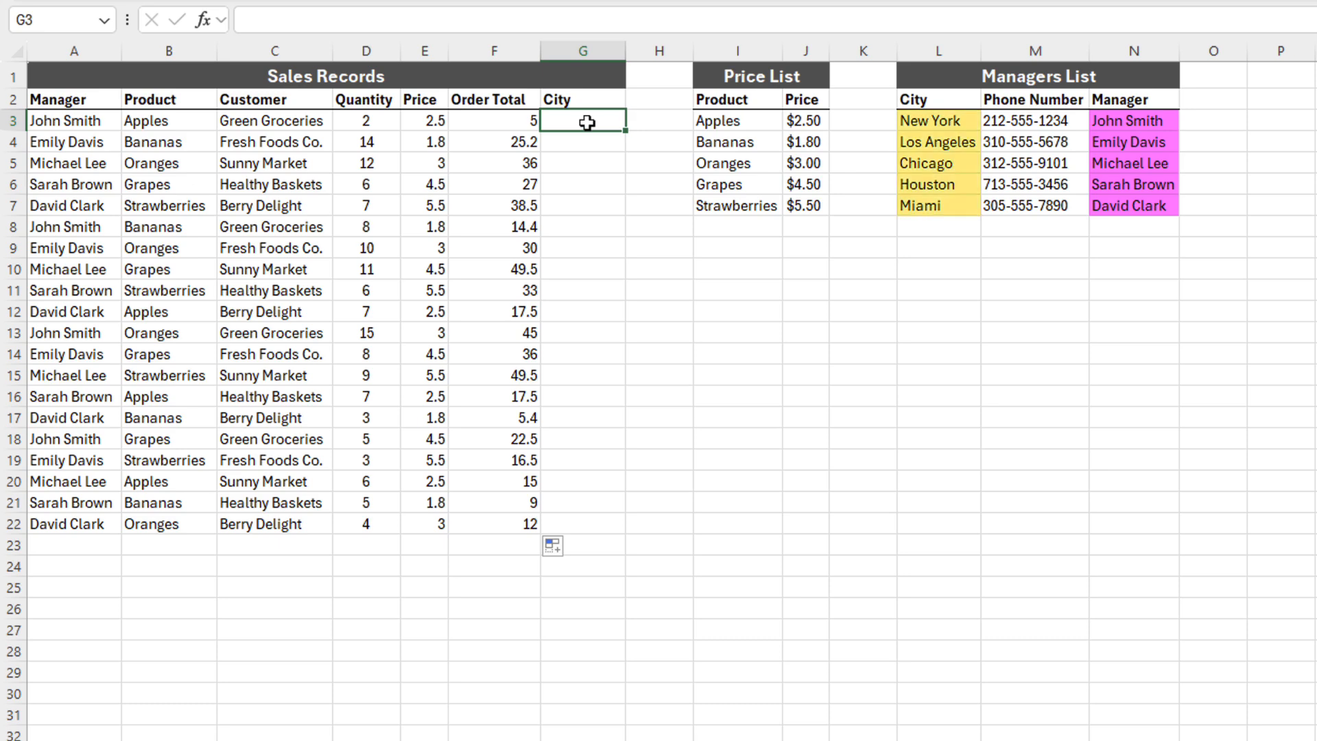
pyautogui.write('=i')
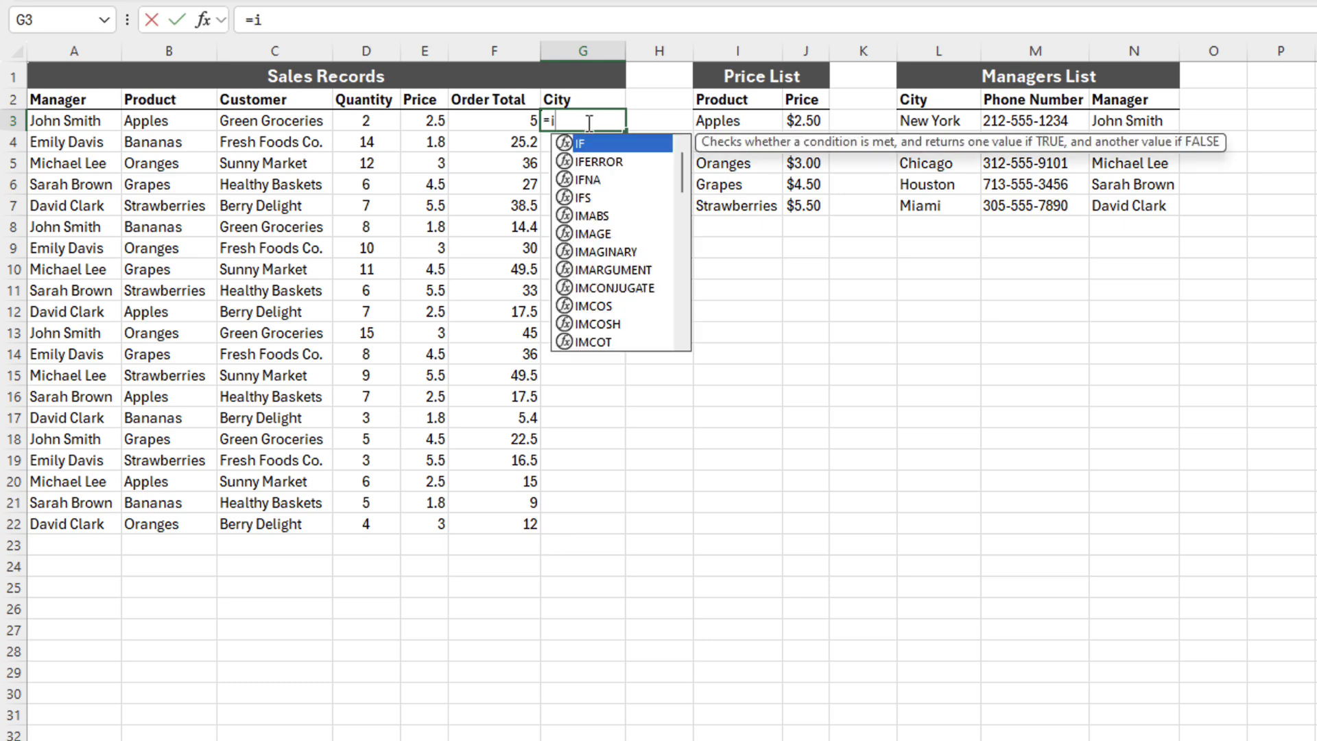
pyautogui.write('ndex')
pyautogui.press('Tab')
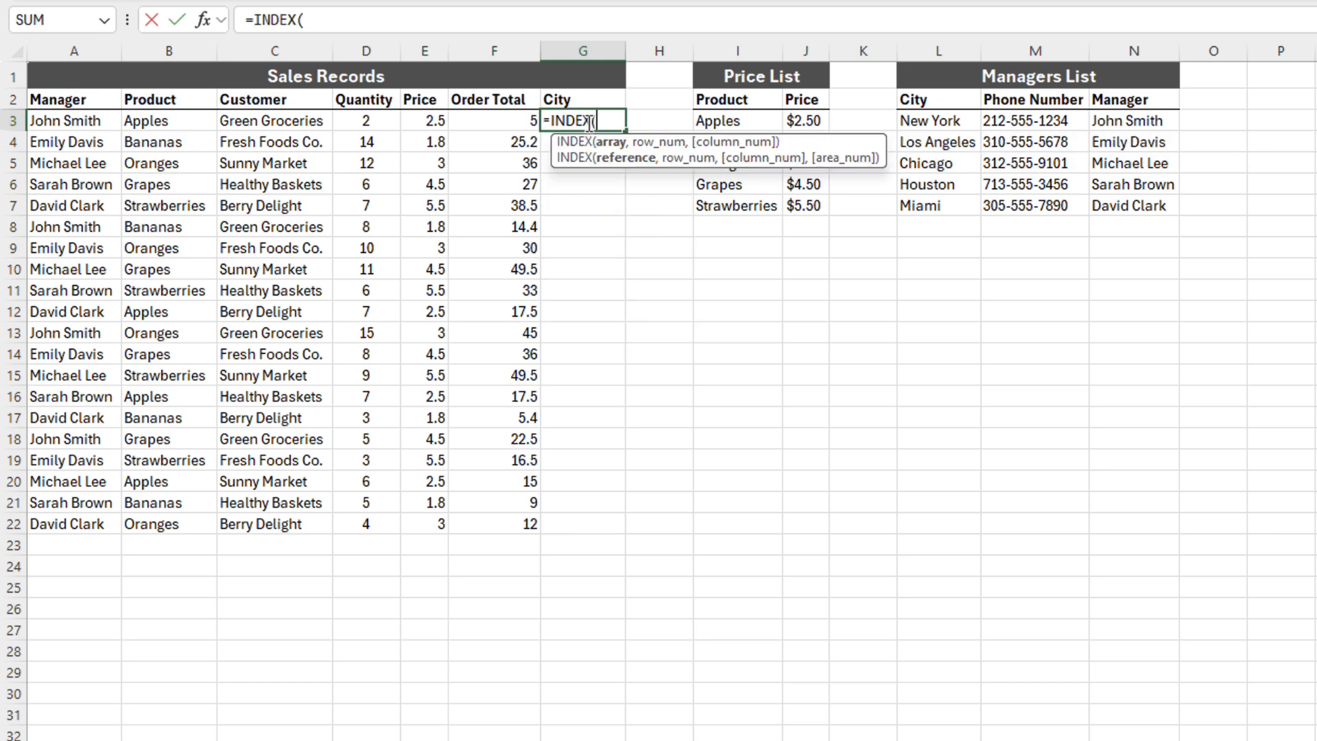
pyautogui.moveTo(933, 119); pyautogui.dragTo(927, 206)
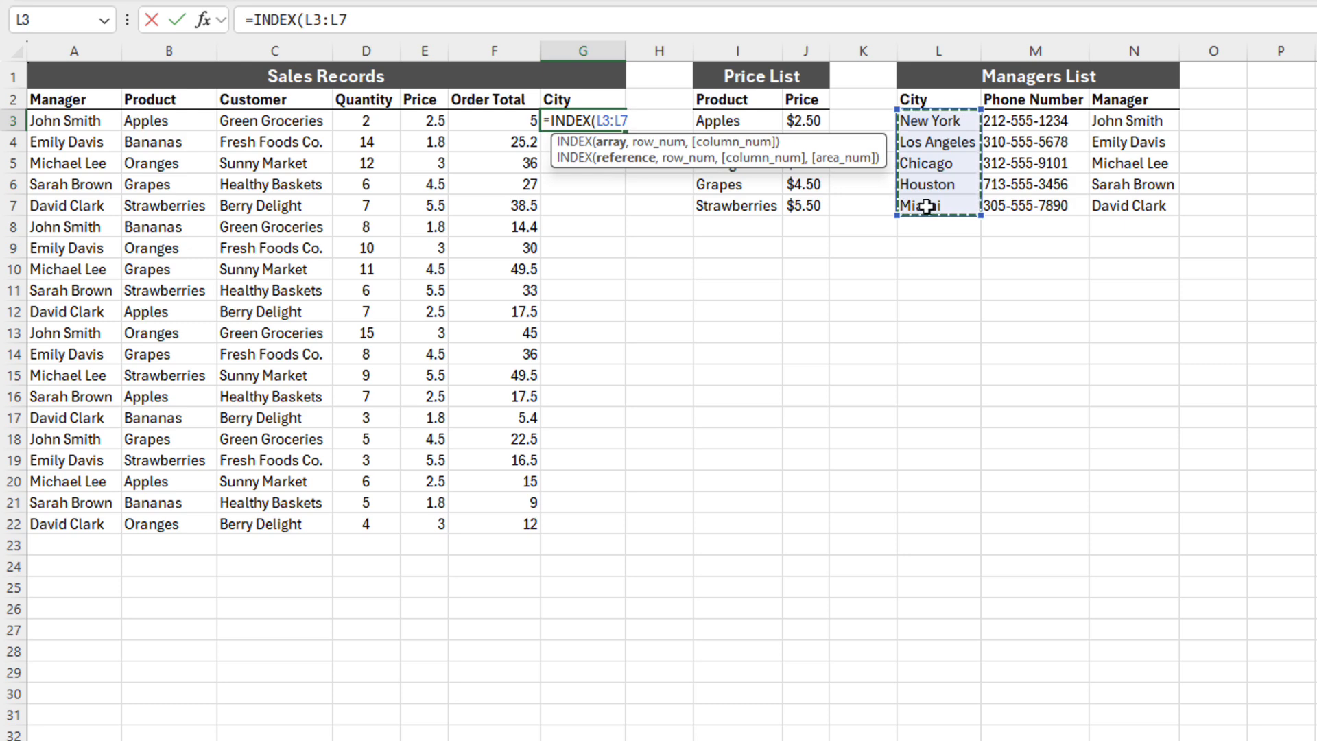
pyautogui.press('F4')
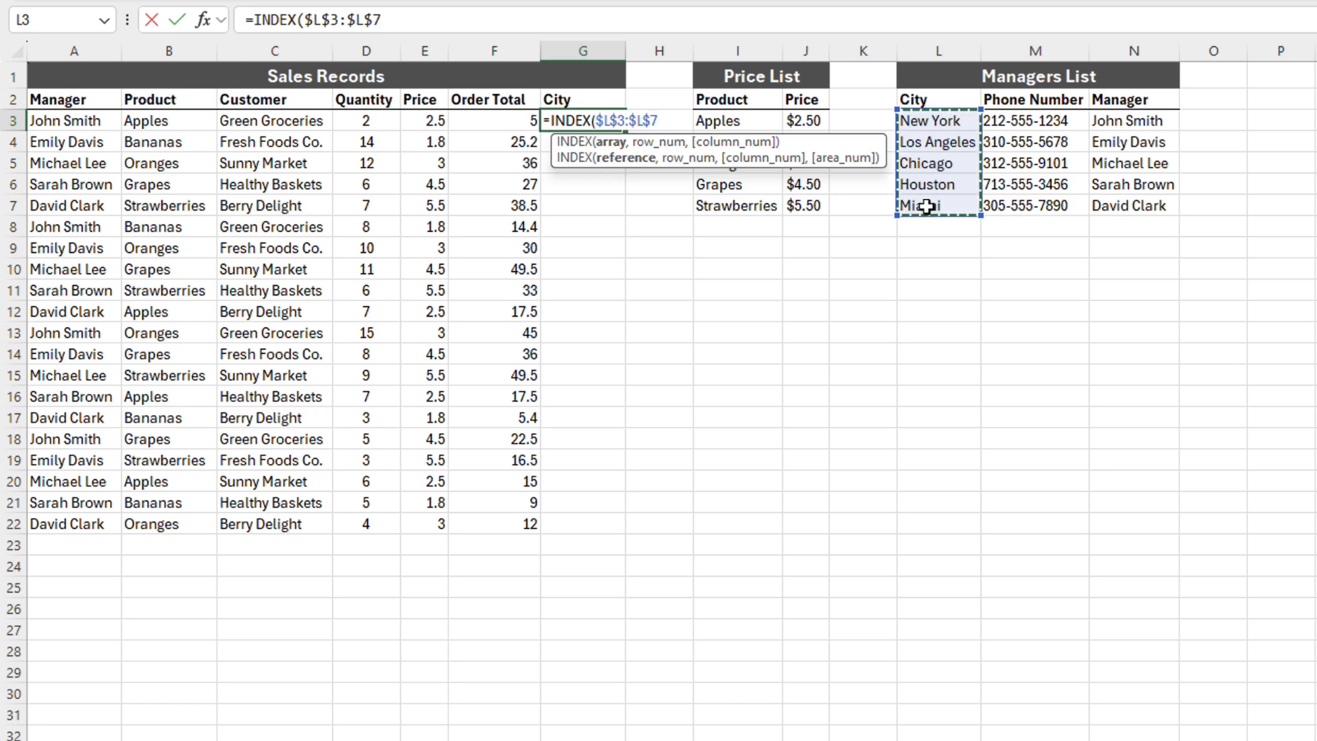
# Nest a MATCH as G3's row argument, looking up the manager in A3 within the absolute range $N$3:$N$7
pyautogui.write(',match')
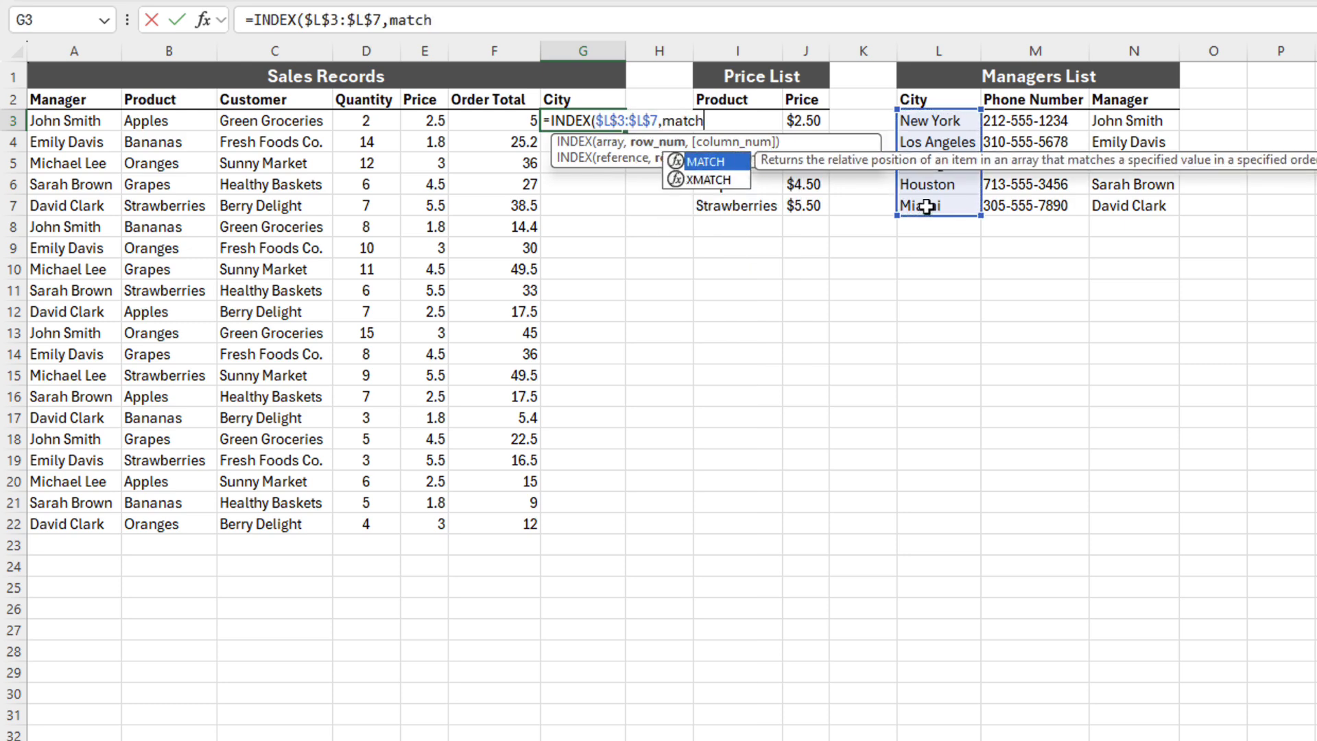
pyautogui.press('Tab')
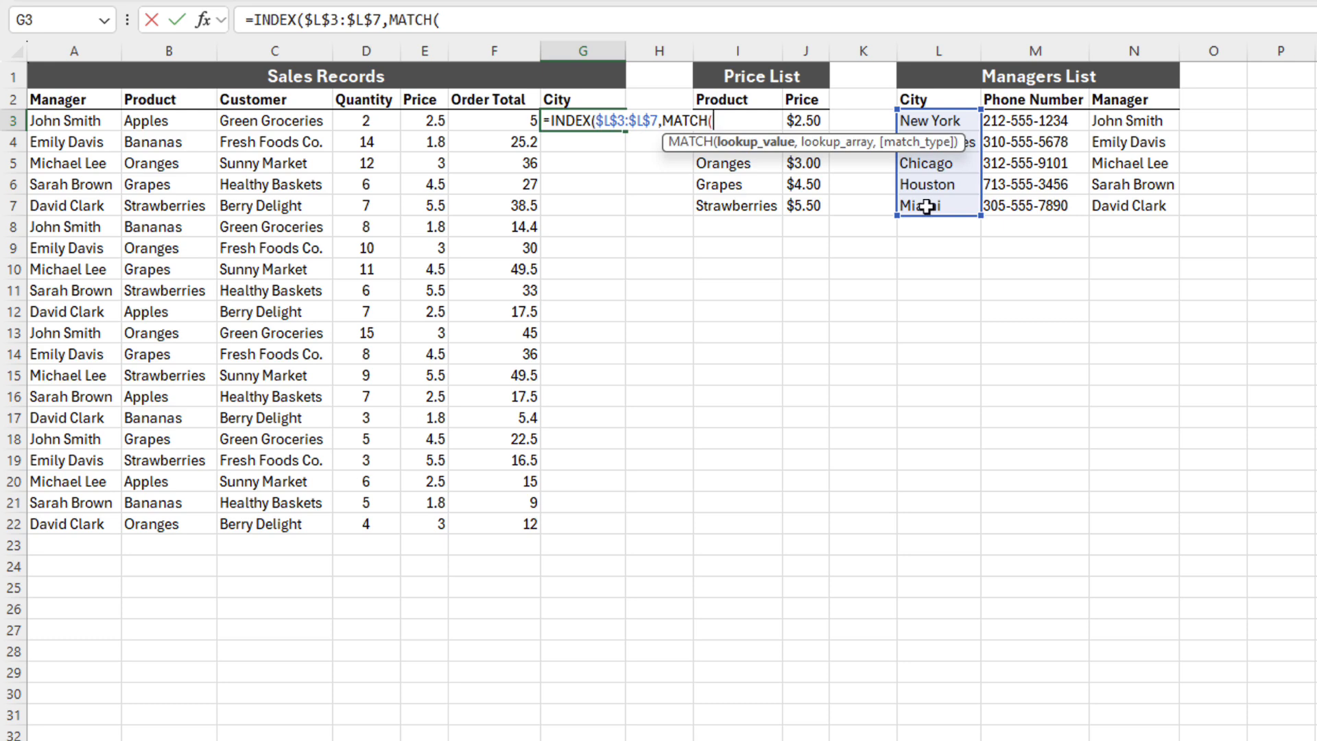
pyautogui.click(93, 120)
pyautogui.write(',')
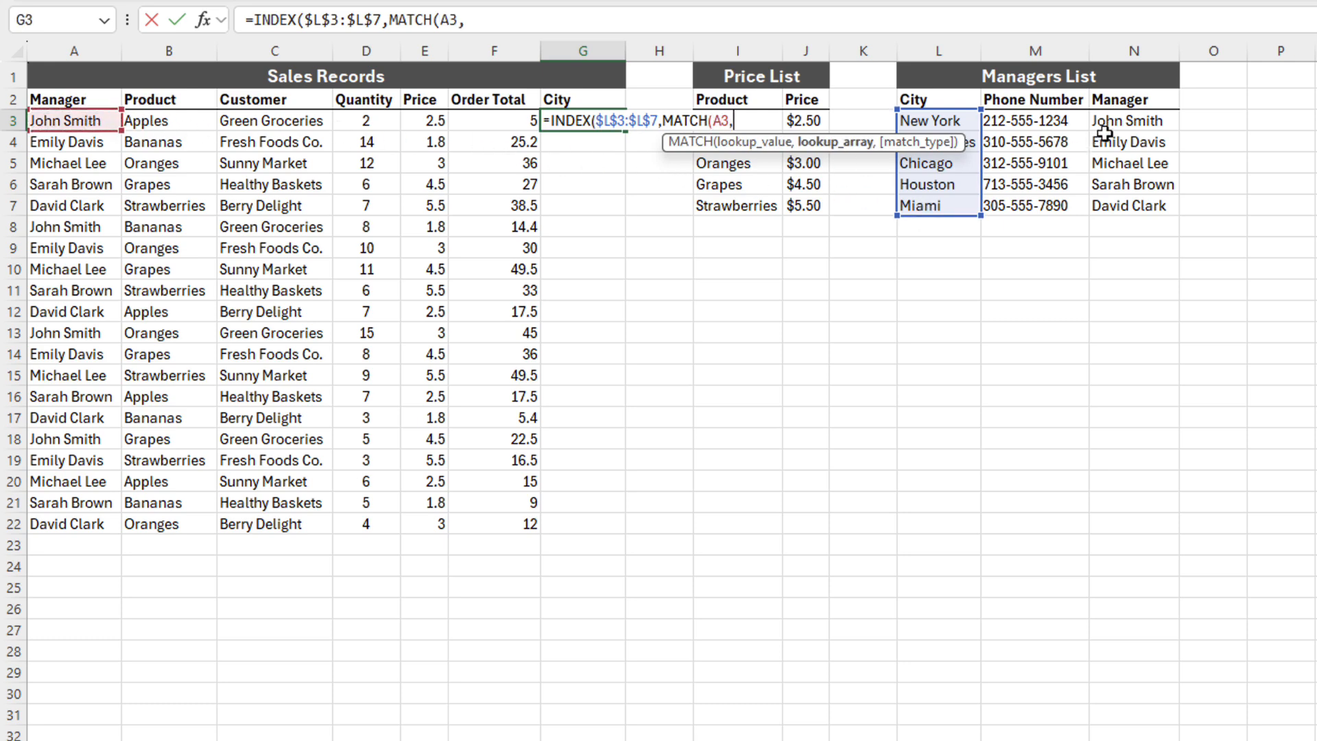
pyautogui.moveTo(1104, 131); pyautogui.dragTo(1113, 203)
pyautogui.press('F4')
# Finish G3's formula with match type 0 and fill it down the City column to row 22
pyautogui.write(',0')
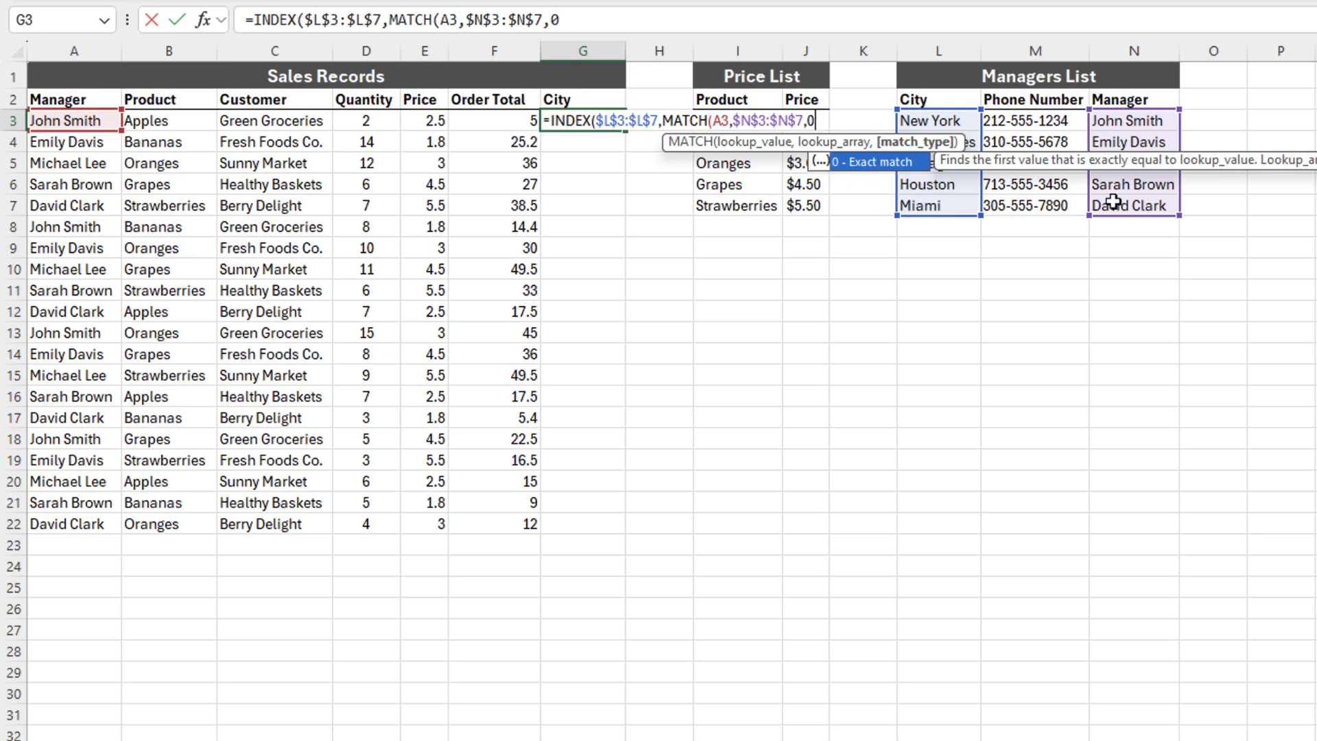
pyautogui.write('))')
pyautogui.hotkey('ctrl', 'Return')
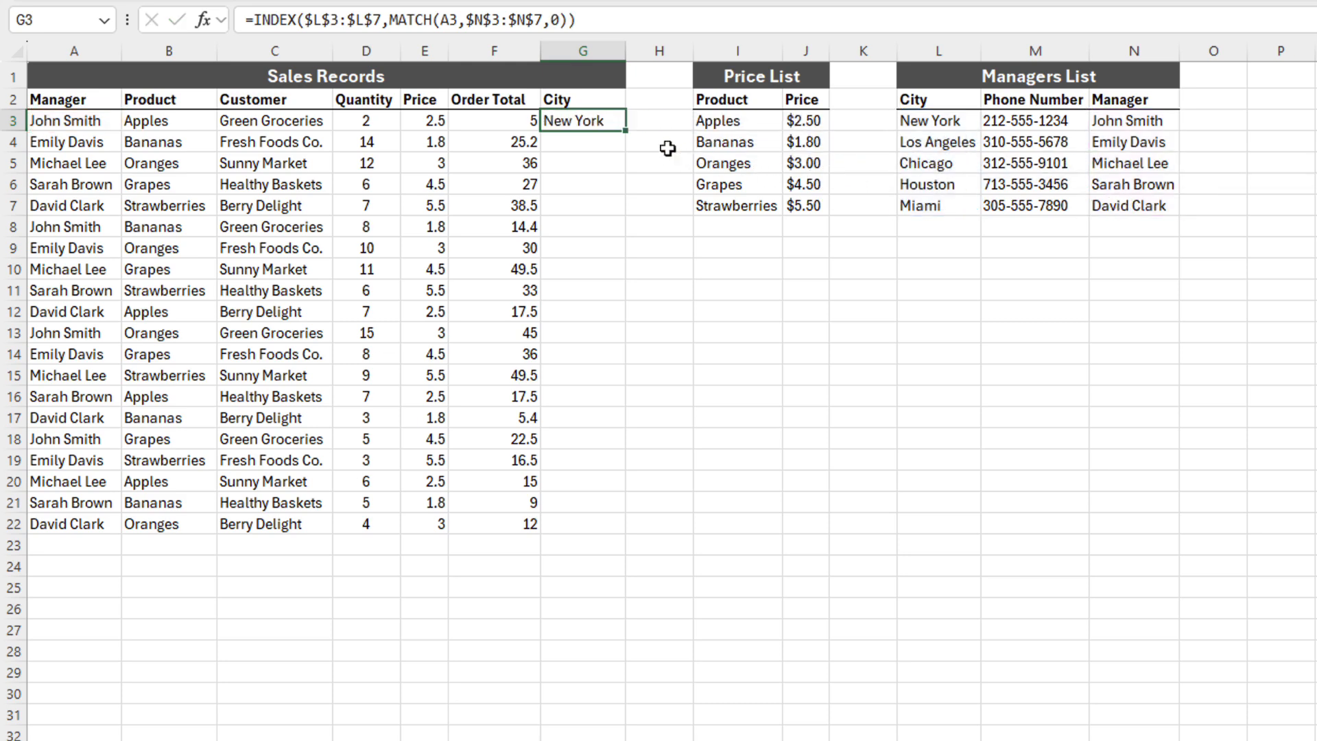
pyautogui.doubleClick(626, 131)
pyautogui.click(631, 124)
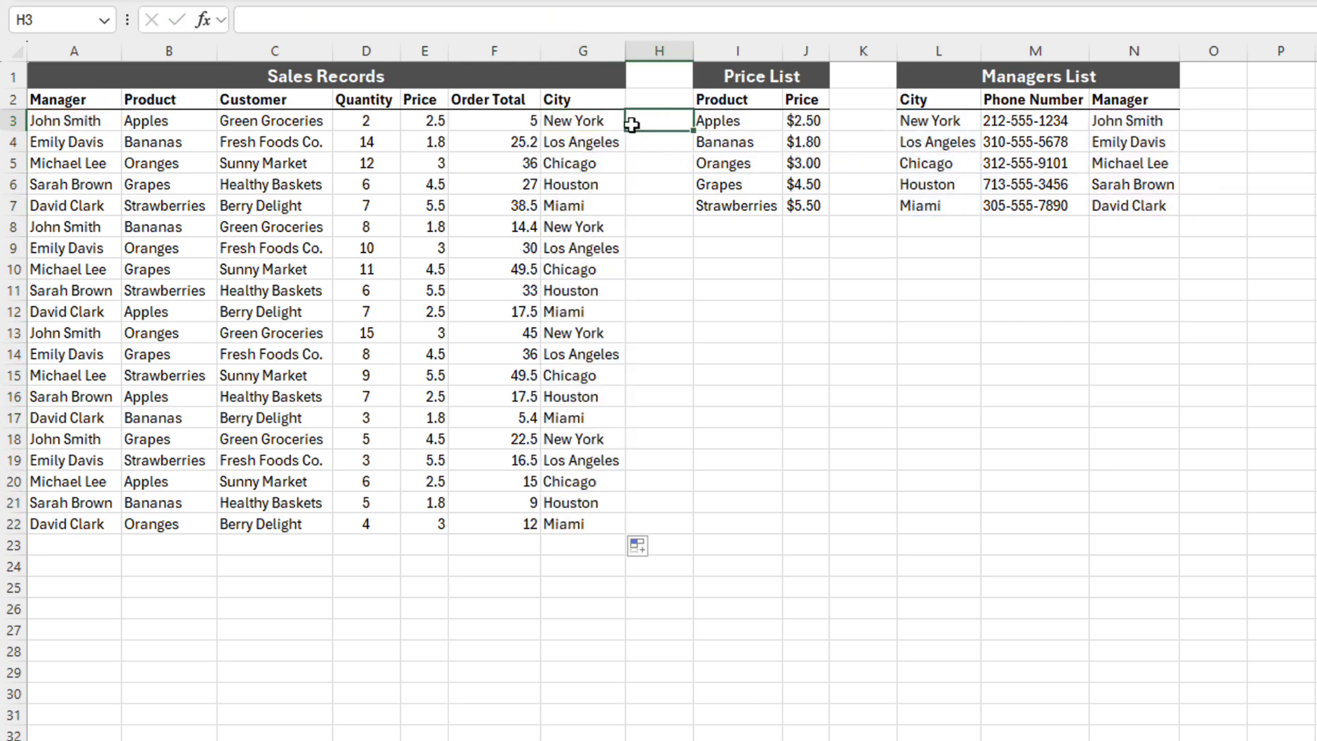
# Insert a blank column before the Managers List's Phone Number column and open G3's formula to inspect its references
pyautogui.rightClick(1016, 51)
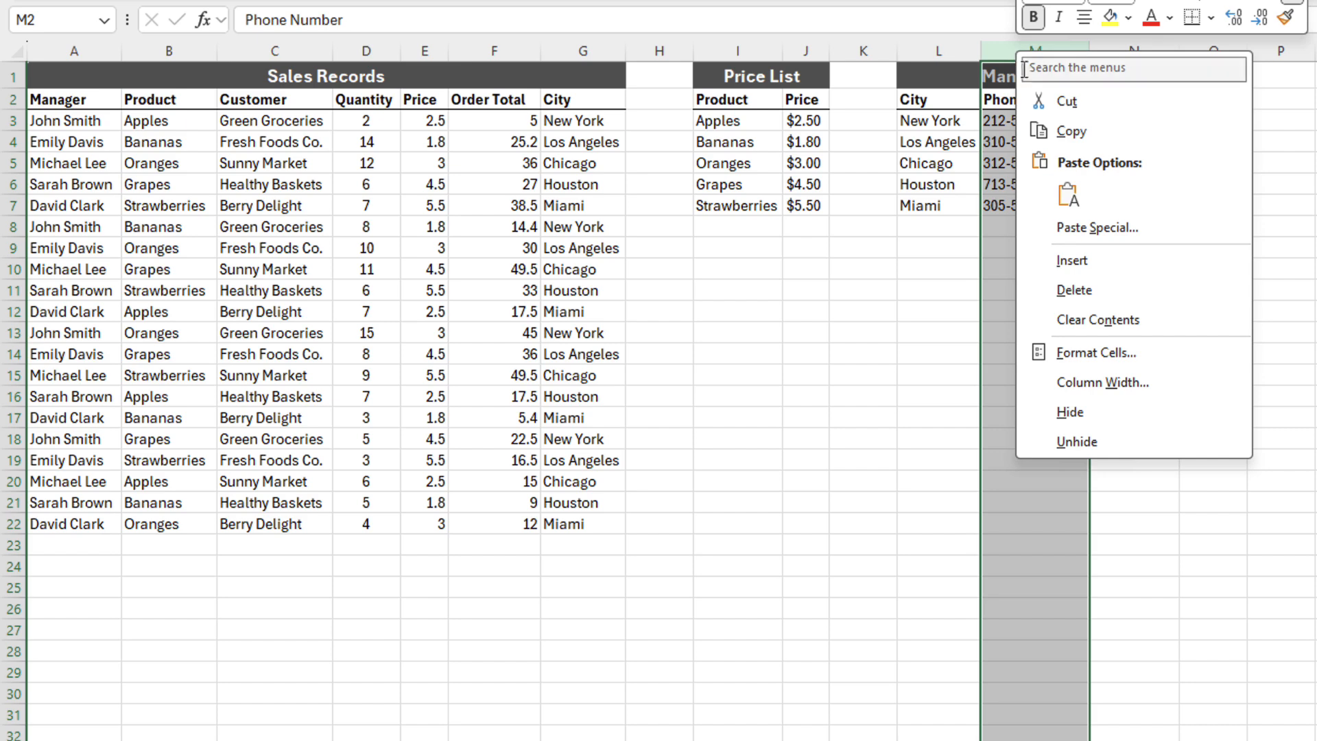
pyautogui.click(1067, 260)
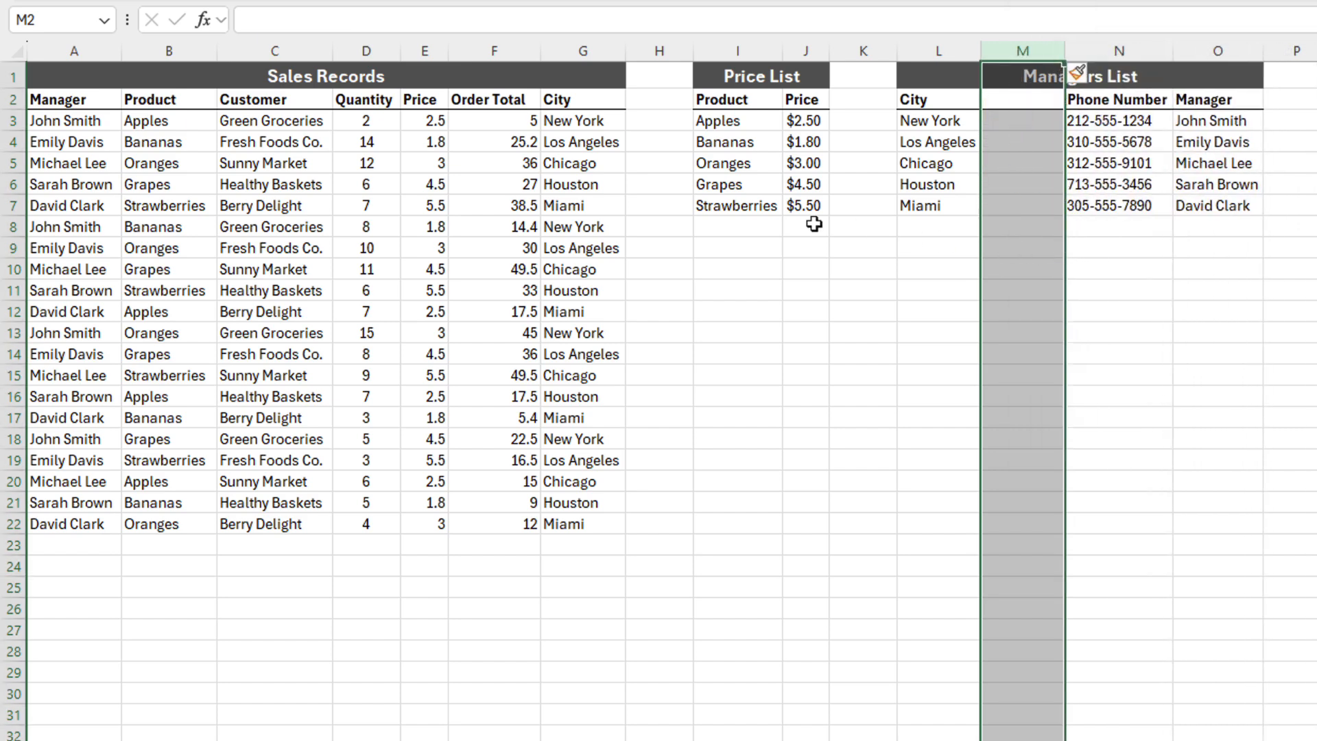
pyautogui.doubleClick(589, 121)
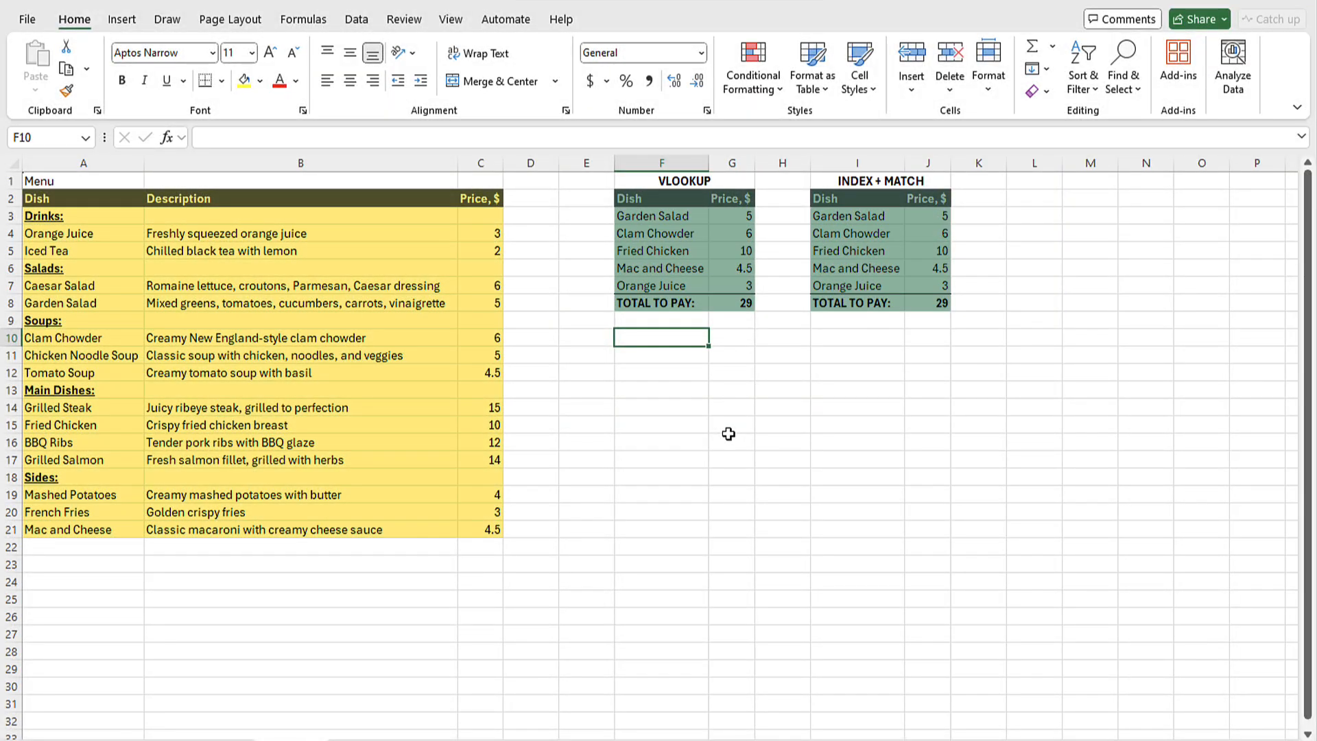
# On the Menu sheet, view the VLOOKUP and INDEX + MATCH formulas for Garden Salad and insert a blank column before Description
pyautogui.click(743, 218)
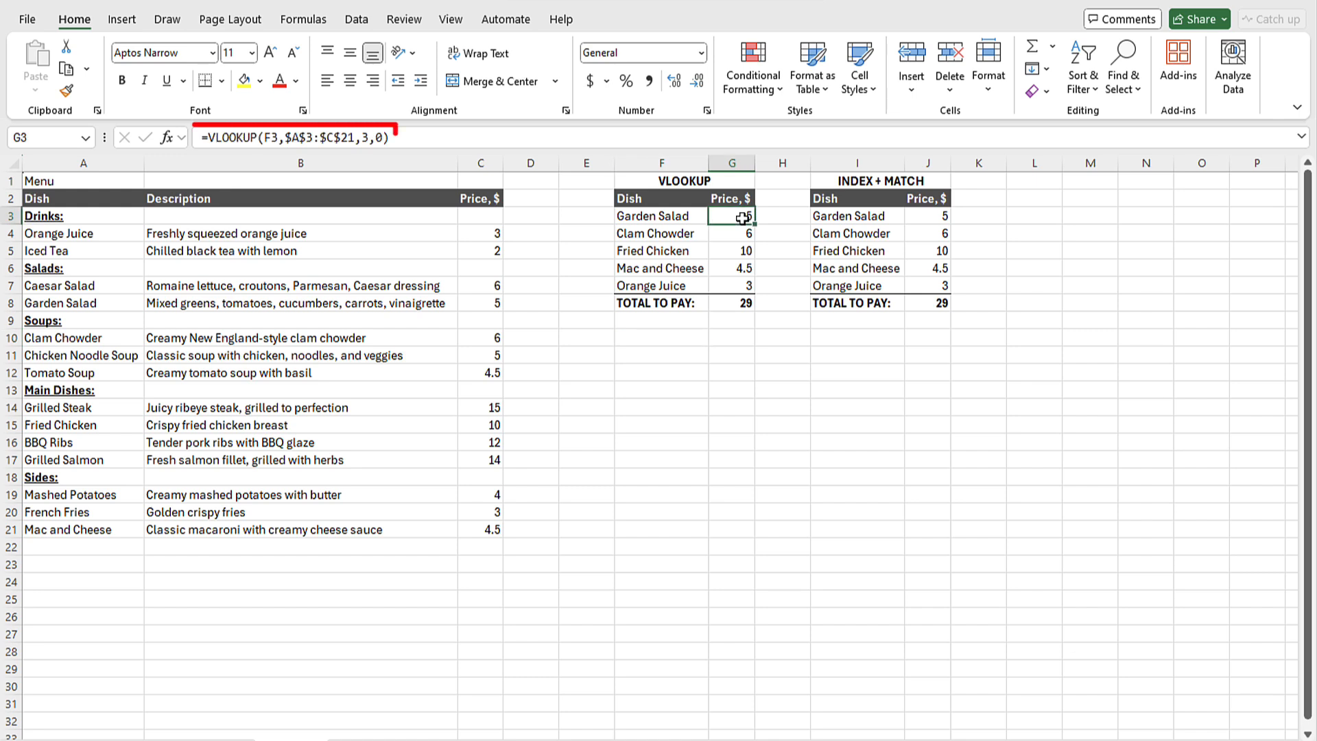
pyautogui.click(928, 215)
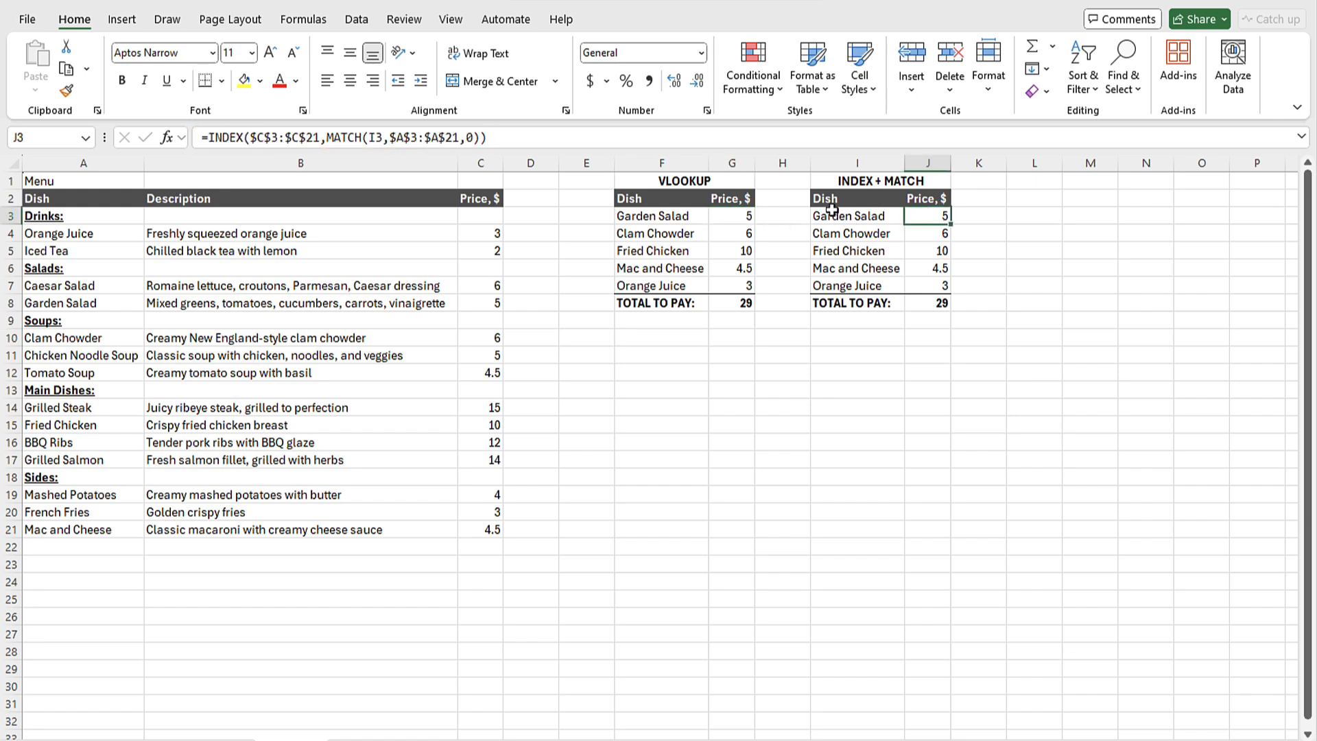
pyautogui.click(322, 163)
pyautogui.rightClick(327, 165)
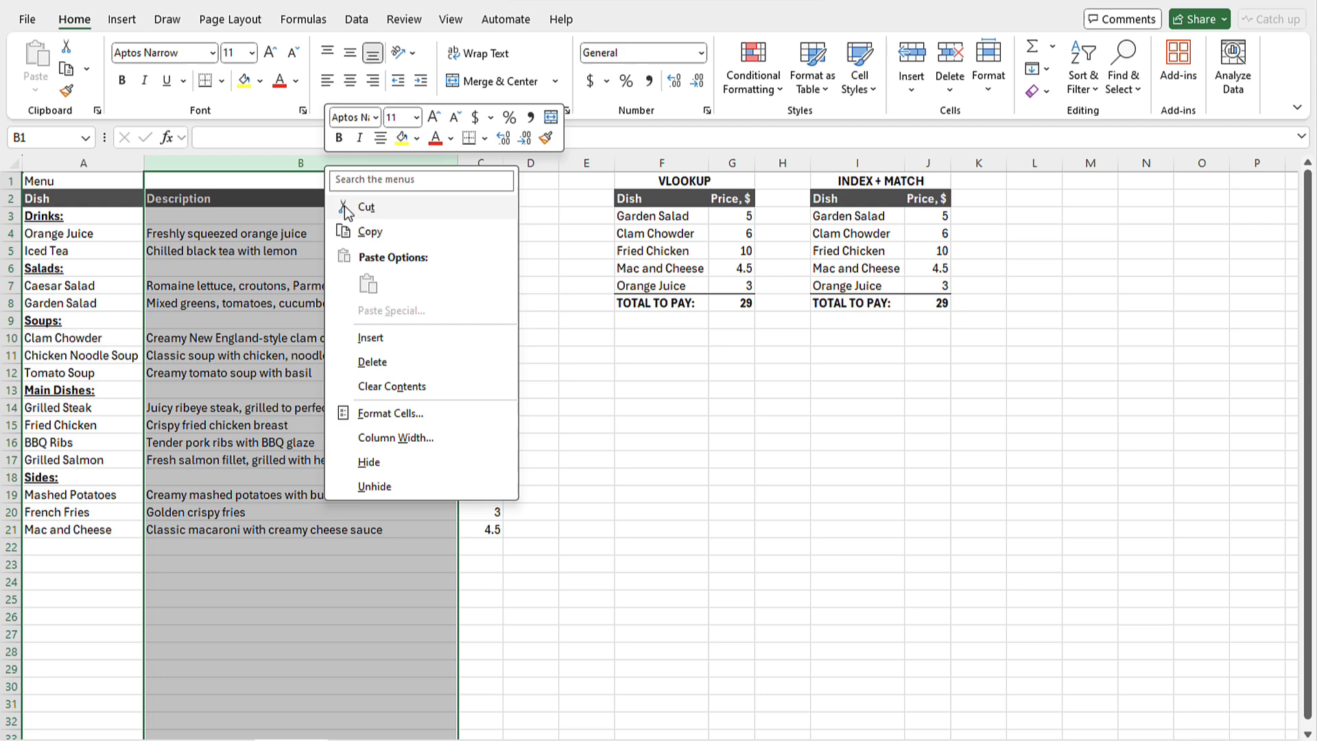
pyautogui.click(382, 339)
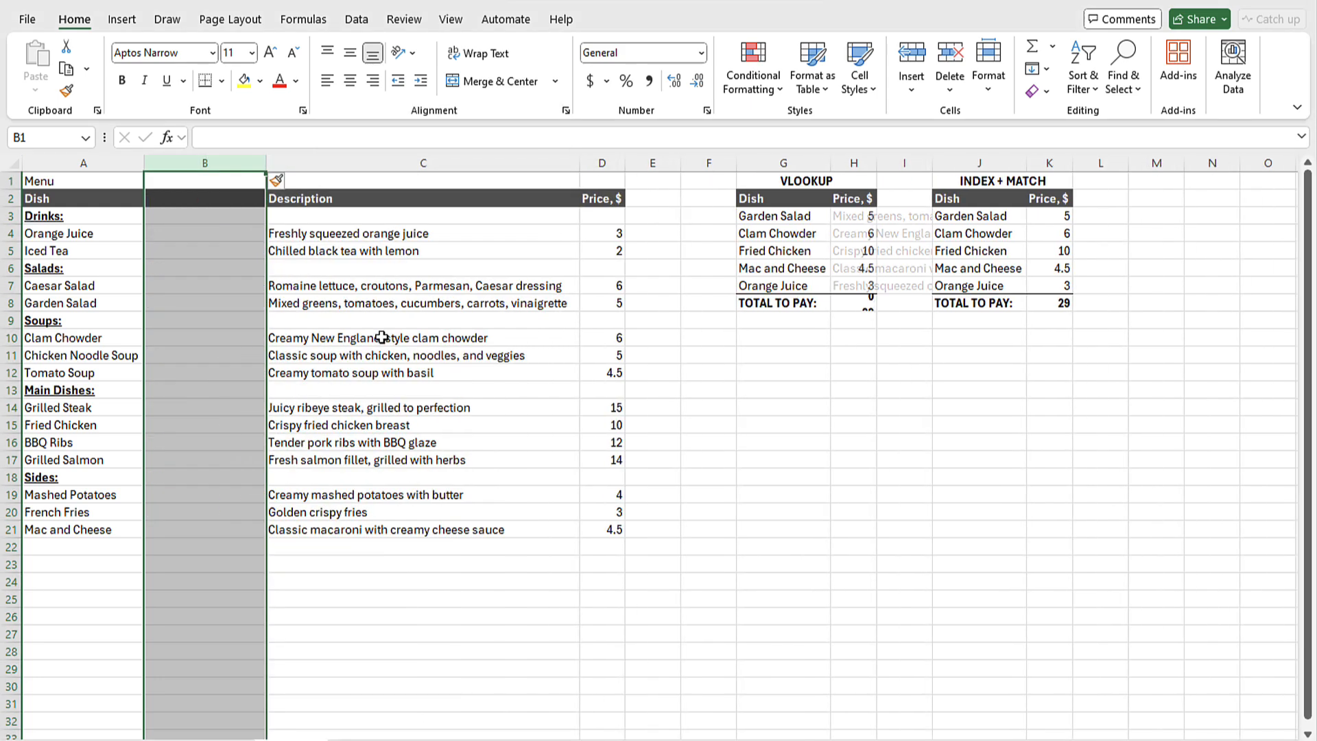
# Examine the column references in the Garden Salad price formulas, VLOOKUP in H3 and INDEX + MATCH in K3
pyautogui.doubleClick(857, 218)
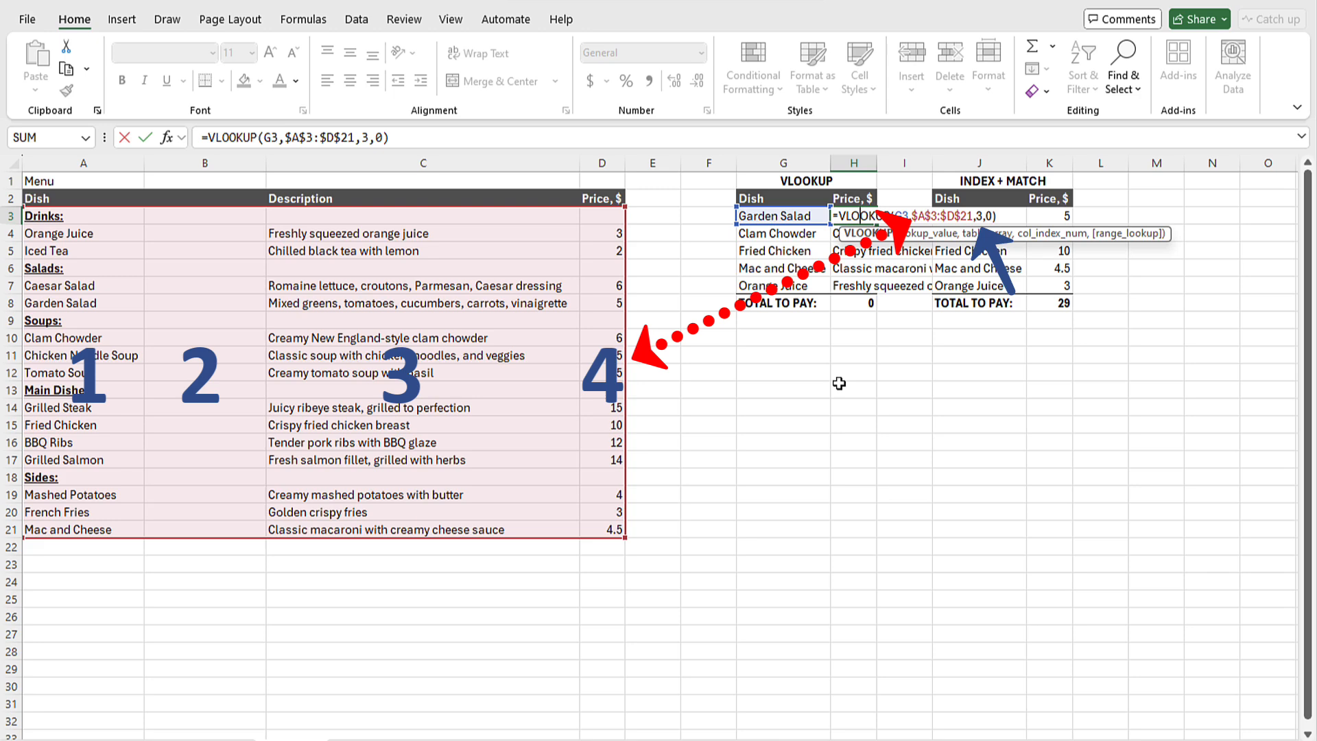
pyautogui.hotkey('ctrl', 'Return')
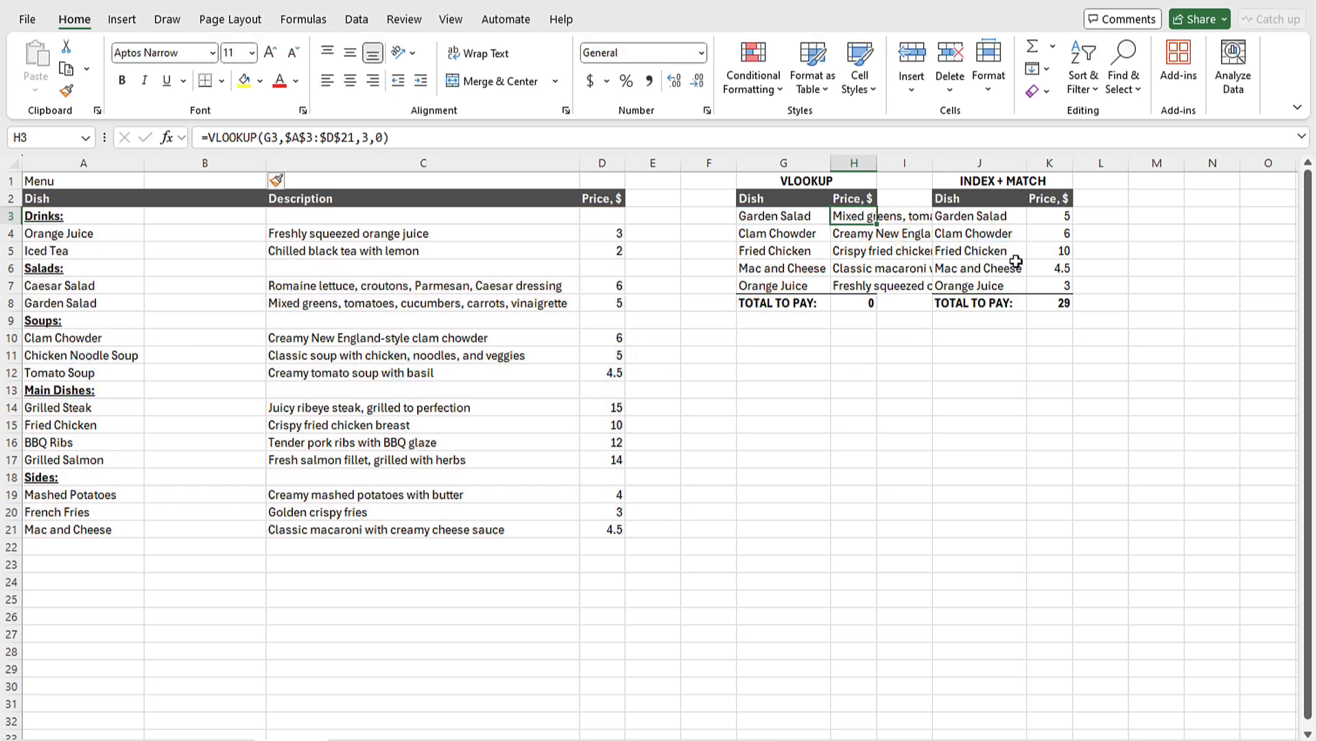
pyautogui.doubleClick(1049, 218)
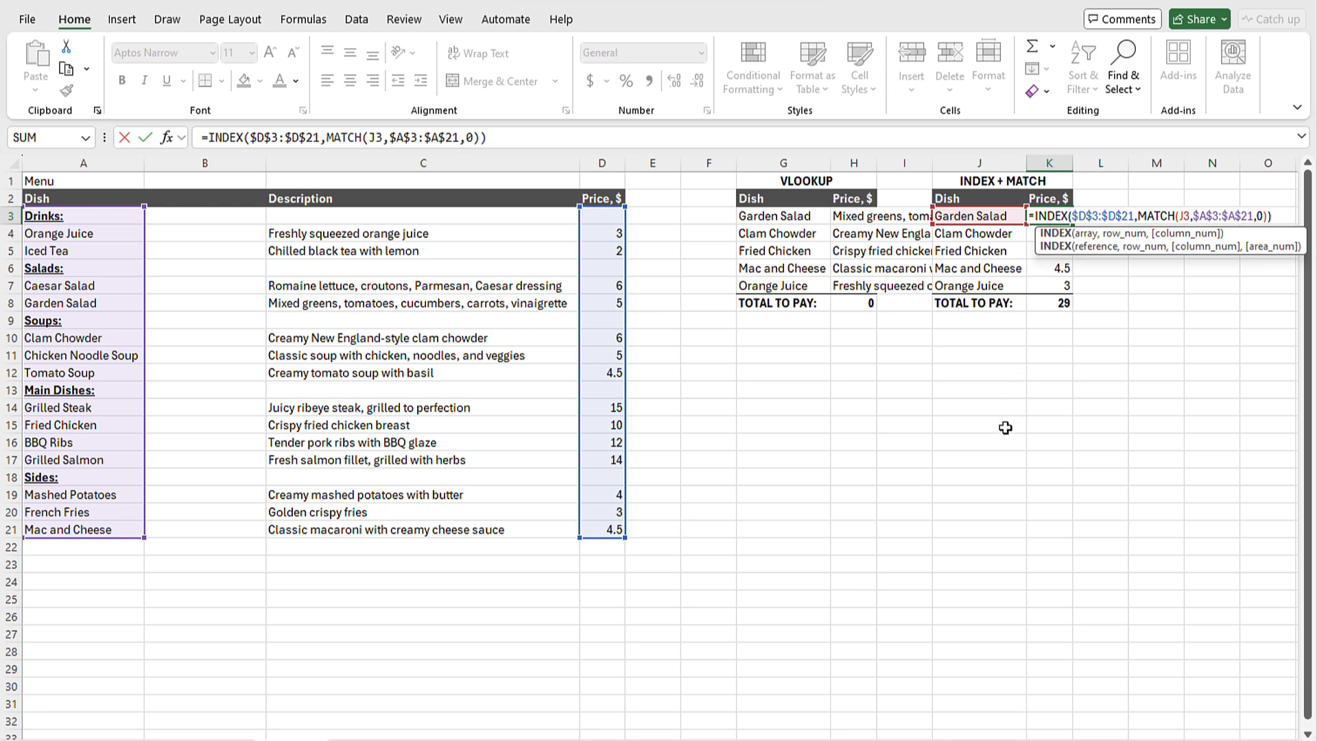
pyautogui.hotkey('ctrl', 'Return')
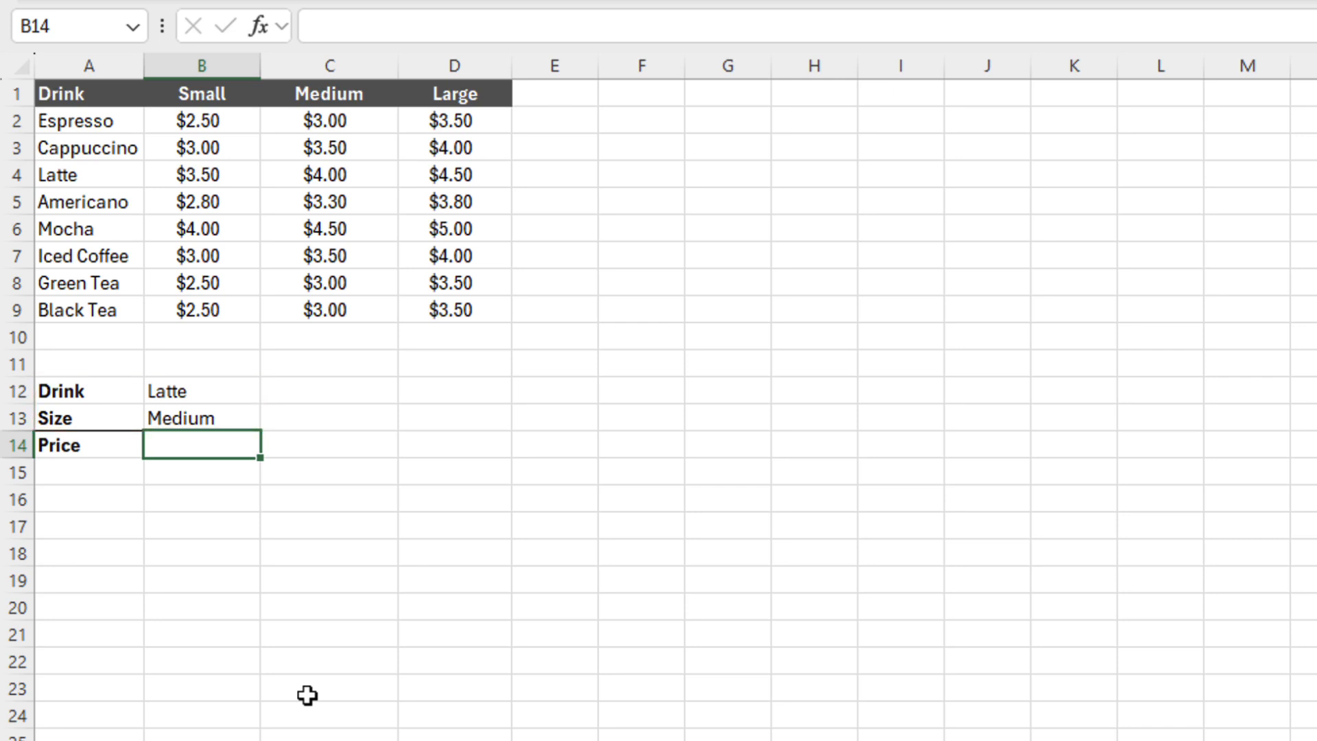
# In B14, start an INDEX formula over B2:D9 with an exact MATCH of B12 in A2:A9 as the row number
pyautogui.write('=index')
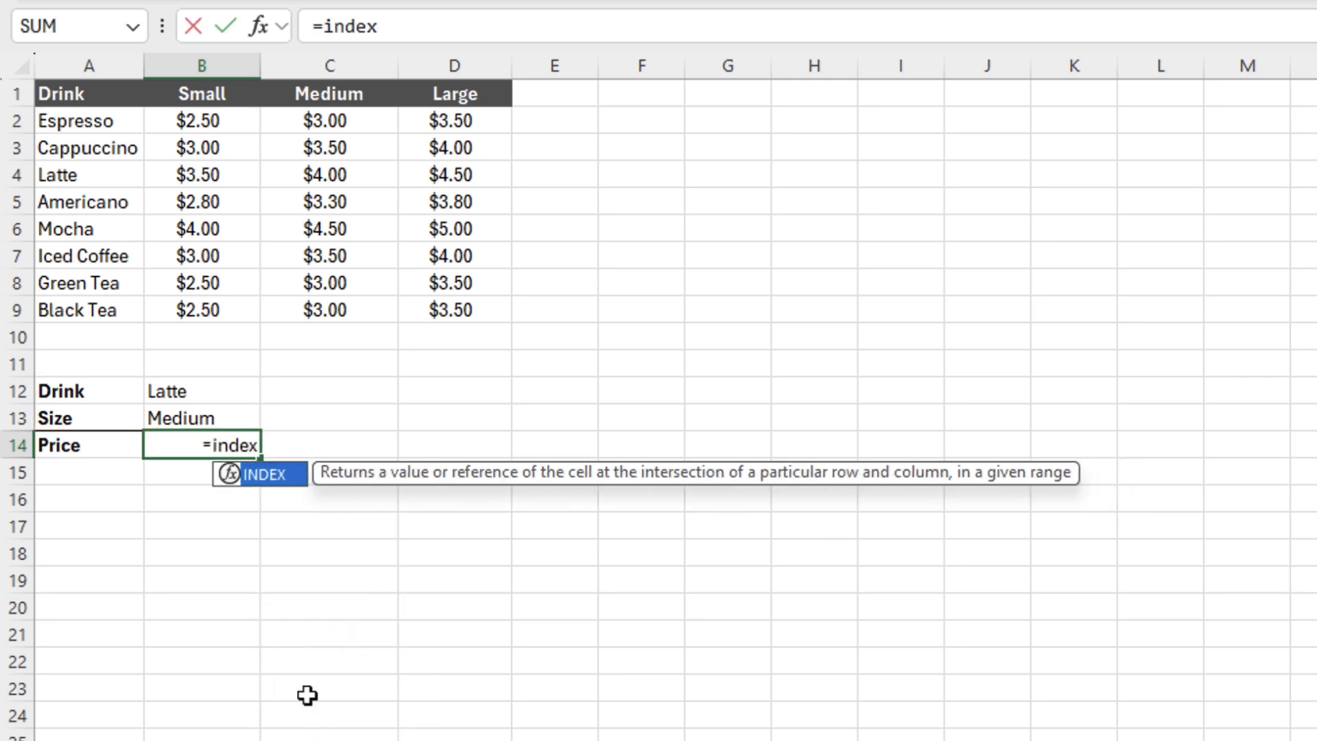
pyautogui.press('Tab')
pyautogui.moveTo(189, 118); pyautogui.dragTo(448, 310)
pyautogui.write(',matc')
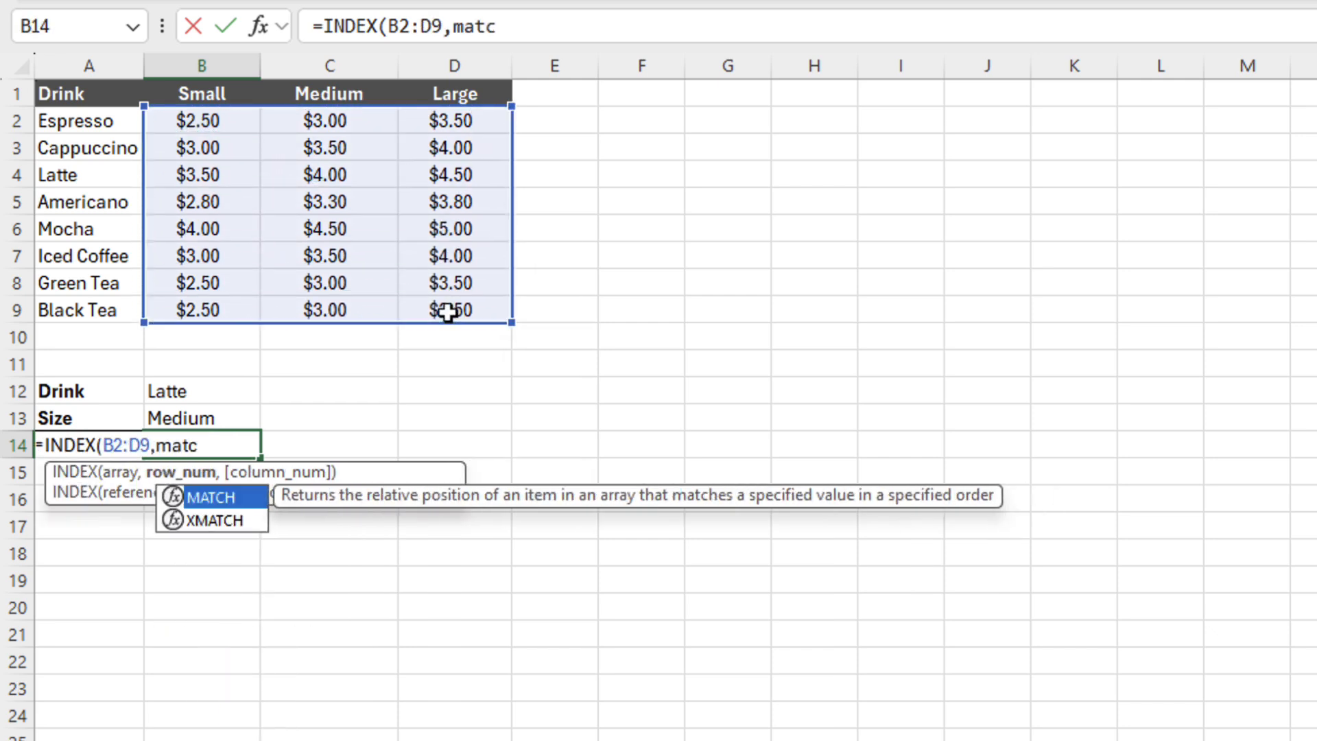
pyautogui.write('h')
pyautogui.press('Tab')
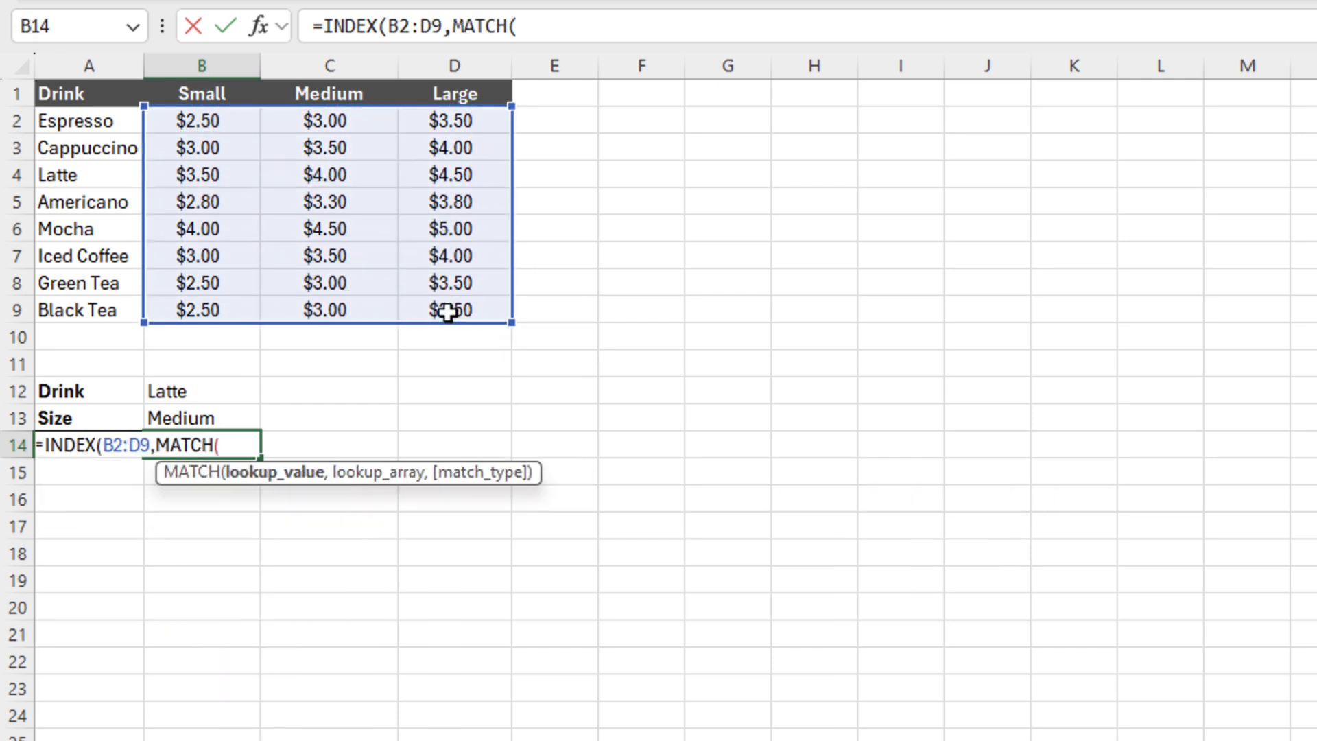
pyautogui.click(205, 398)
pyautogui.write(',')
pyautogui.moveTo(86, 130); pyautogui.dragTo(88, 312)
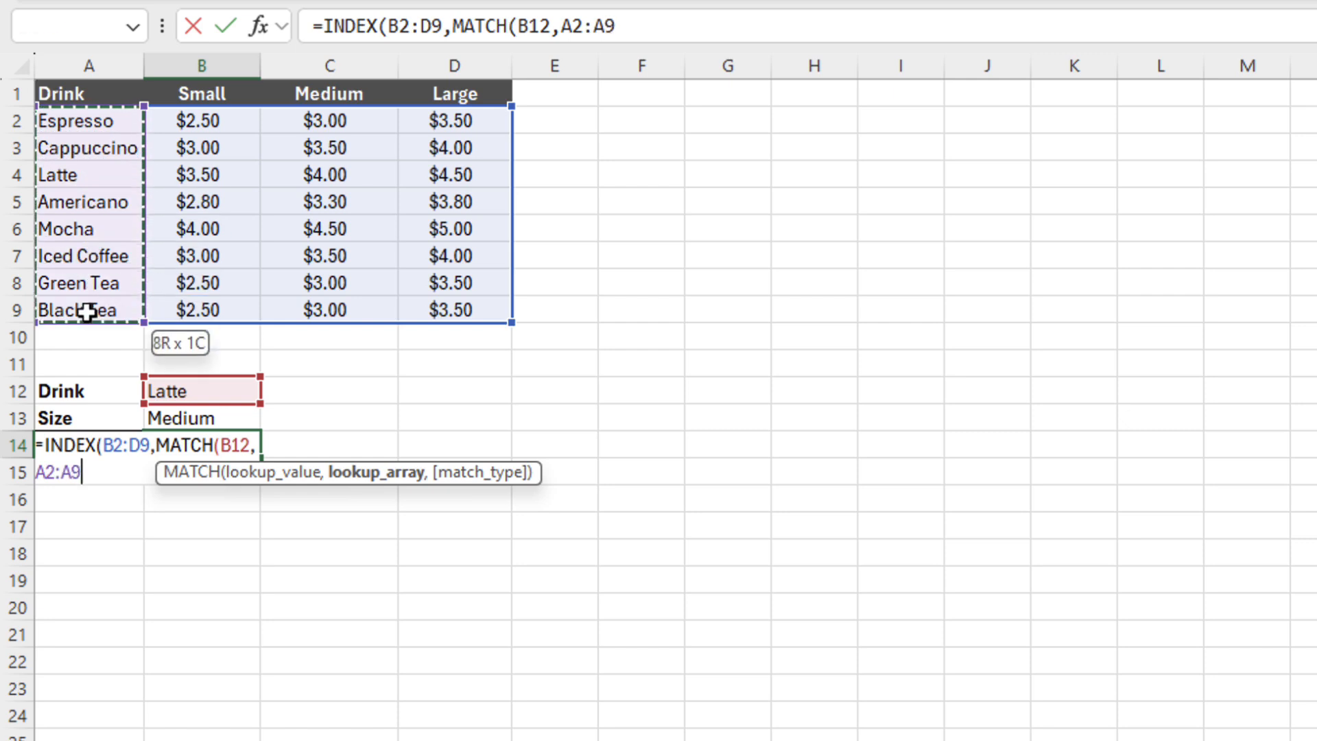
pyautogui.write(',0),m')
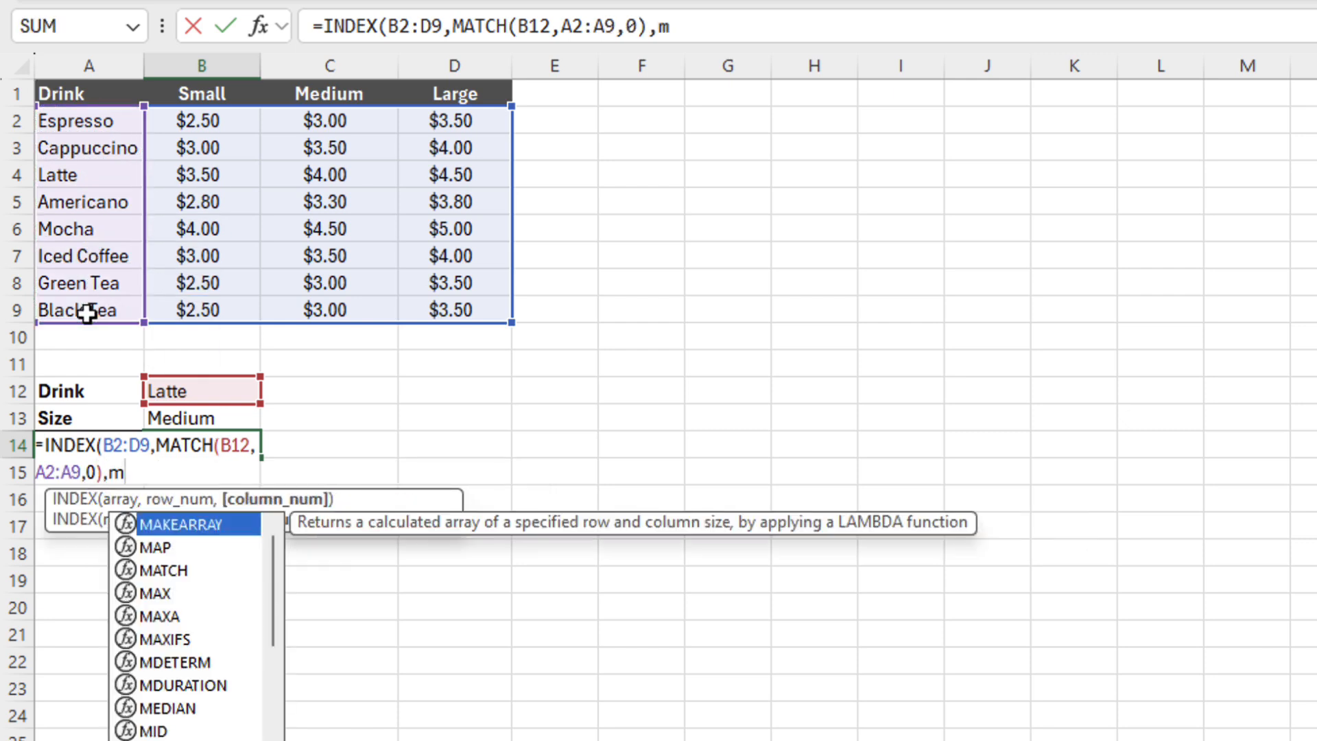
# Complete B14's formula with an exact MATCH of B13 in B1:D1 as the column number, and check the medium Latte price in C4
pyautogui.write('atch')
pyautogui.press('Tab')
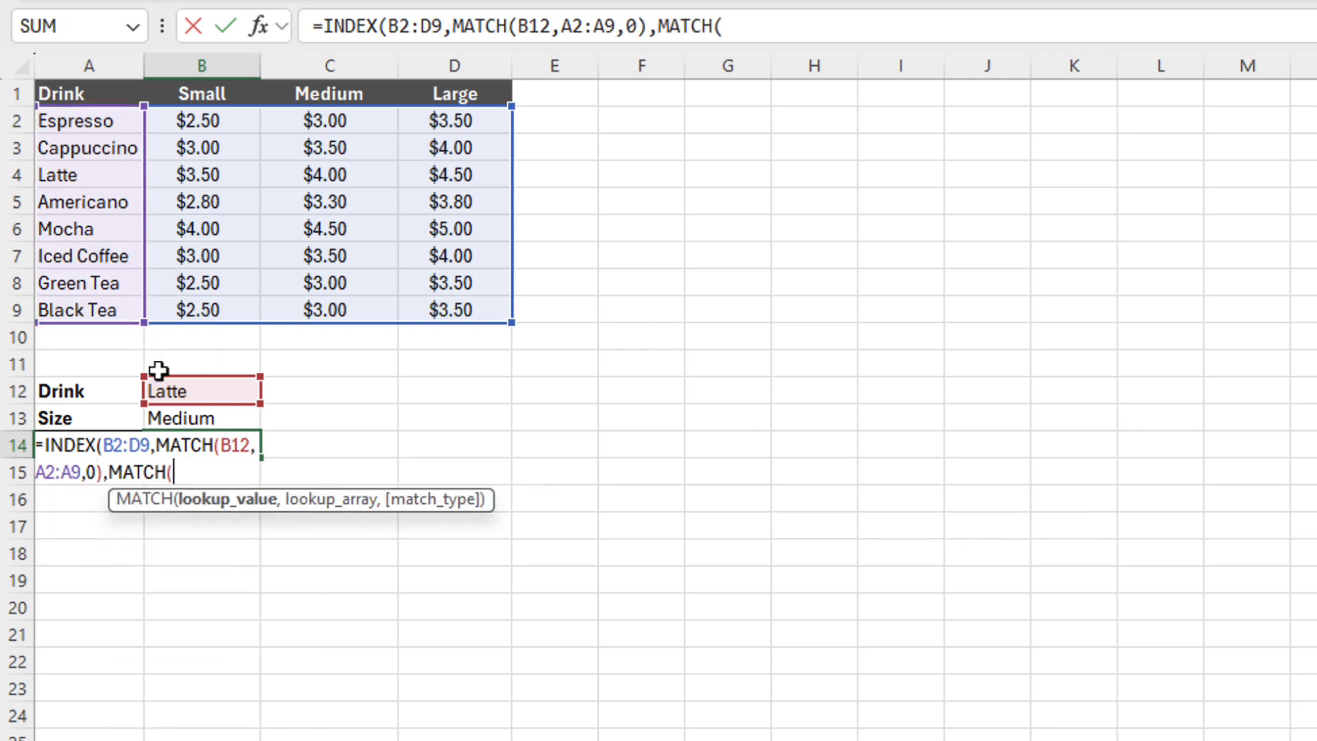
pyautogui.click(183, 415)
pyautogui.write(',')
pyautogui.moveTo(183, 91); pyautogui.dragTo(450, 92)
pyautogui.write(',0)')
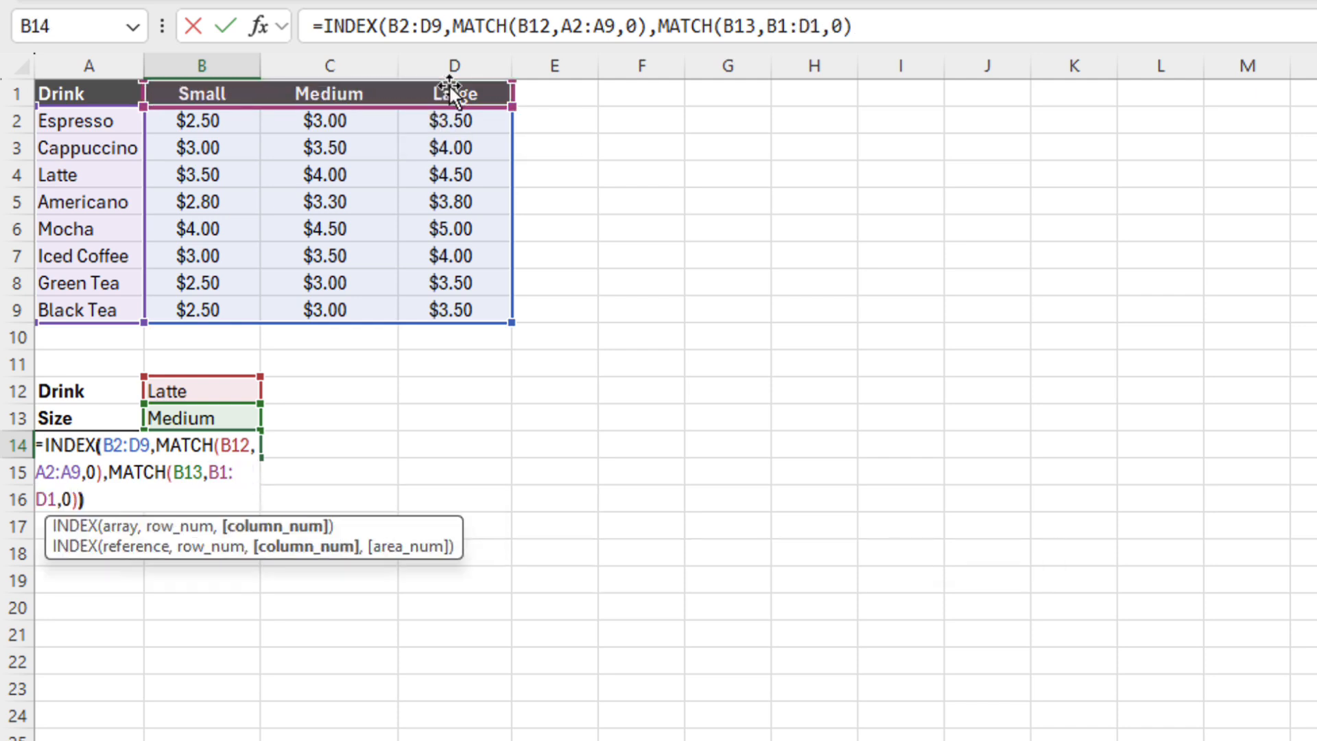
pyautogui.write(')')
pyautogui.press('Return')
pyautogui.click(347, 177)
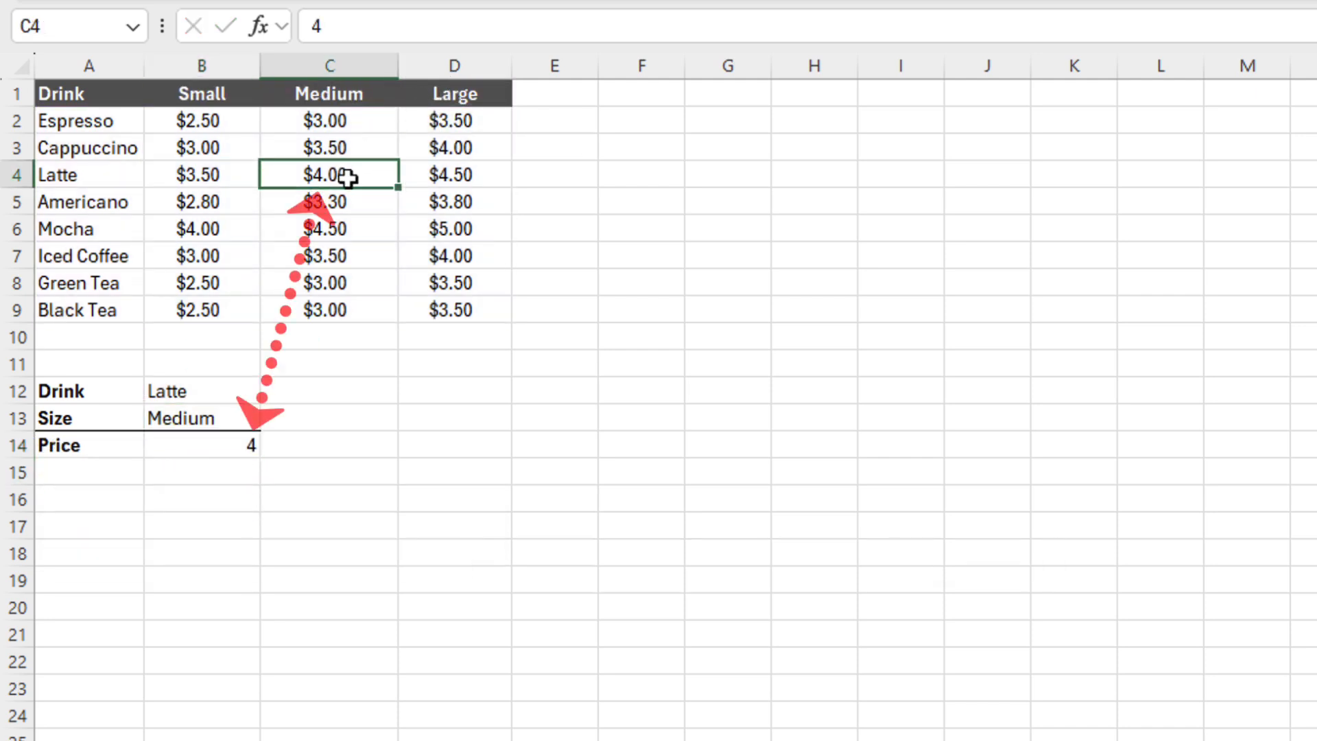
# Link the Drink cell B12 to Iced Coffee and the Size cell B13 to the Large header, and check the matching price
pyautogui.click(219, 390)
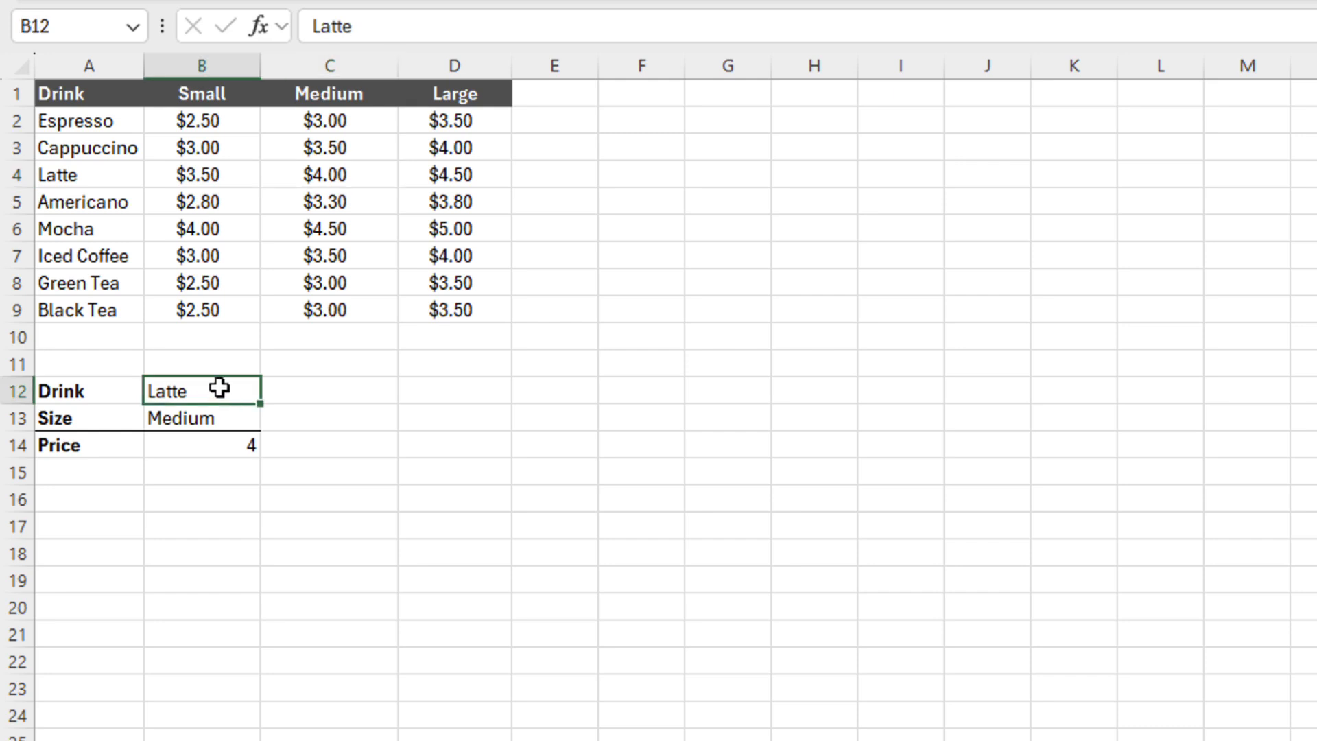
pyautogui.write('=')
pyautogui.click(105, 256)
pyautogui.press('Return')
pyautogui.write('=')
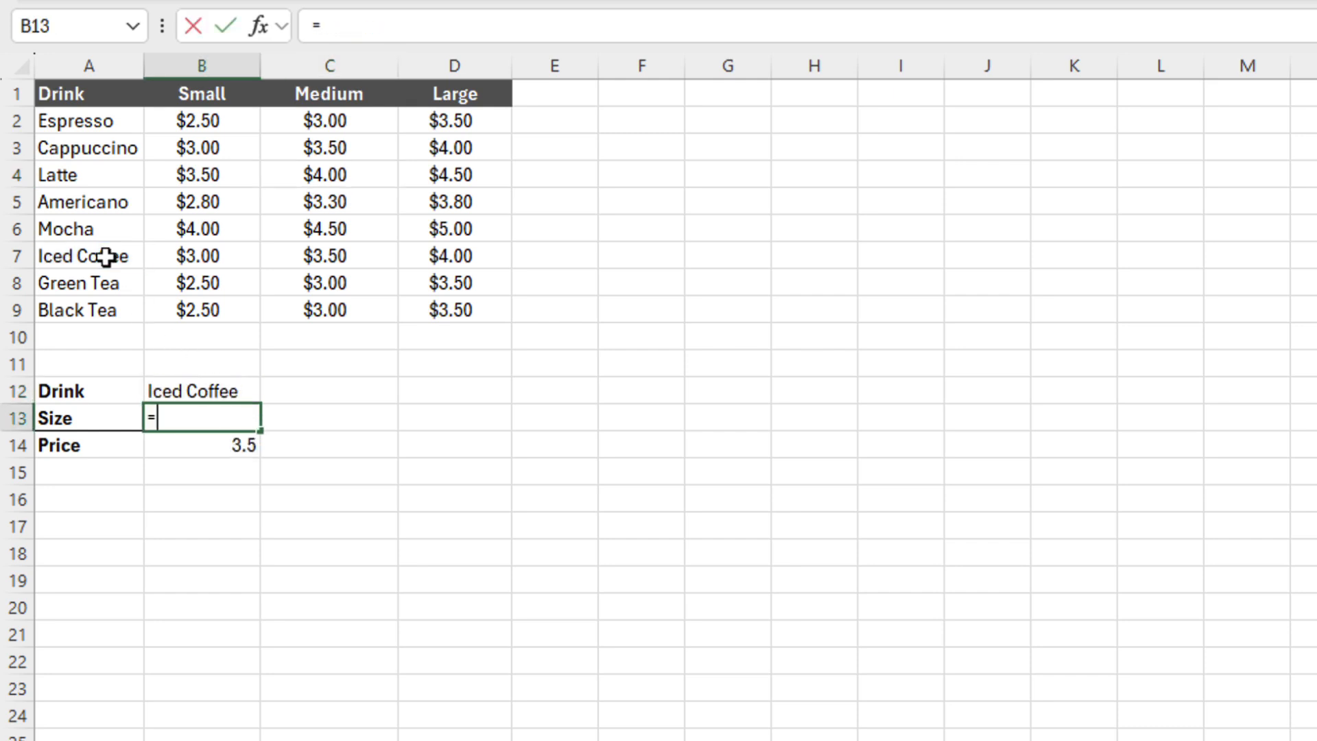
pyautogui.click(480, 94)
pyautogui.press('Return')
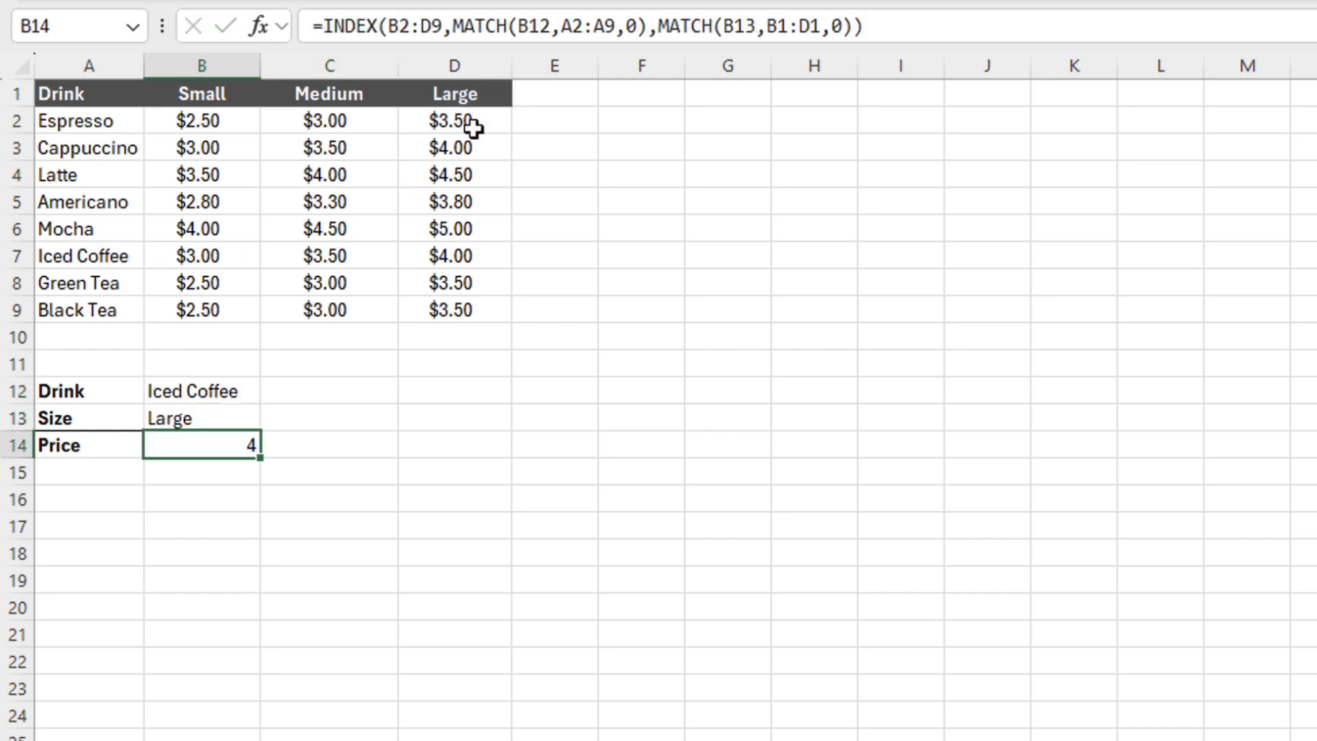
pyautogui.click(456, 260)
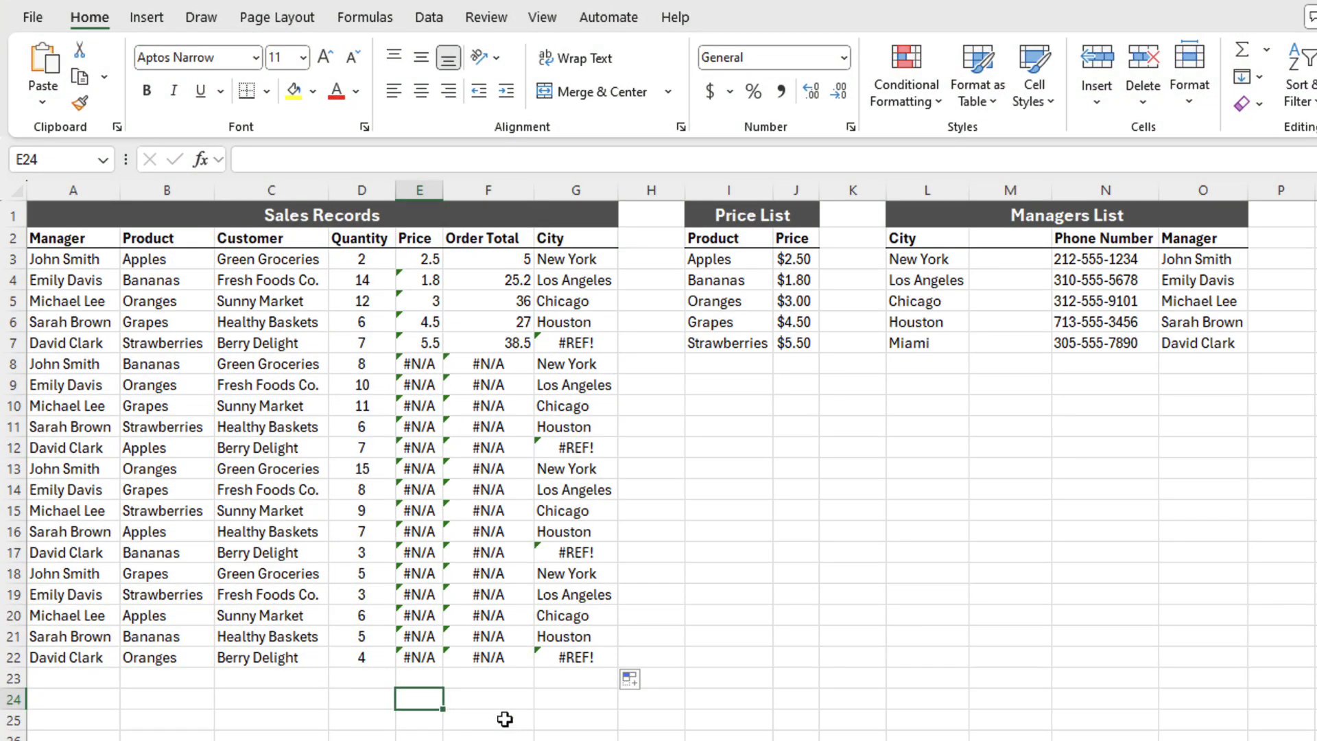
# Make E3's ranges absolute as $J$3:$J$7 and $I$3:$I$7 and fill the Price formula down to row 22
pyautogui.click(430, 260)
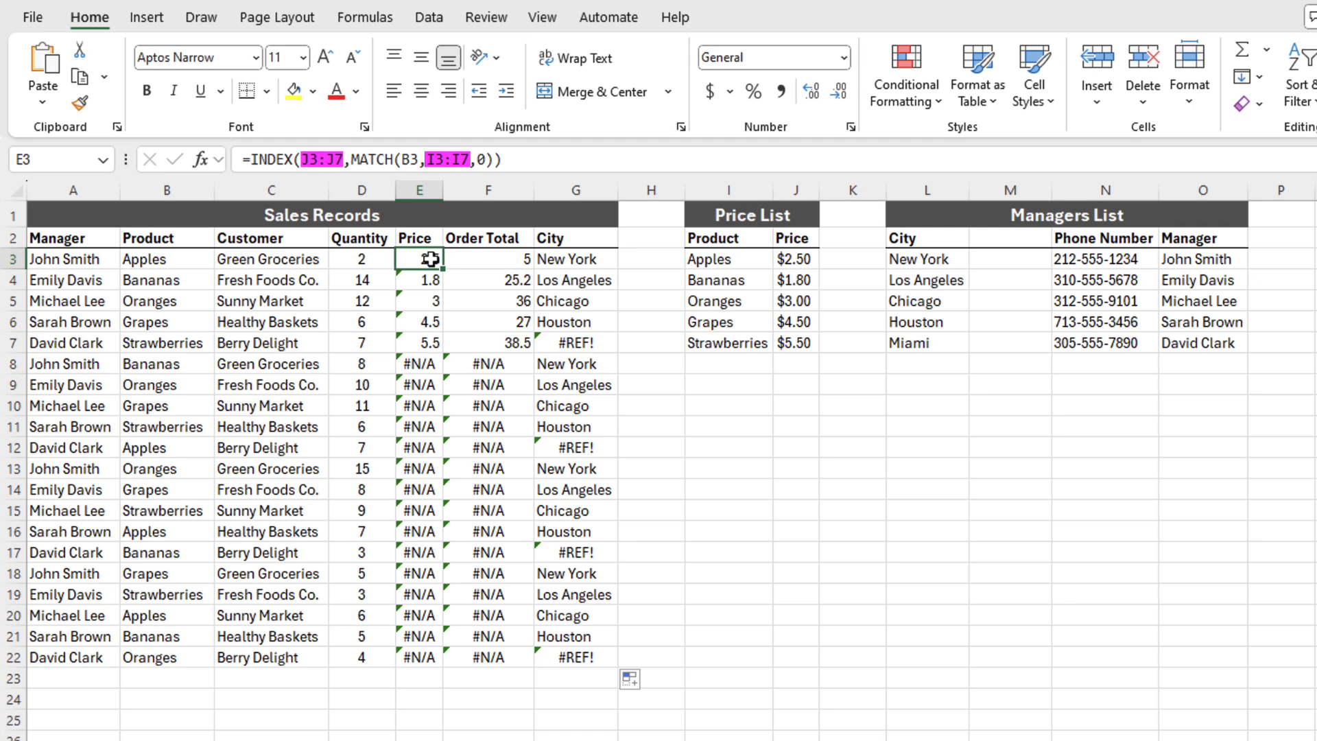
pyautogui.doubleClick(430, 259)
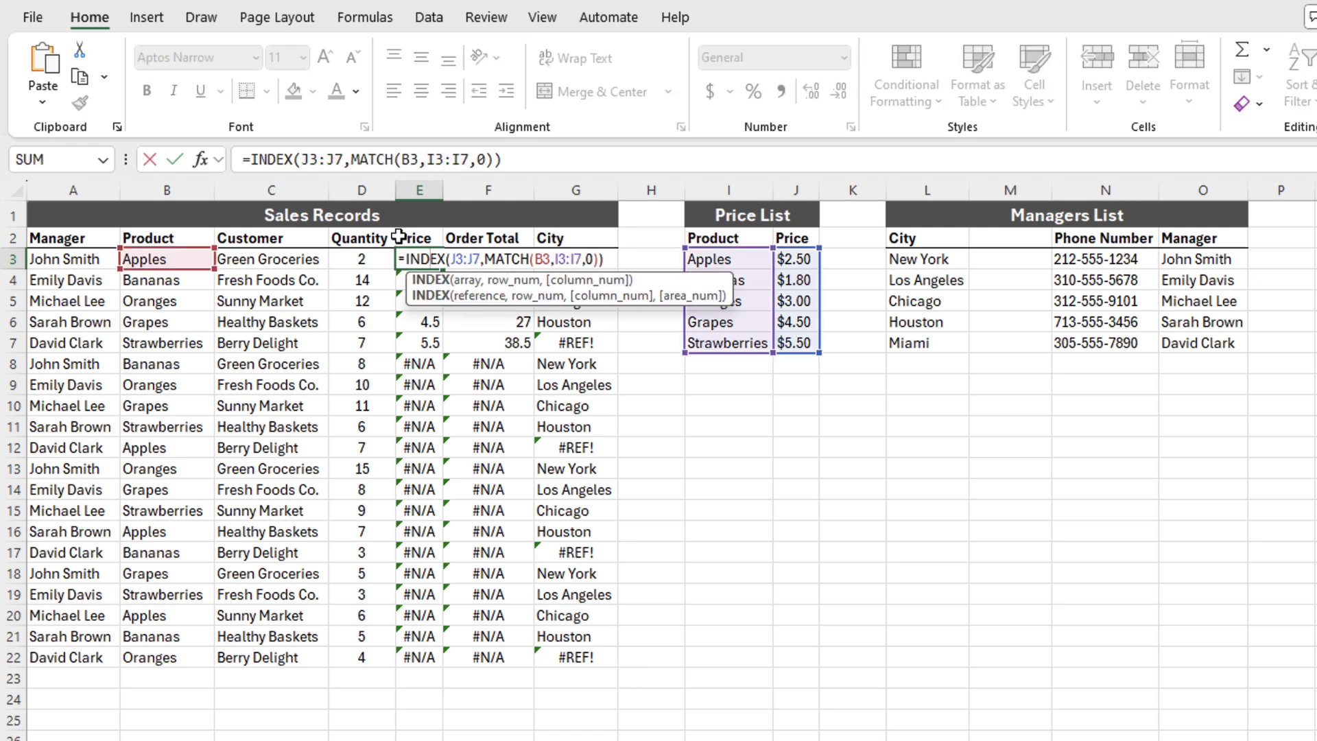
pyautogui.moveTo(308, 160); pyautogui.dragTo(337, 164)
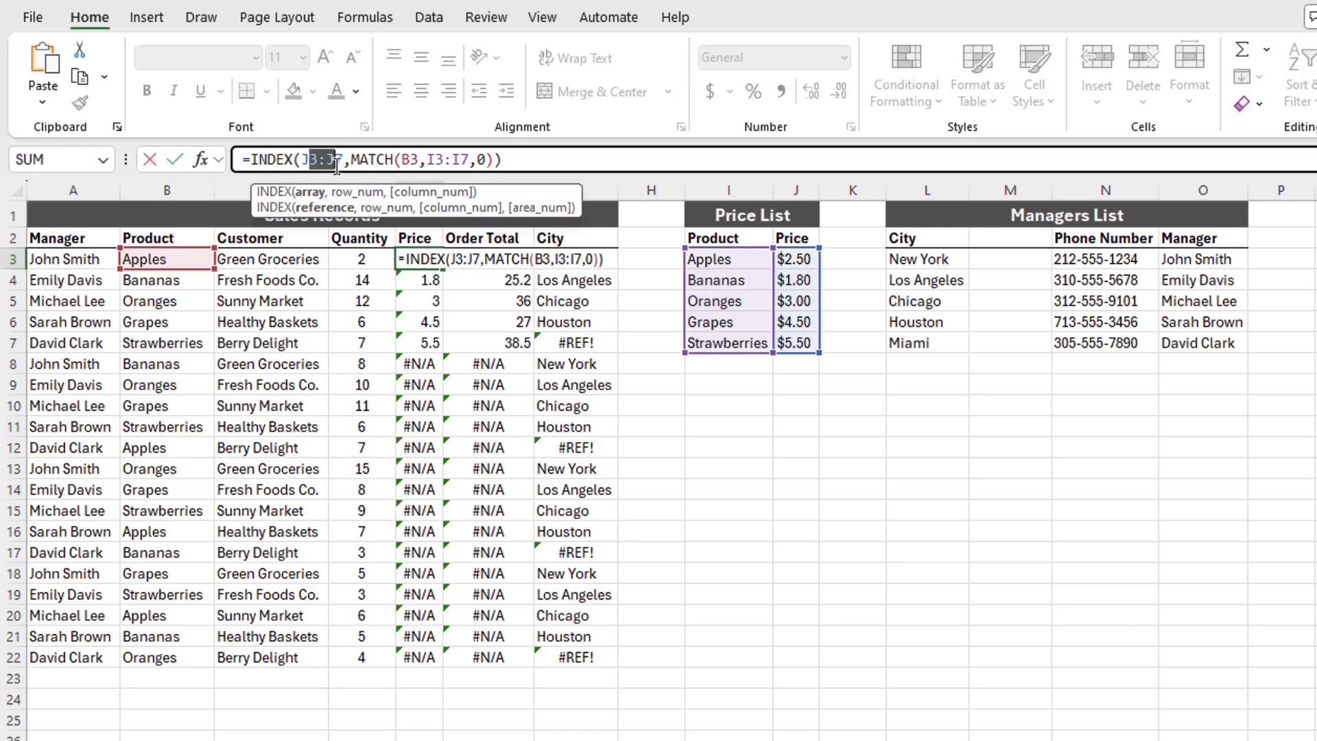
pyautogui.press('F4')
pyautogui.moveTo(460, 160); pyautogui.dragTo(502, 160)
pyautogui.press('F4')
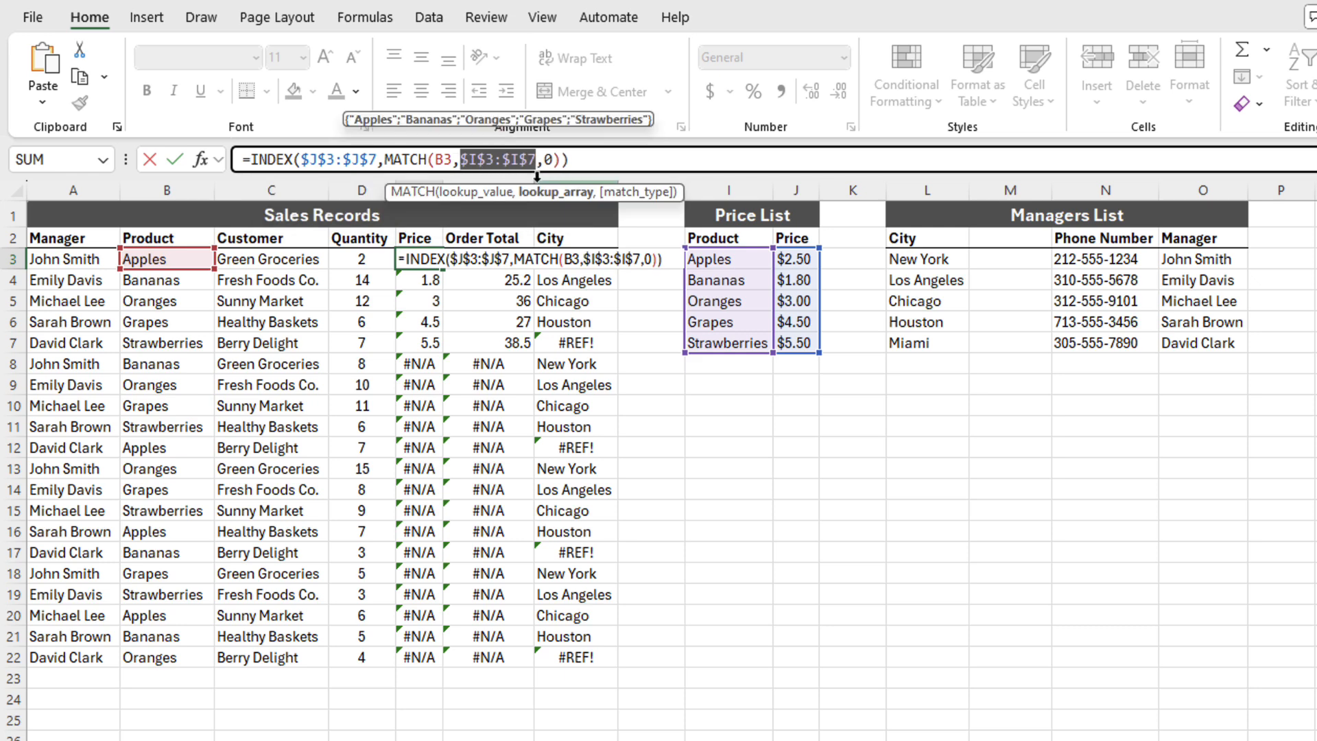
pyautogui.hotkey('ctrl', 'Return')
pyautogui.doubleClick(443, 270)
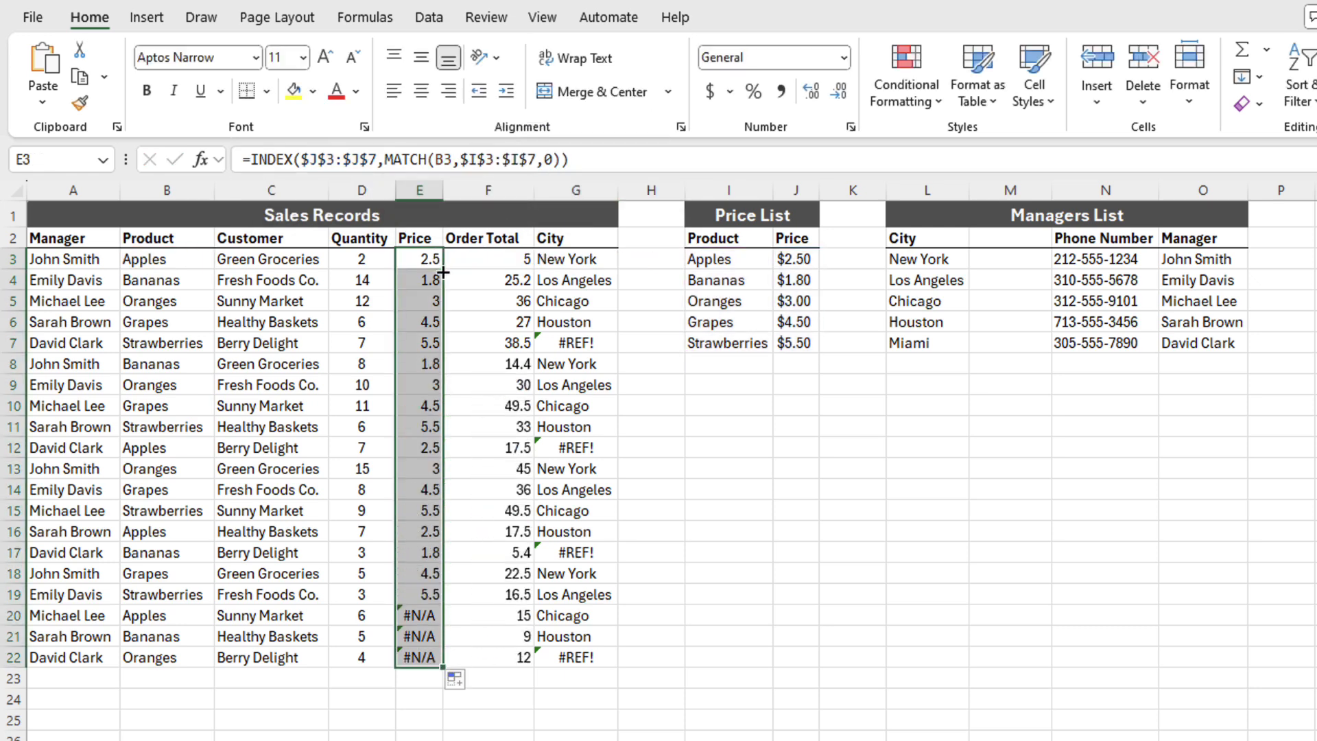
# Inspect the INDEX and MATCH ranges in the City formula in G7
pyautogui.click(574, 346)
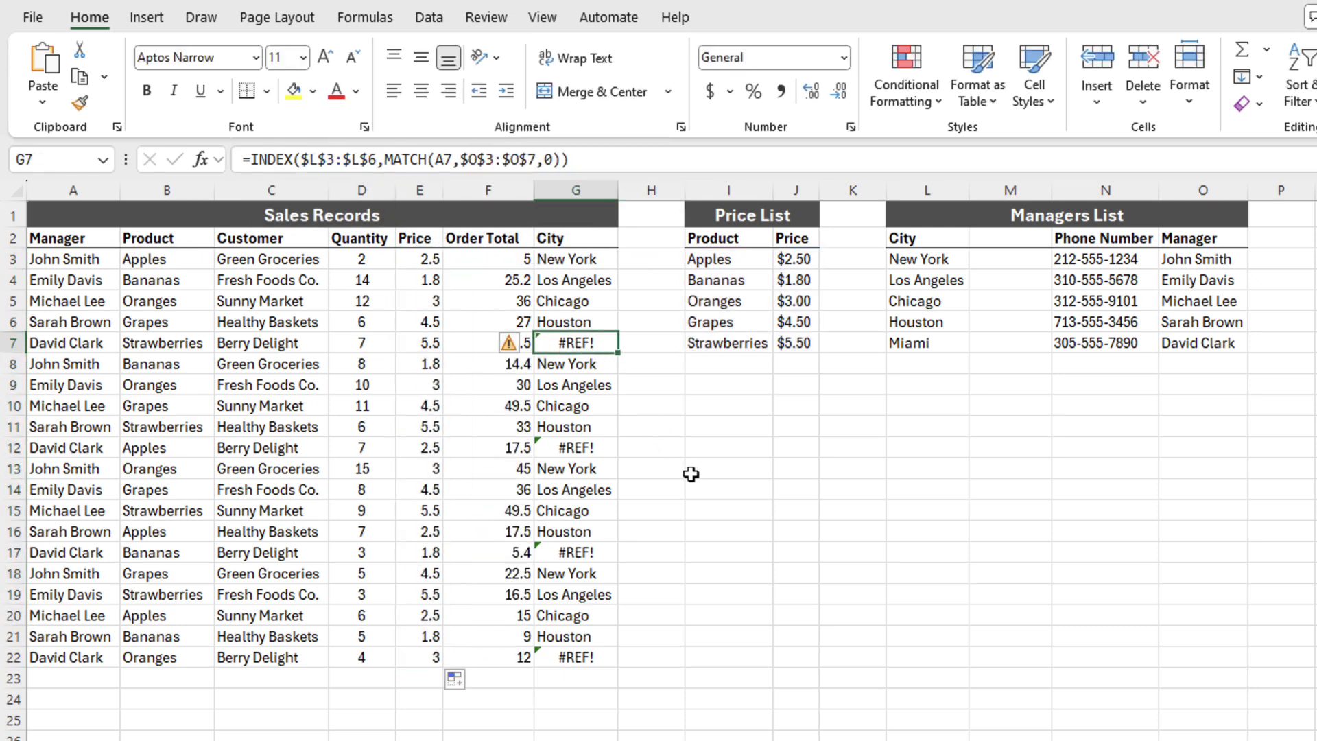
pyautogui.doubleClick(604, 341)
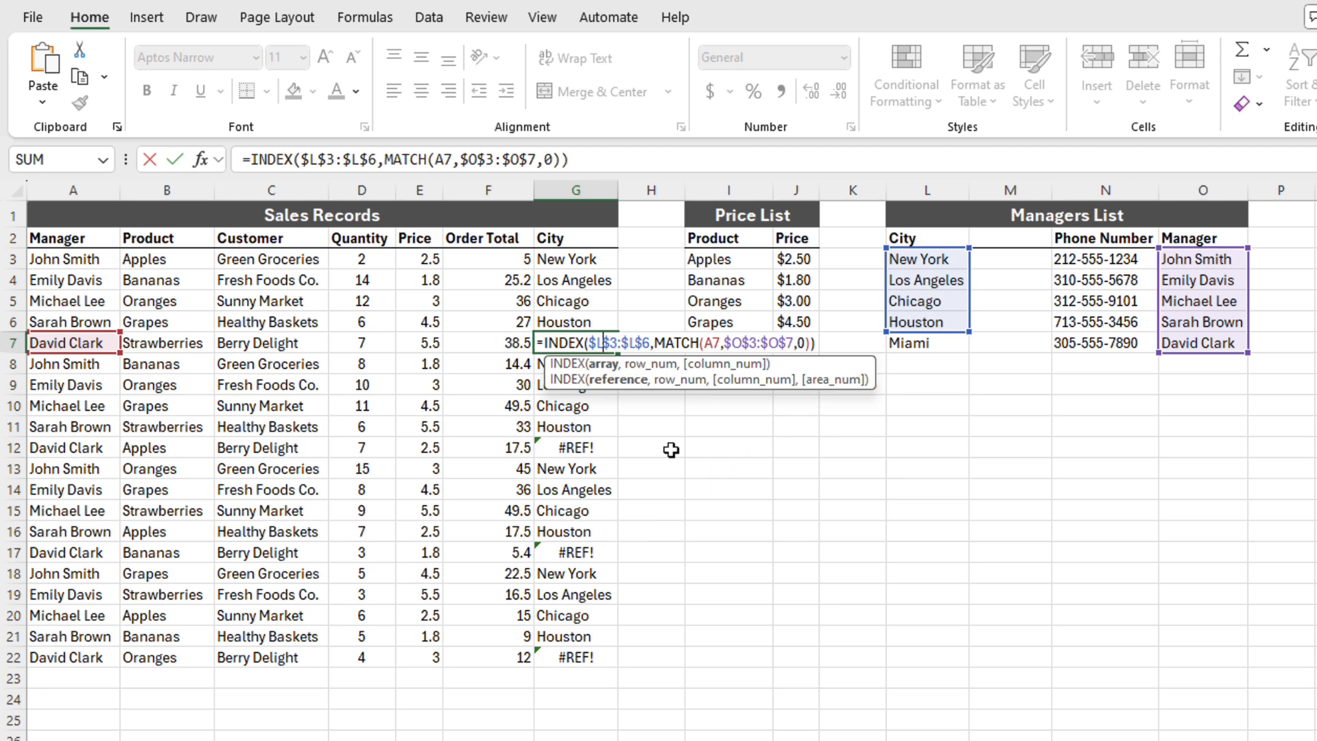
pyautogui.hotkey('ctrl', 'Return')
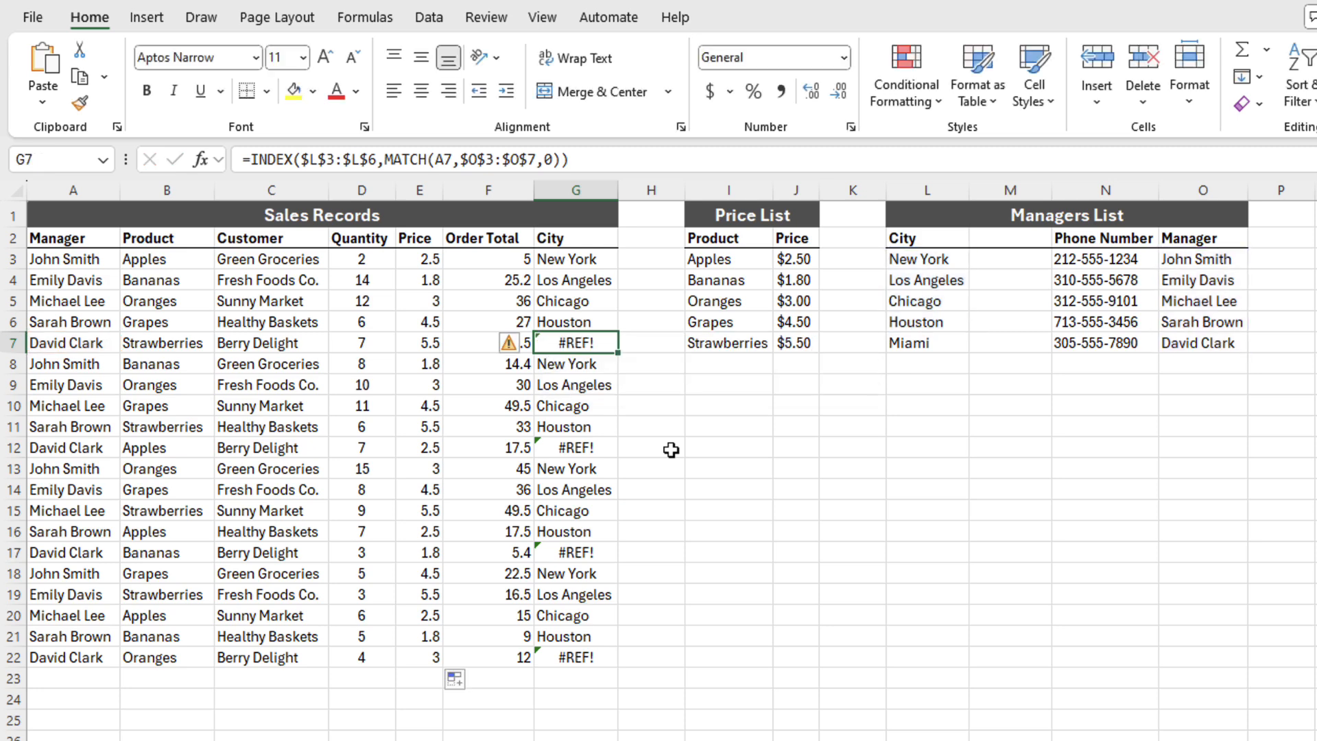
# Select the Sales Records' Manager entries A3:A22, and after that the Product entries B3:B22
pyautogui.moveTo(92, 258); pyautogui.dragTo(59, 660)
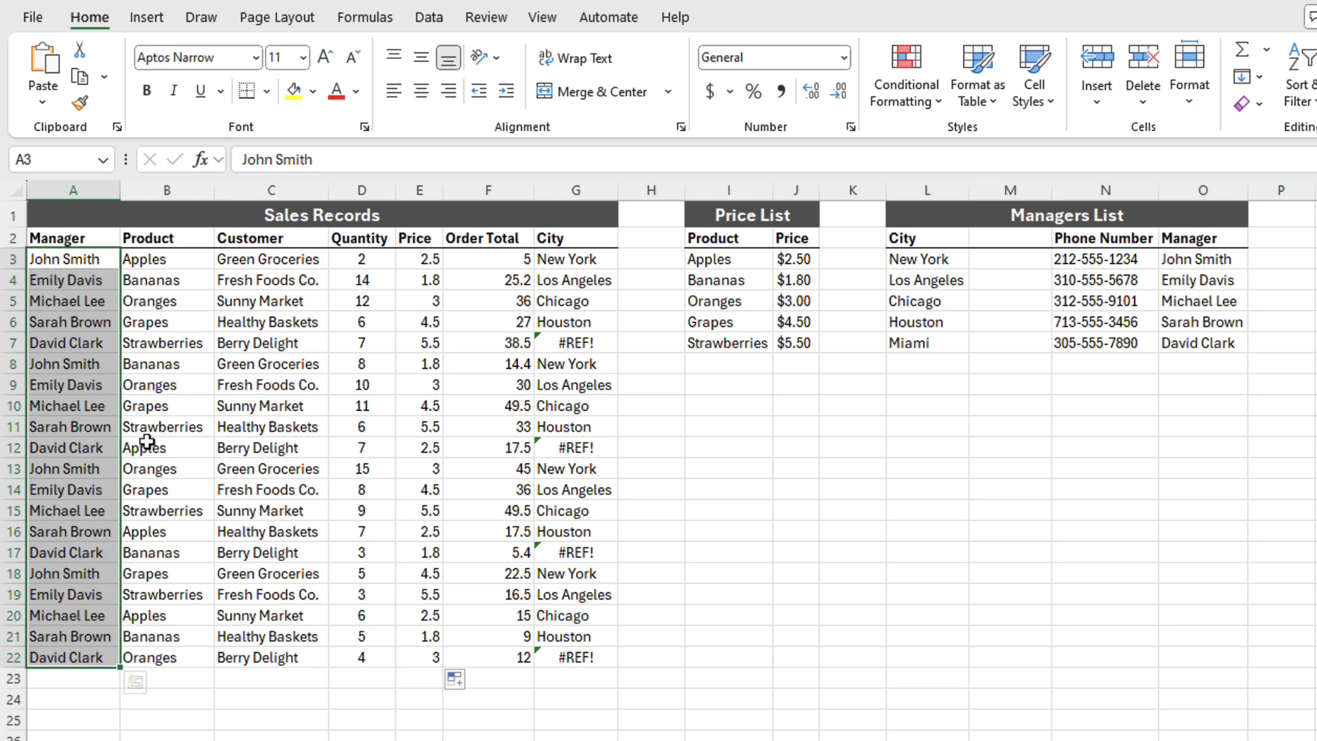
pyautogui.click(163, 260)
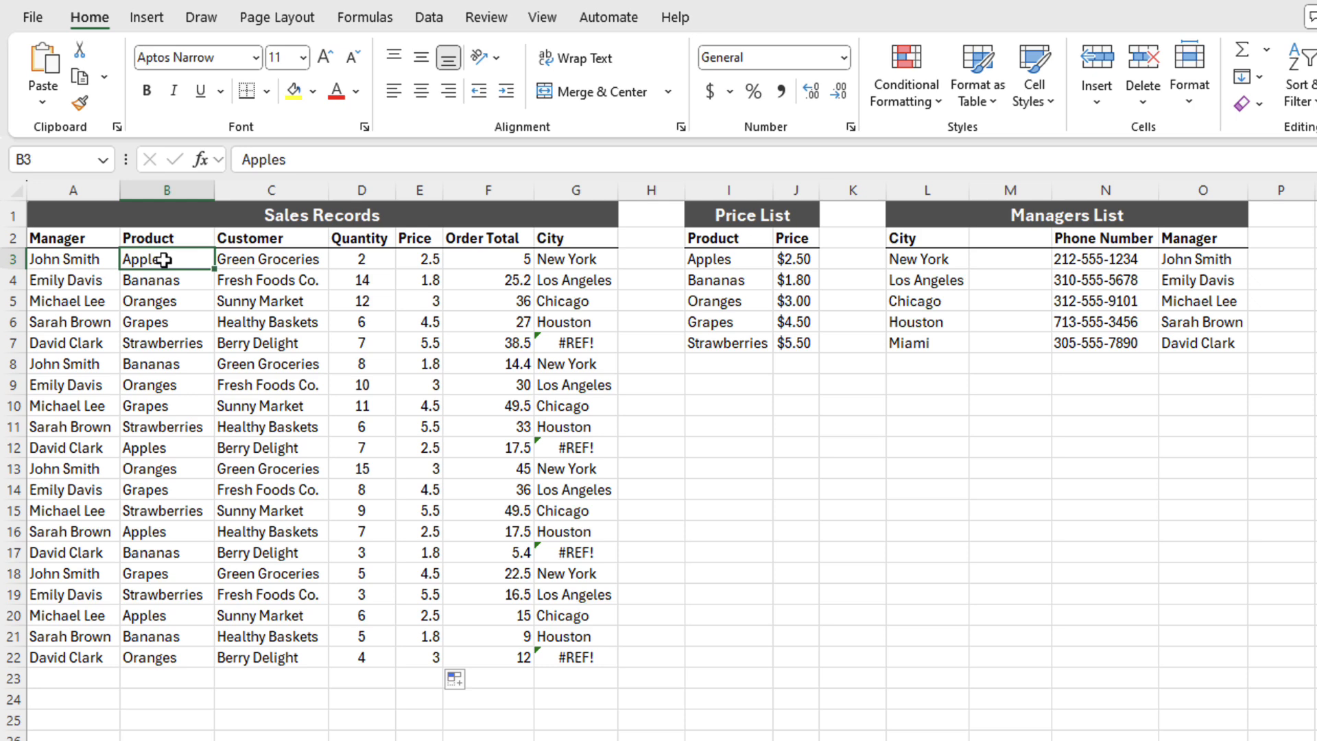
pyautogui.hotkey('ctrl', 'shift', 'Down')
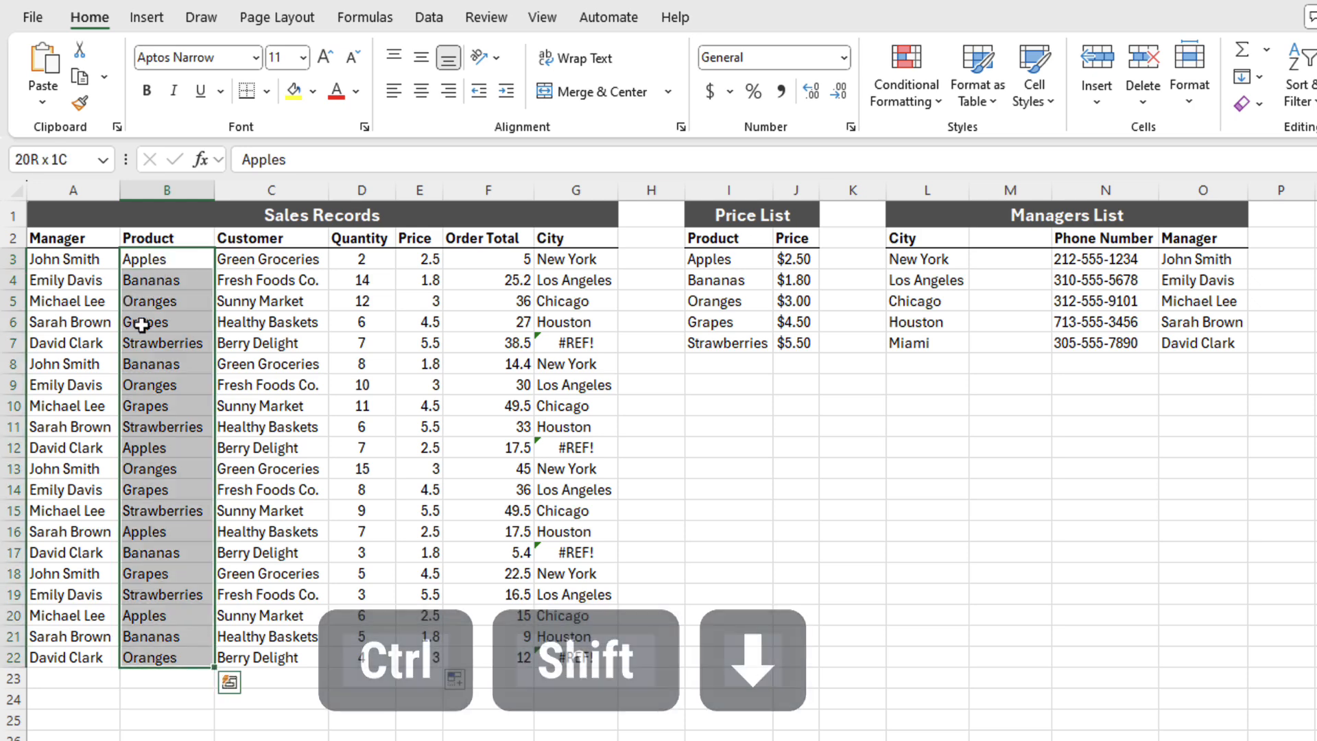
# Clear the product in B17 and select the contiguous Product entries from B3 down to the gap
pyautogui.click(152, 551)
pyautogui.press('BackSpace')
pyautogui.press('Return')
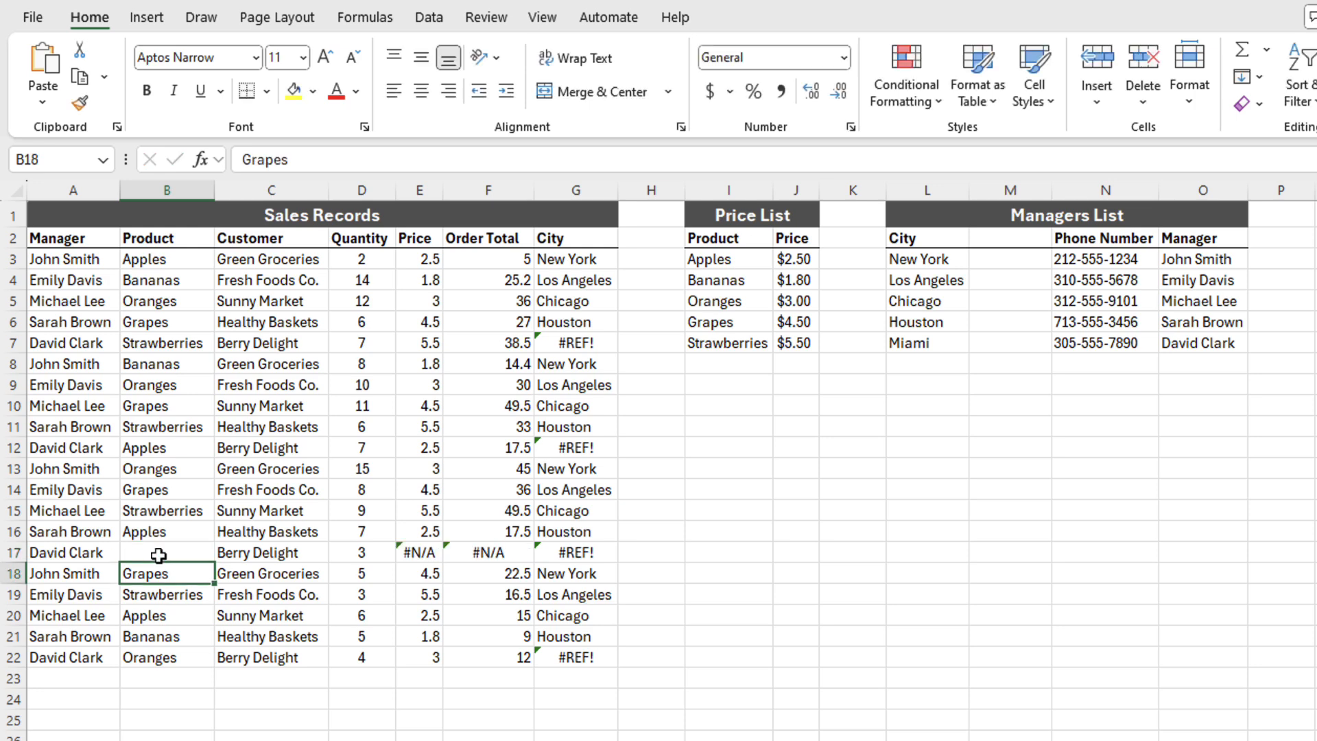
pyautogui.click(189, 258)
pyautogui.hotkey('ctrl', 'shift', 'Down')
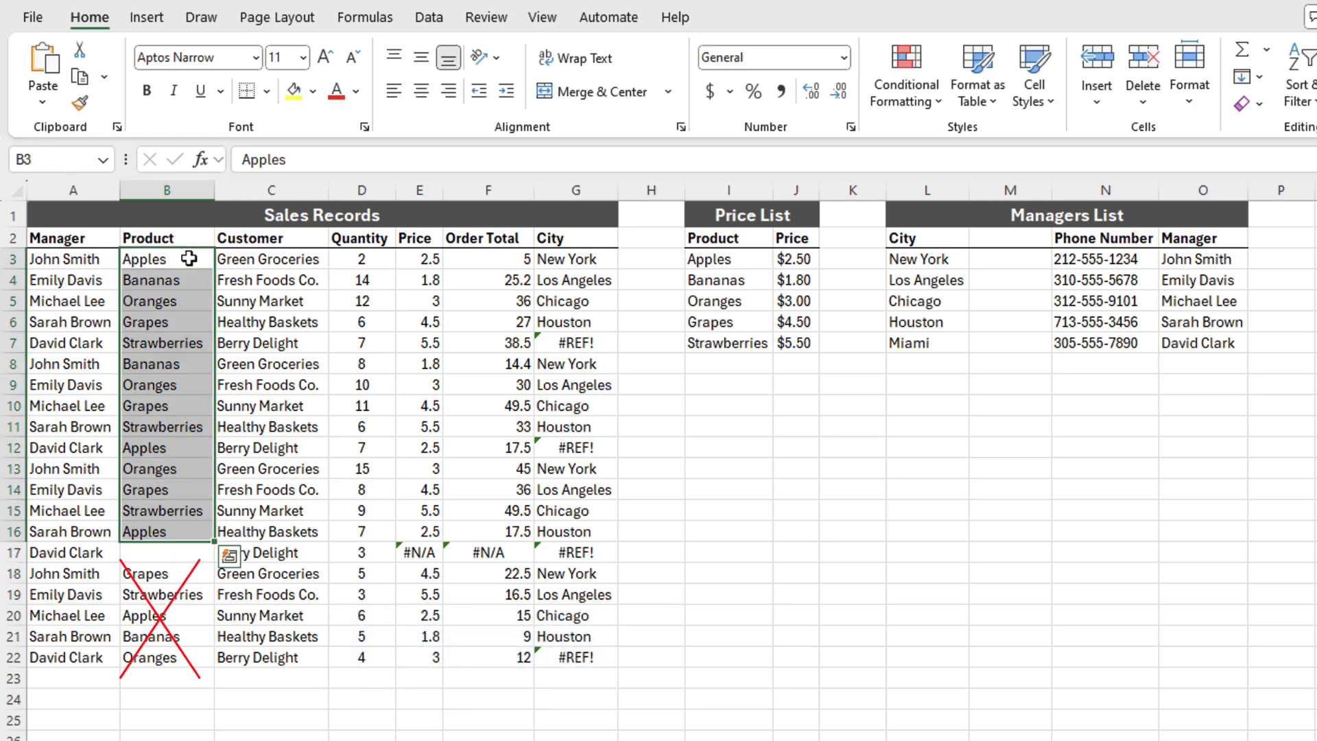
# Extend the INDEX range in G3's formula to $L$3:$L$7 and fill the City column down to row 22
pyautogui.click(555, 258)
pyautogui.doubleClick(555, 257)
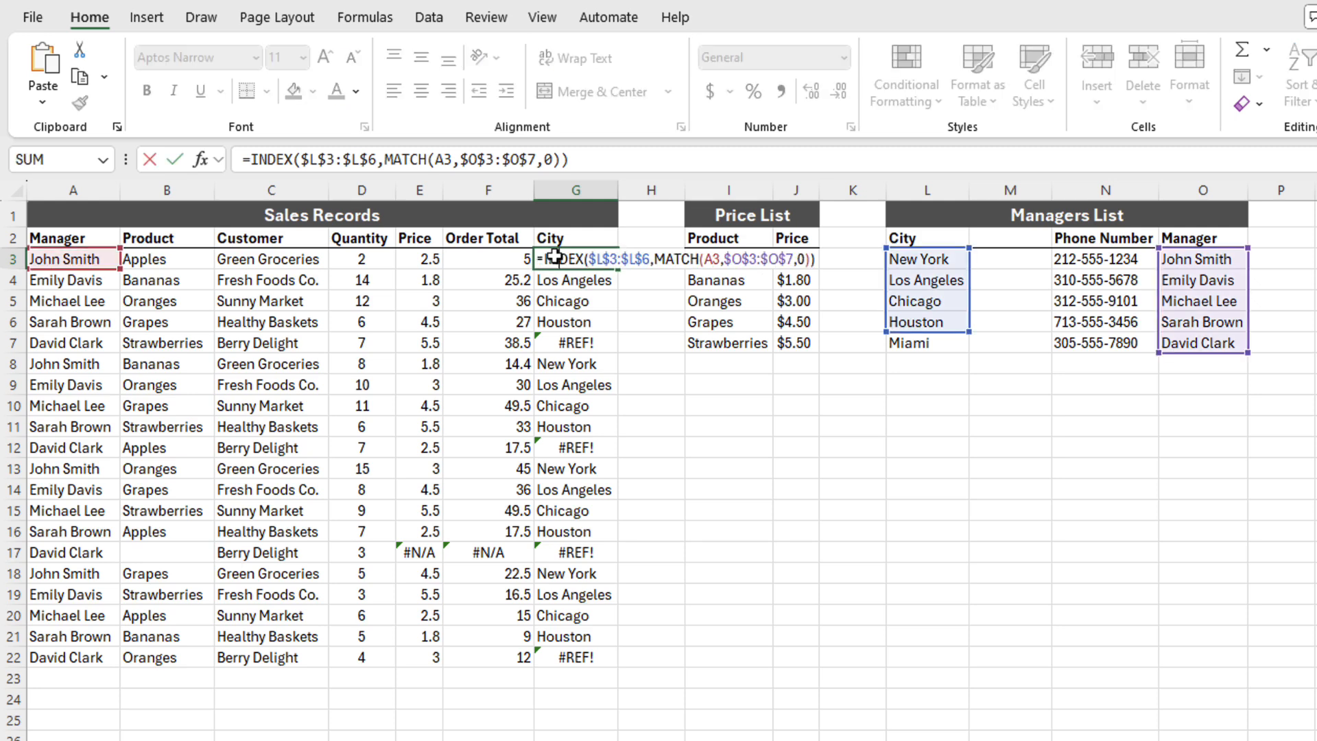
pyautogui.moveTo(969, 332); pyautogui.dragTo(970, 348)
pyautogui.hotkey('ctrl', 'Return')
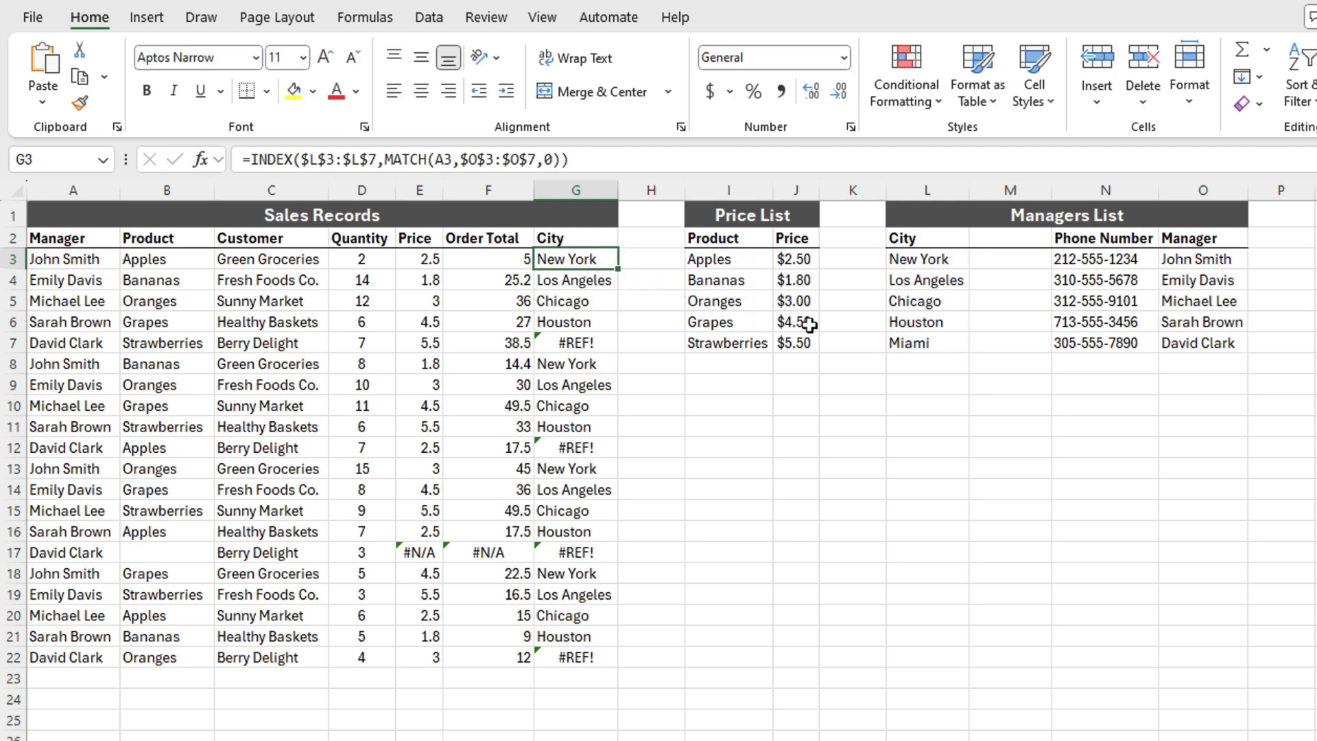
pyautogui.doubleClick(618, 268)
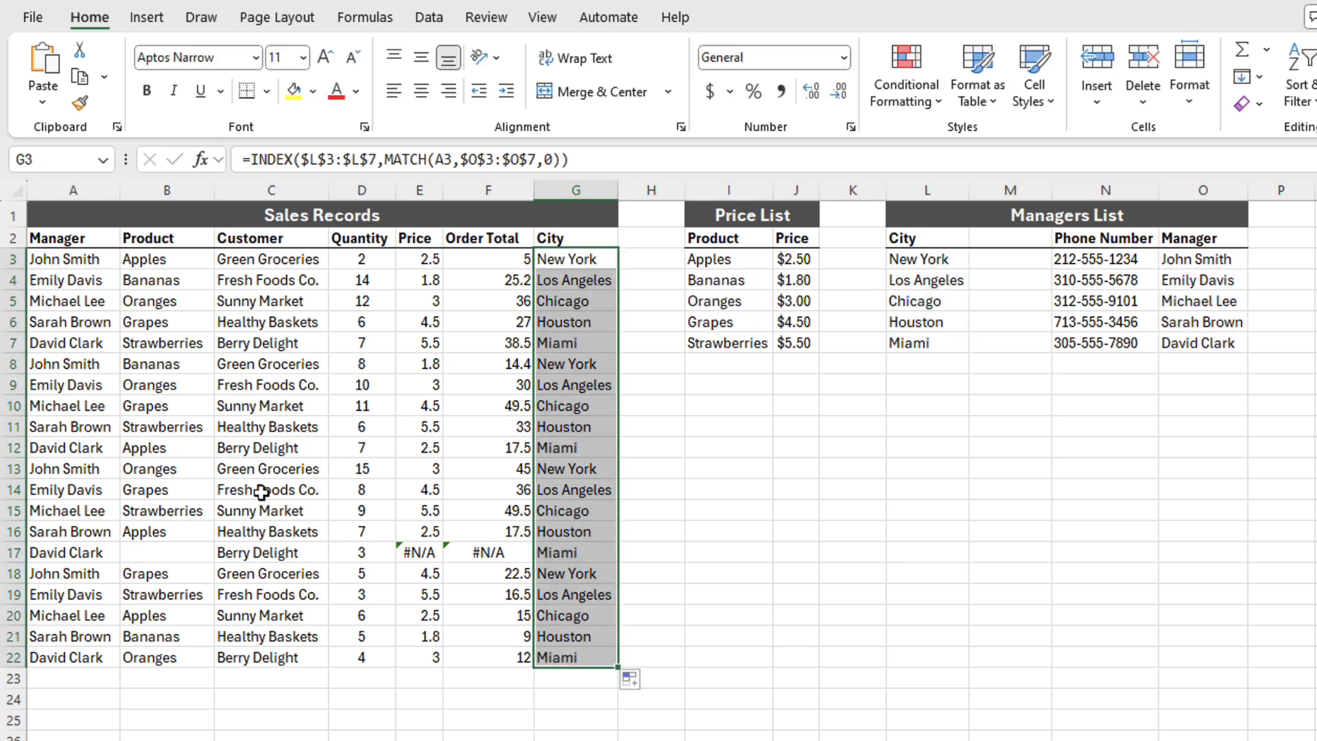
# Enter Bananas as the product in B17 of the Sales Records
pyautogui.click(182, 550)
pyautogui.write('Bananas')
pyautogui.press('Return')
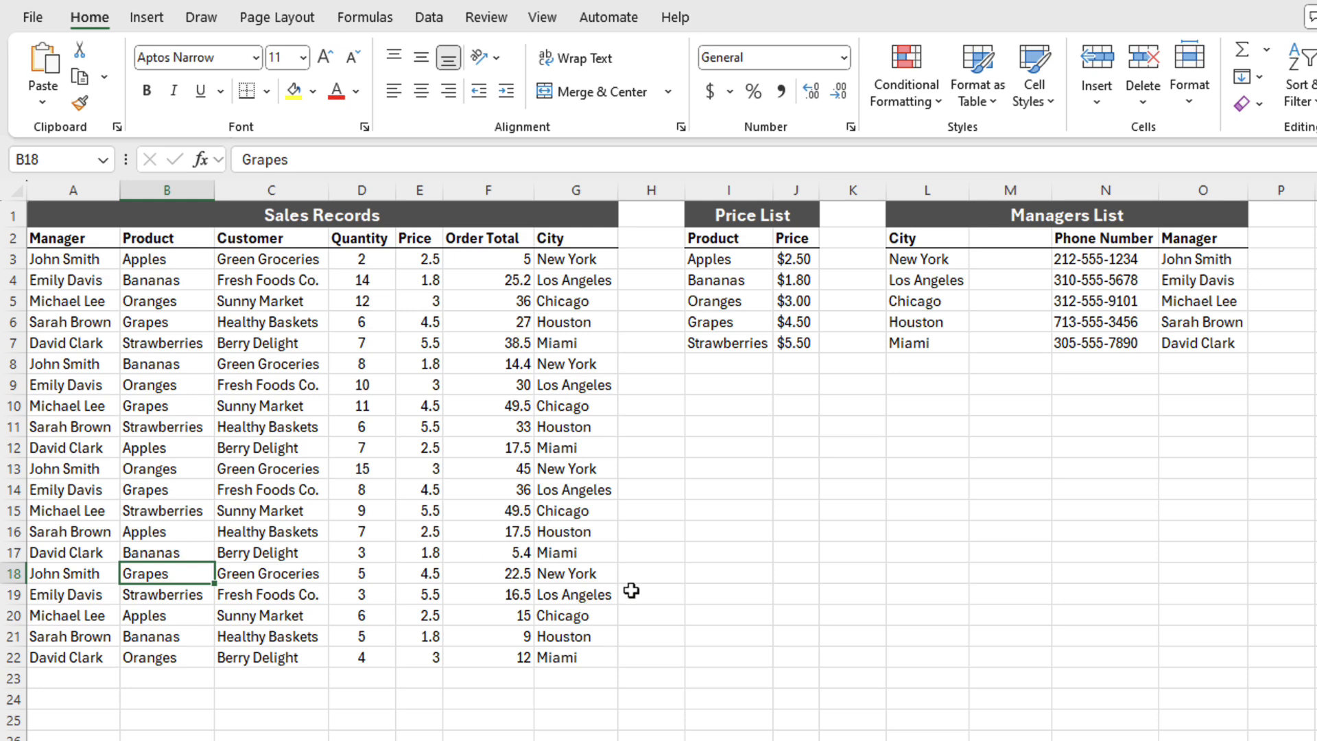
pyautogui.click(707, 645)
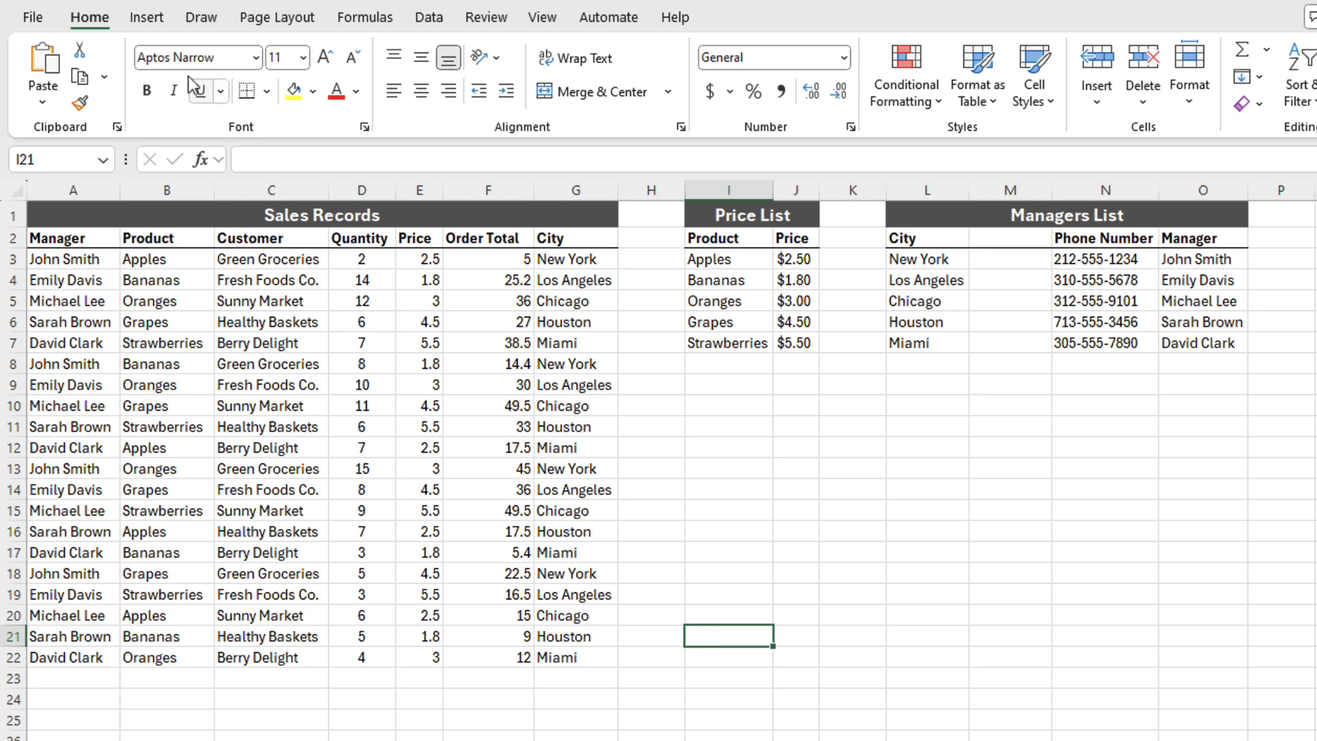
# Convert the Sales Records range A2:G22 into a table with headers
pyautogui.click(147, 26)
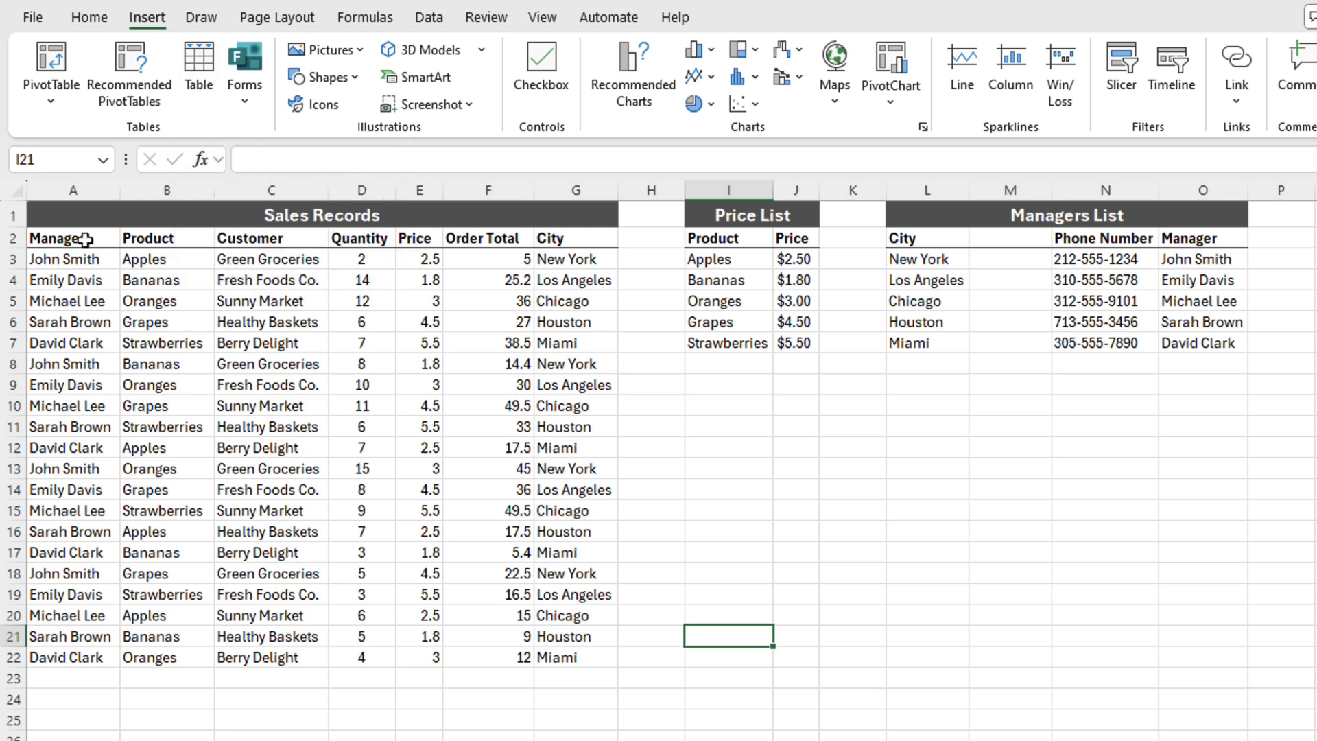
pyautogui.moveTo(82, 238); pyautogui.dragTo(580, 657)
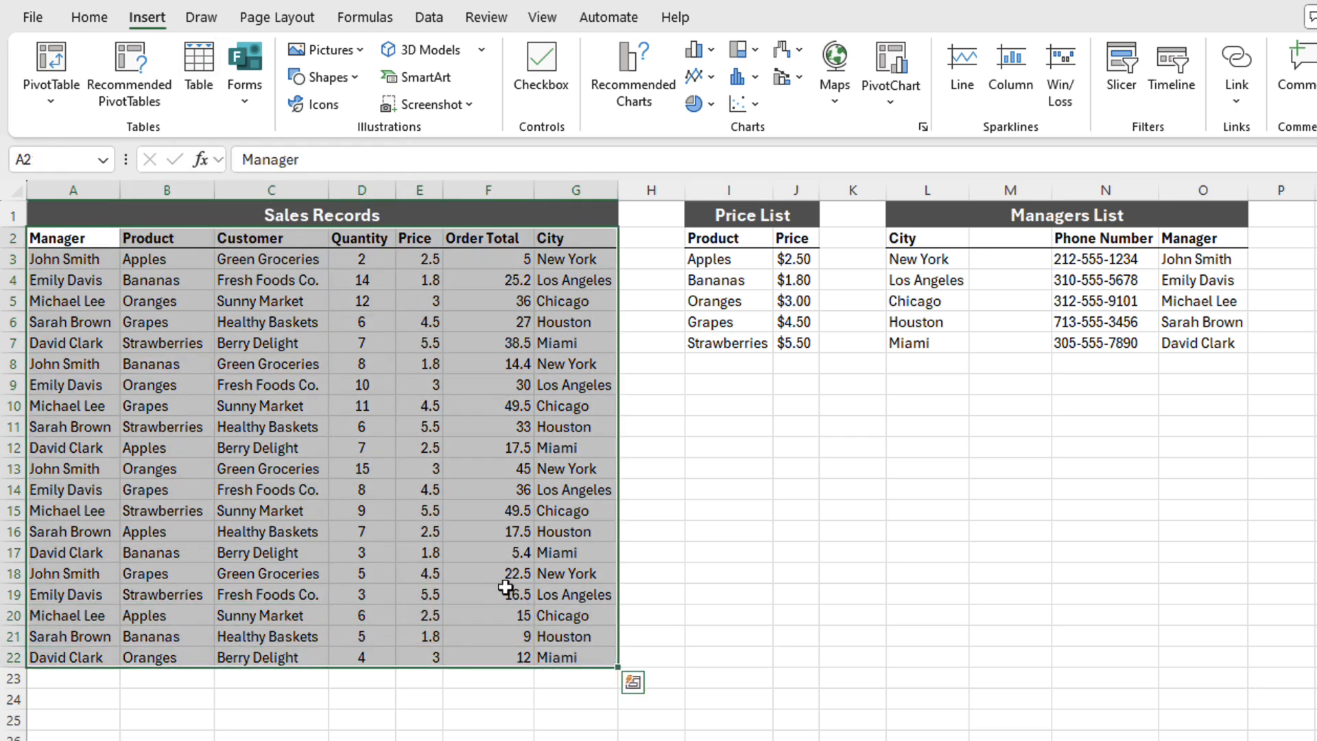
pyautogui.click(209, 75)
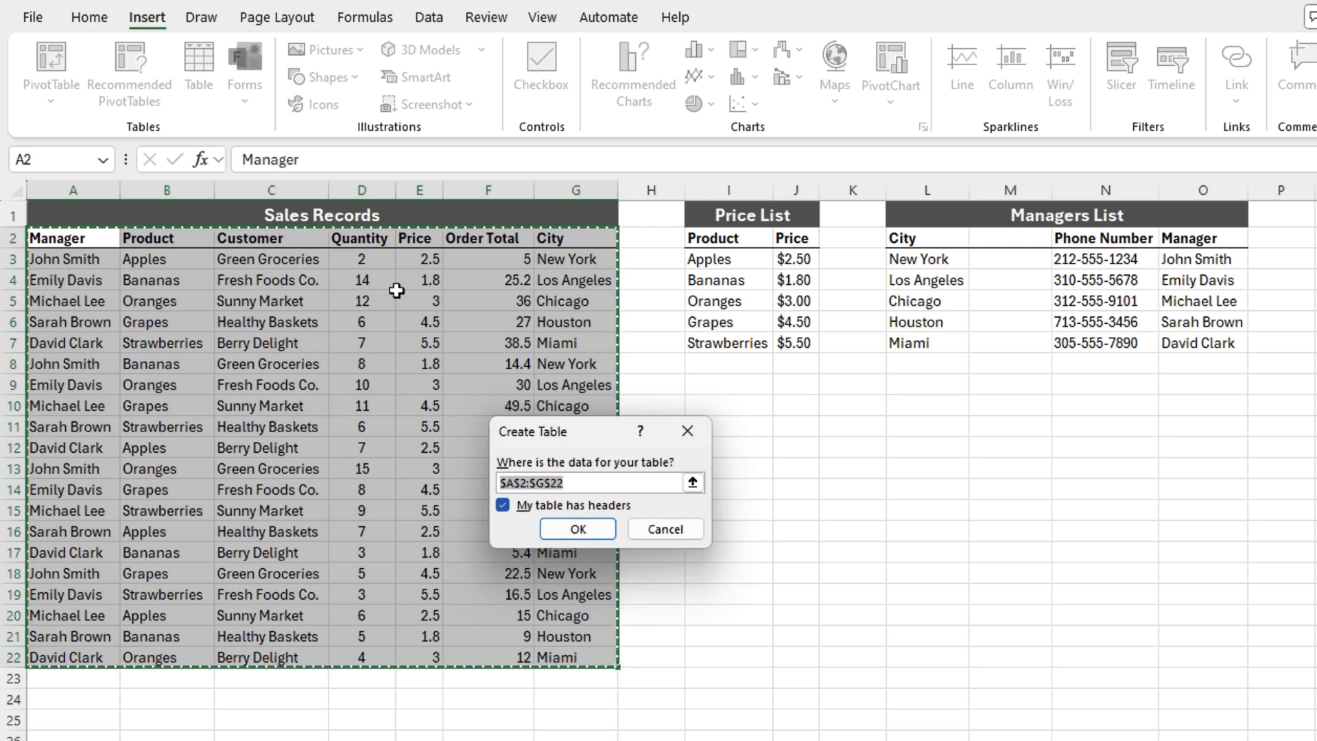
pyautogui.click(578, 523)
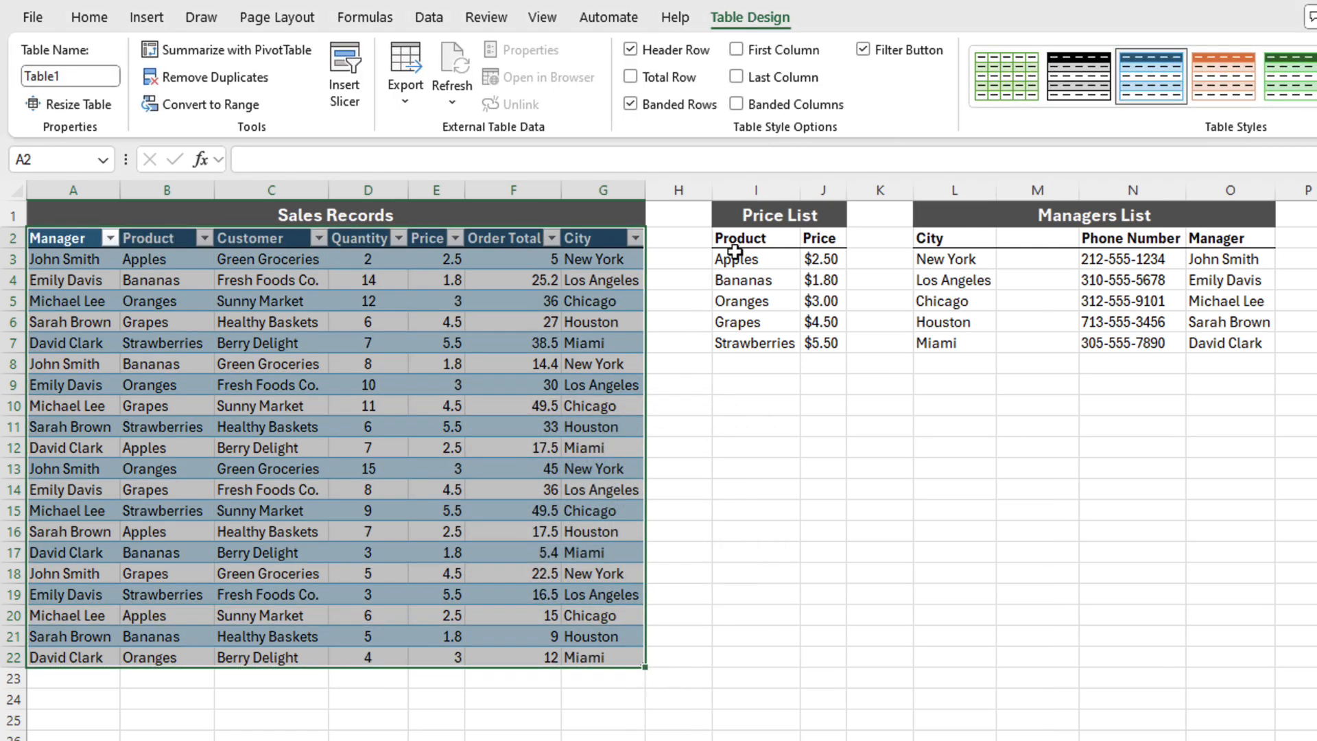
# Convert the Price List range I2:J7 into a table with headers
pyautogui.moveTo(728, 241); pyautogui.dragTo(817, 341)
pyautogui.hotkey('ctrl', 't')
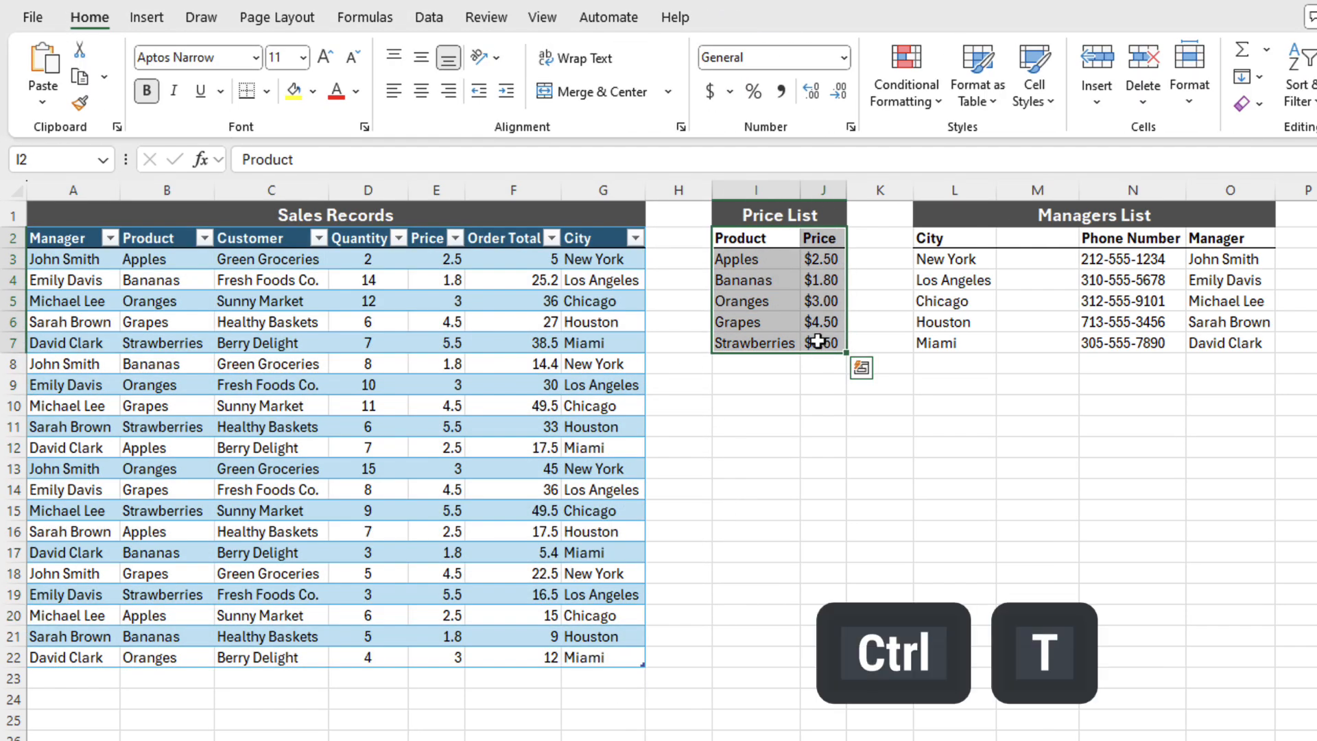
pyautogui.press('Return')
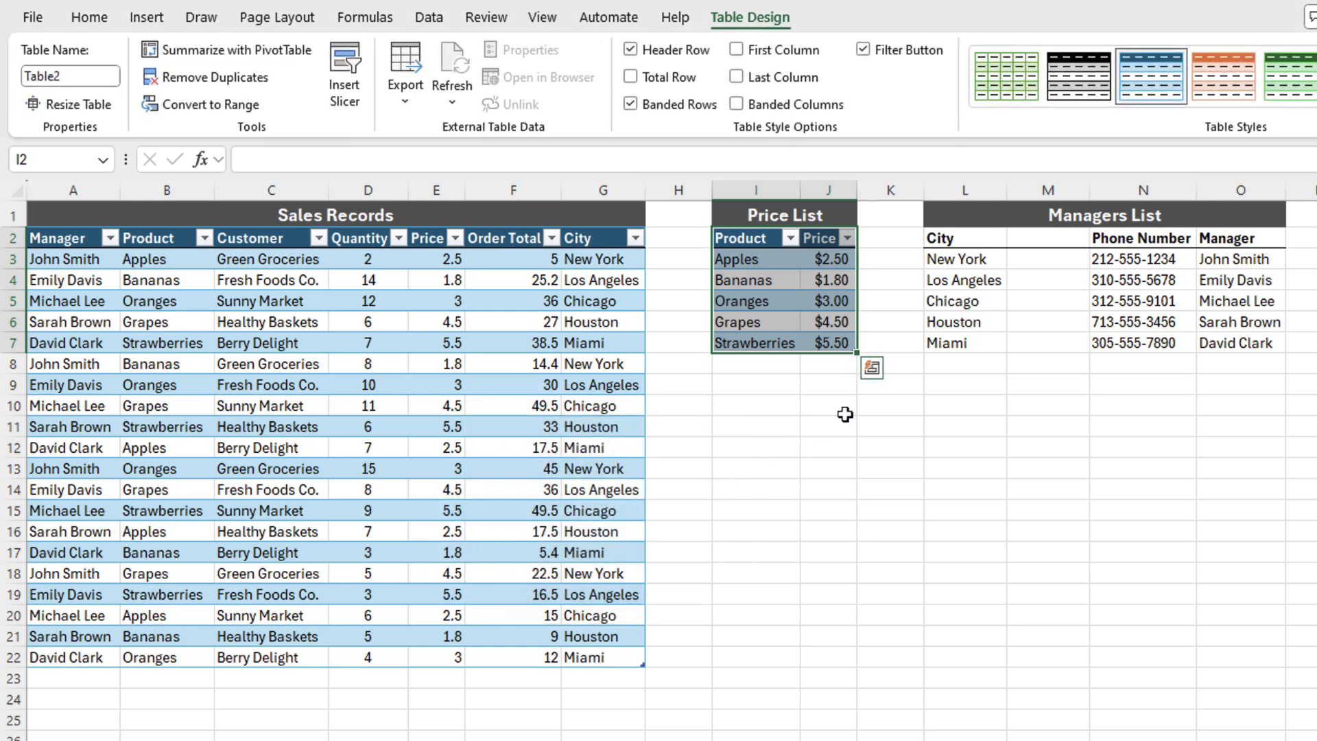